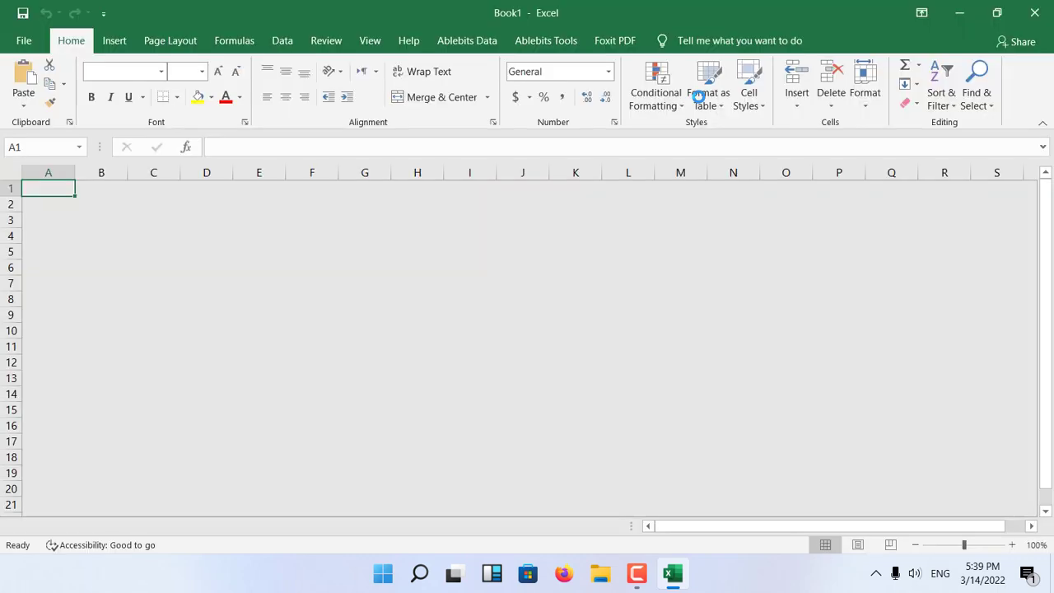
pyautogui.click(228, 188)
# Launch Microsoft Access, open the EducationFUN database 2021 and display the tbl_EducationFUN table's records.
pyautogui.click(400, 572)
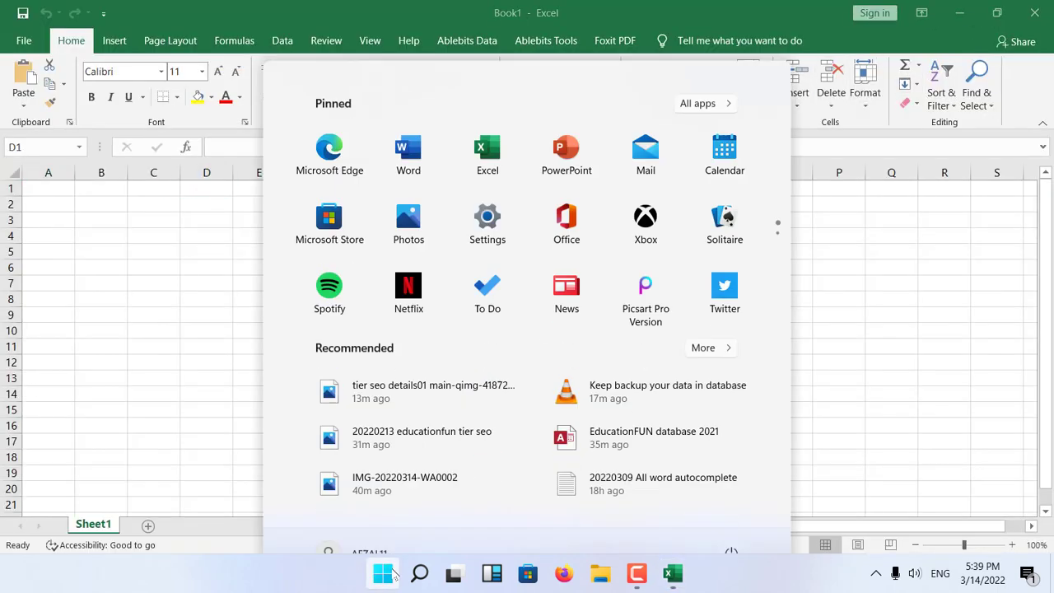
pyautogui.write('msacc')
pyautogui.press('Return')
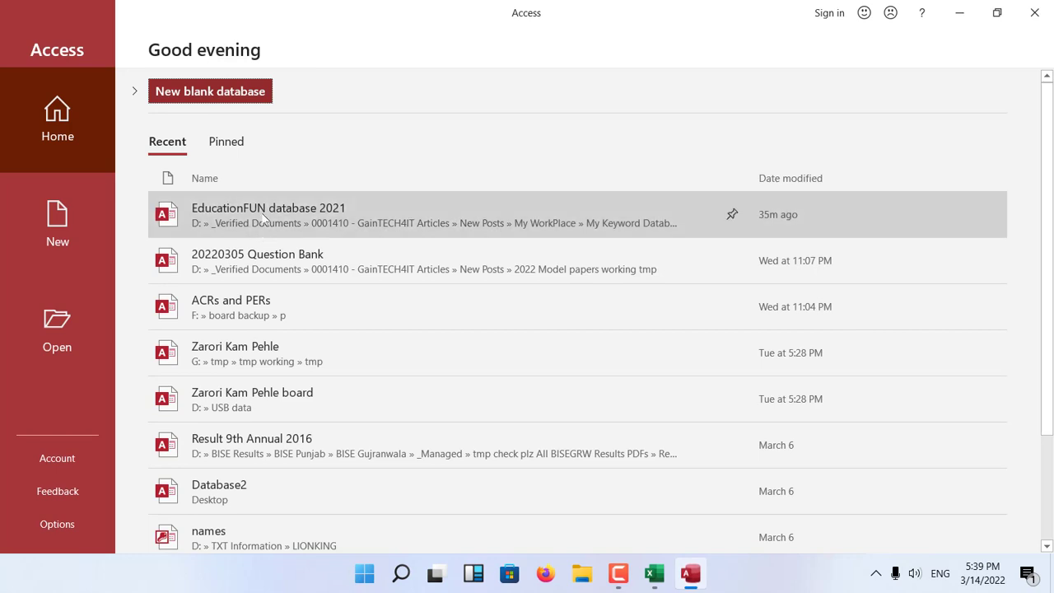
pyautogui.click(264, 216)
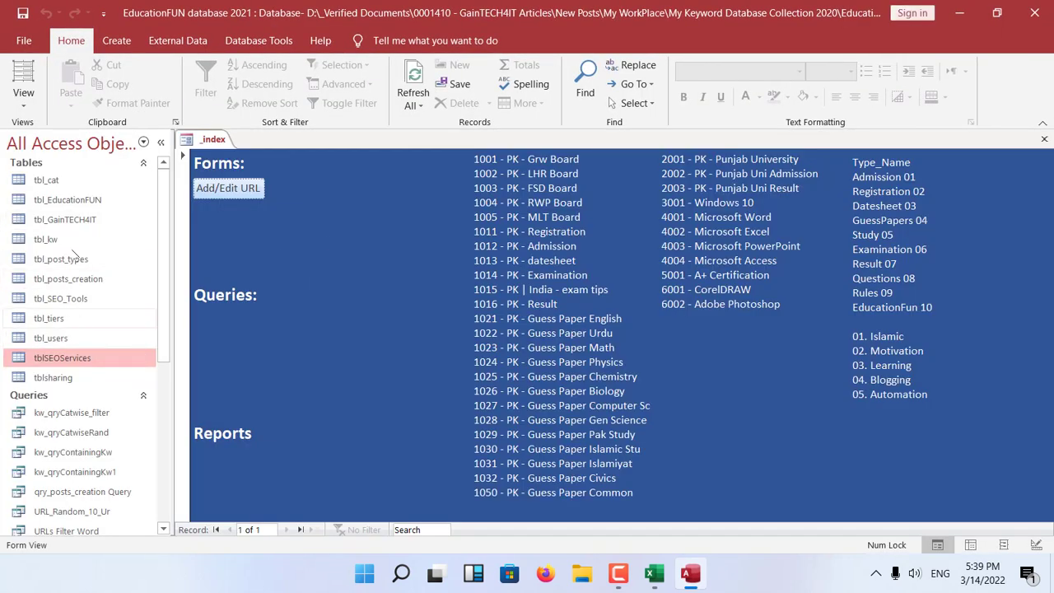
pyautogui.doubleClick(67, 199)
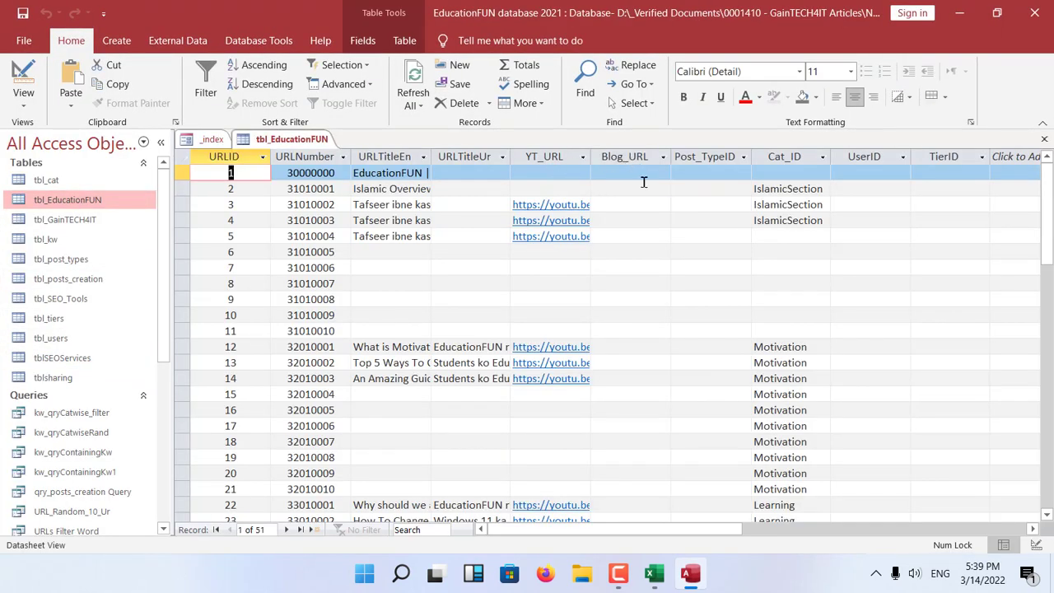
# Try Admission 01 as the first record's Post_TypeID, clear it, and discard the edit after viewing the choices.
pyautogui.click(710, 172)
pyautogui.click(743, 172)
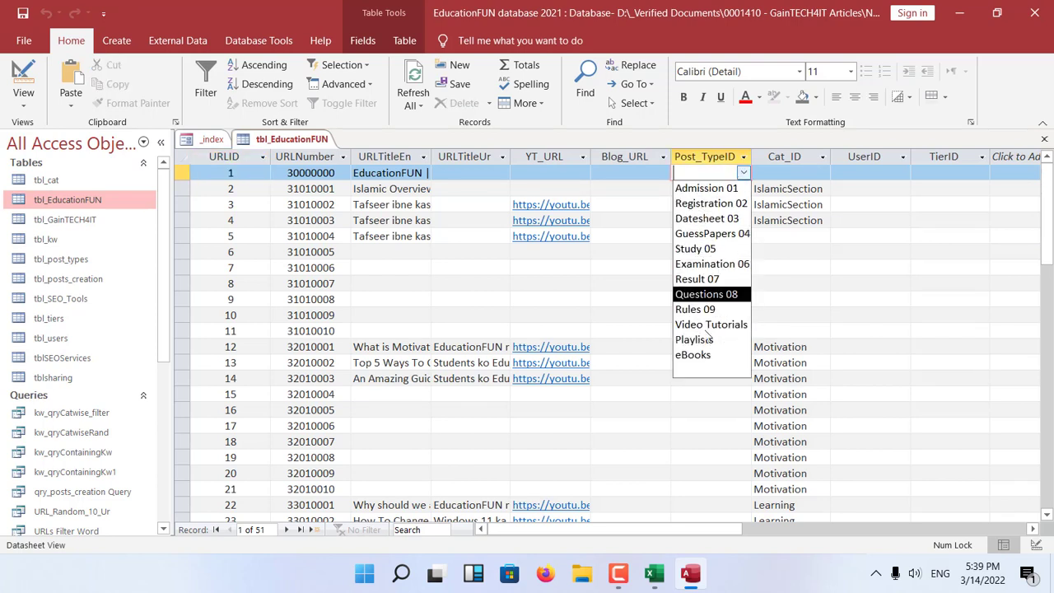
pyautogui.click(703, 188)
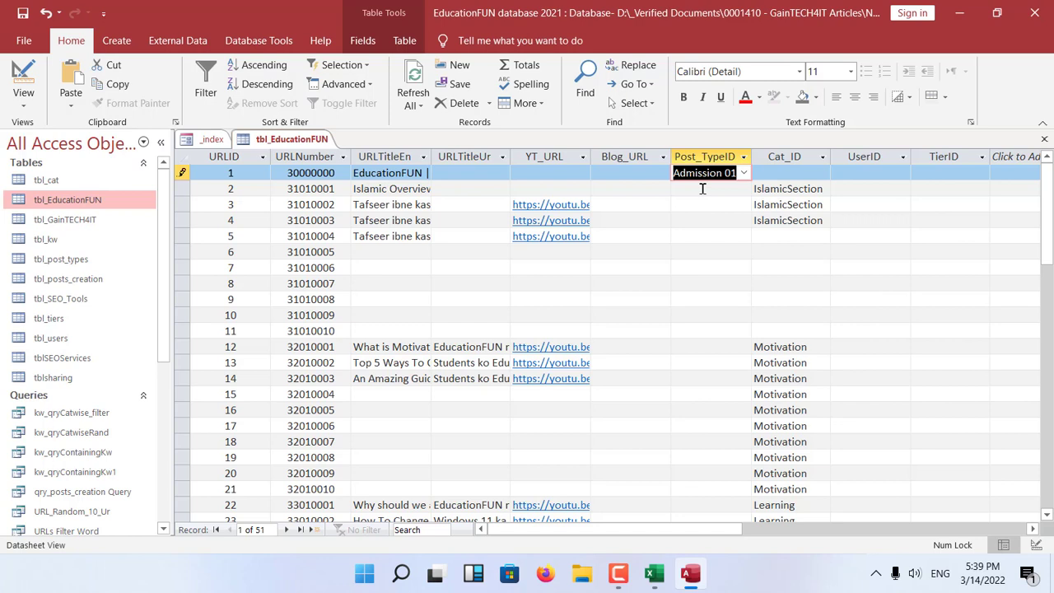
pyautogui.press('Delete')
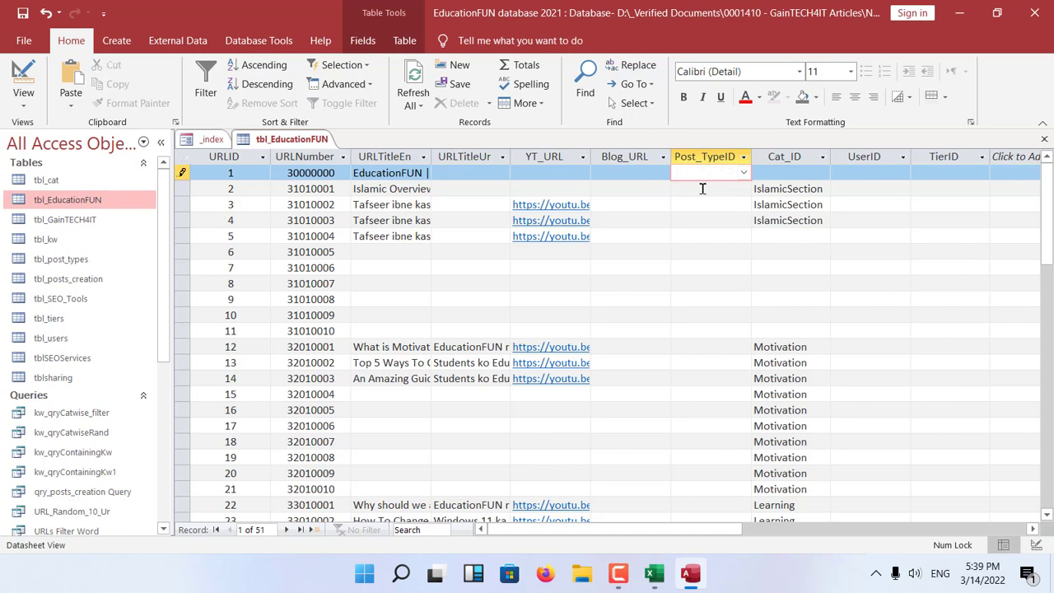
pyautogui.click(744, 173)
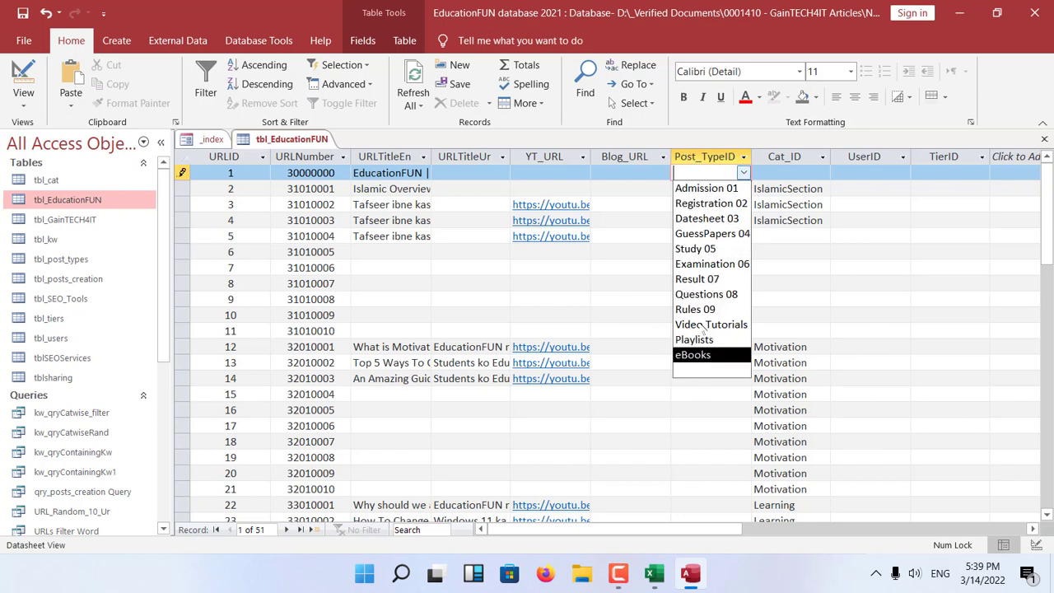
pyautogui.press('Escape')
pyautogui.press('Escape')
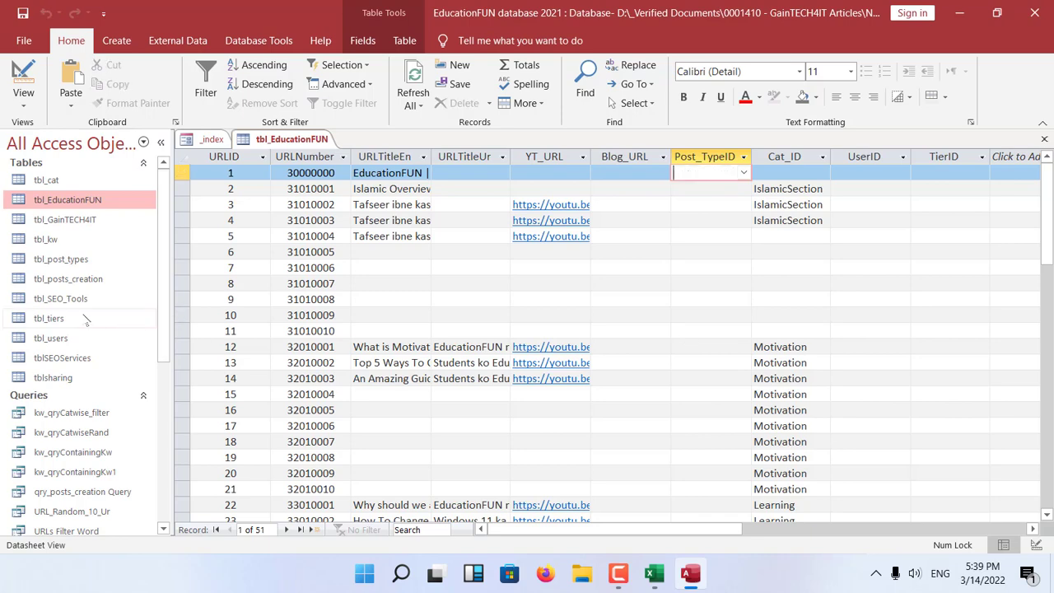
# Open tbl_post_types and compare its Type_Name entries with the Post_TypeID choices in tbl_EducationFUN.
pyautogui.doubleClick(61, 259)
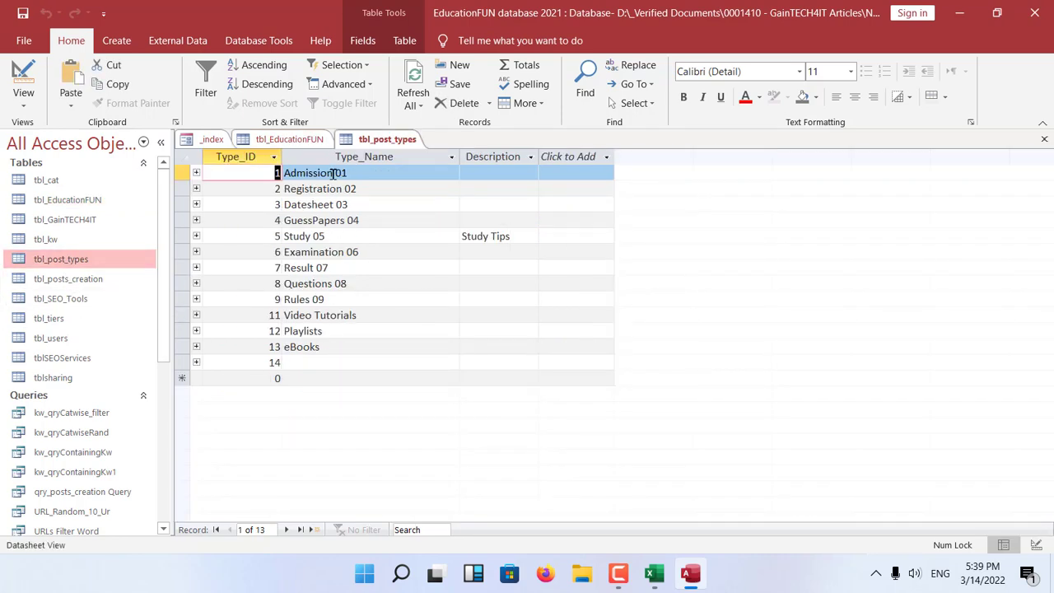
pyautogui.doubleClick(76, 201)
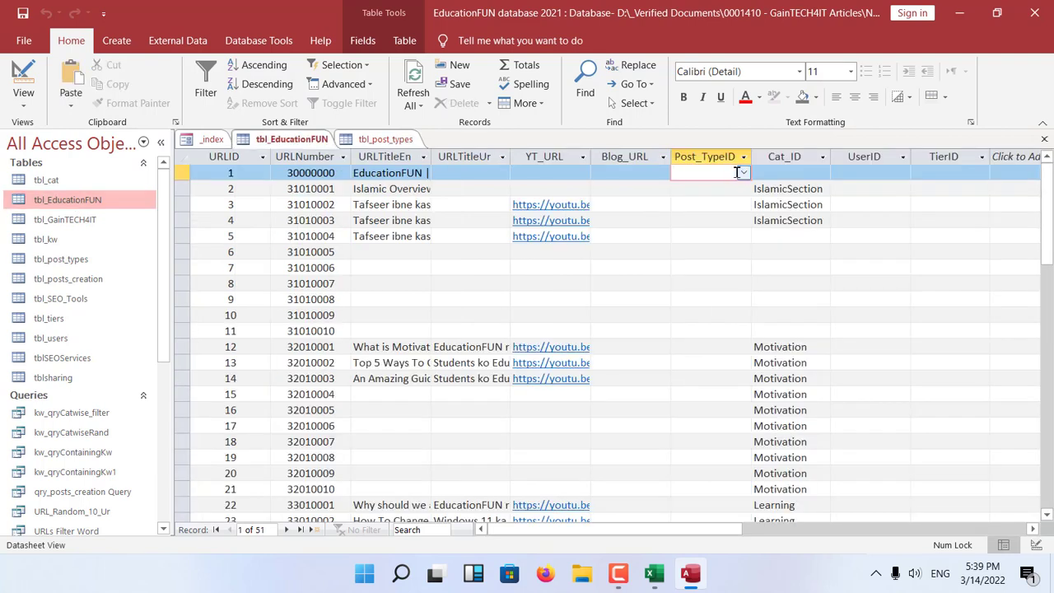
pyautogui.click(743, 173)
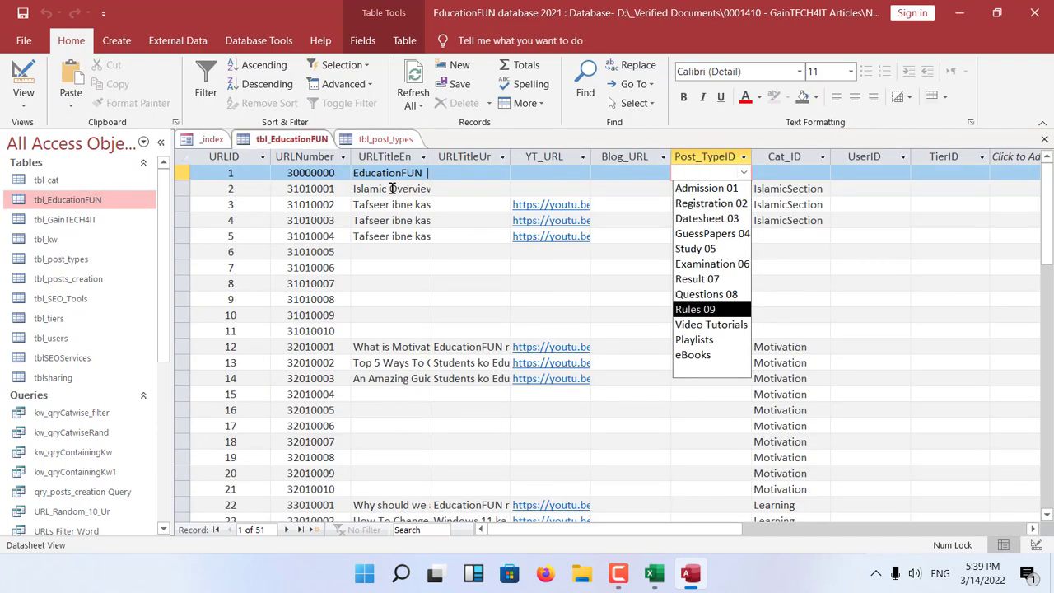
pyautogui.click(383, 144)
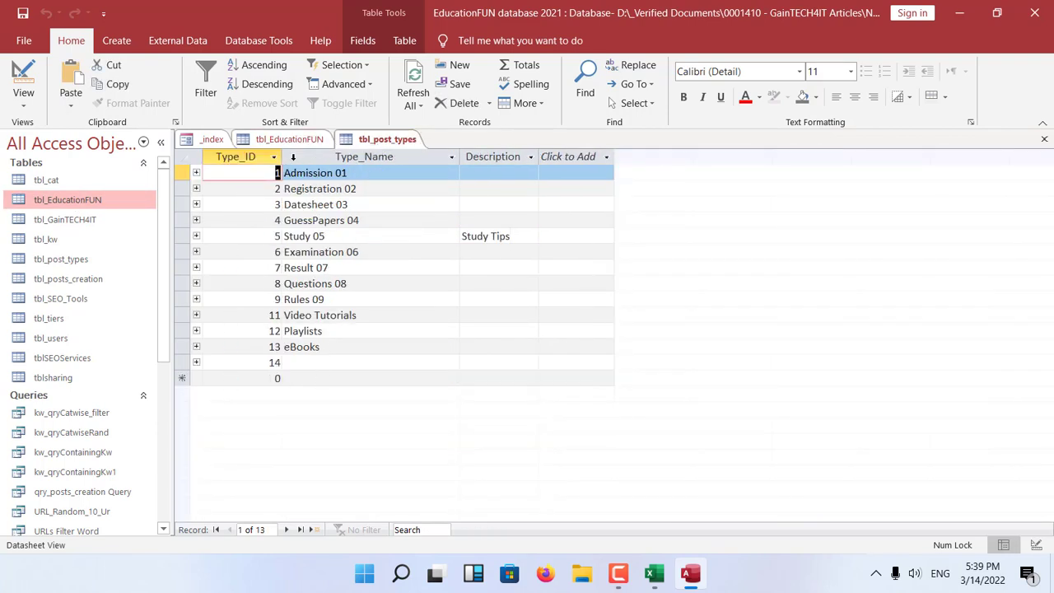
pyautogui.click(291, 142)
# Test auto-completion of the first record's Post_TypeID with the letters d and e, erasing each entry.
pyautogui.click(744, 173)
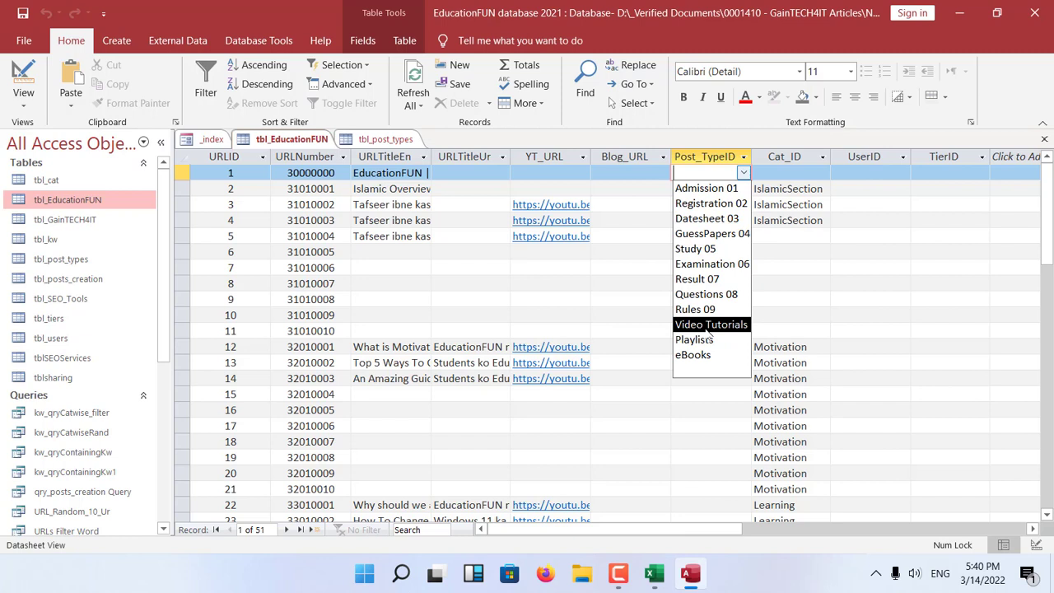
pyautogui.write('d')
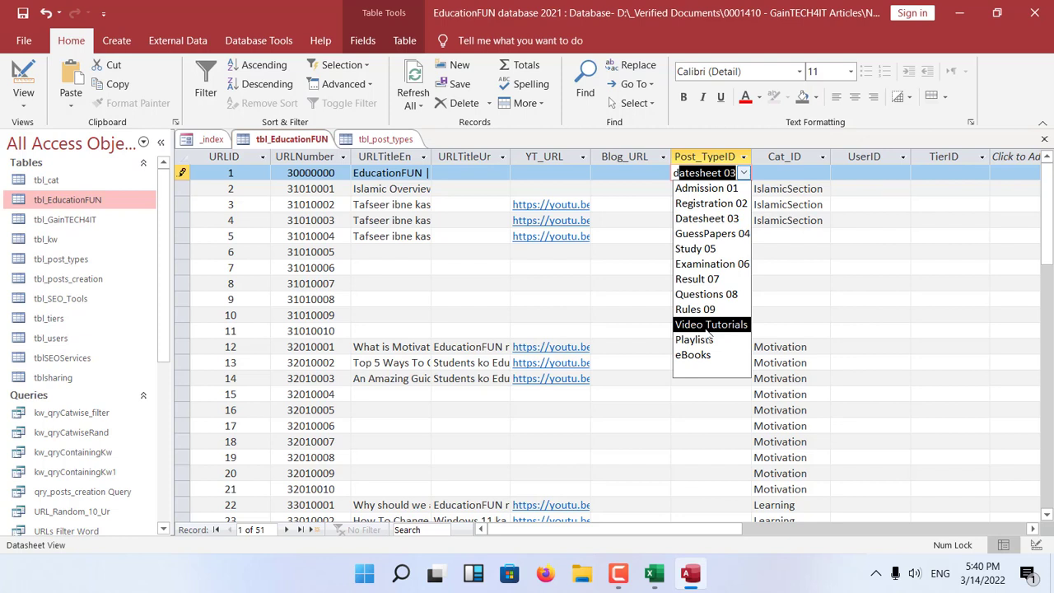
pyautogui.press('BackSpace')
pyautogui.press('BackSpace')
pyautogui.write('e')
pyautogui.press('BackSpace')
pyautogui.press('BackSpace')
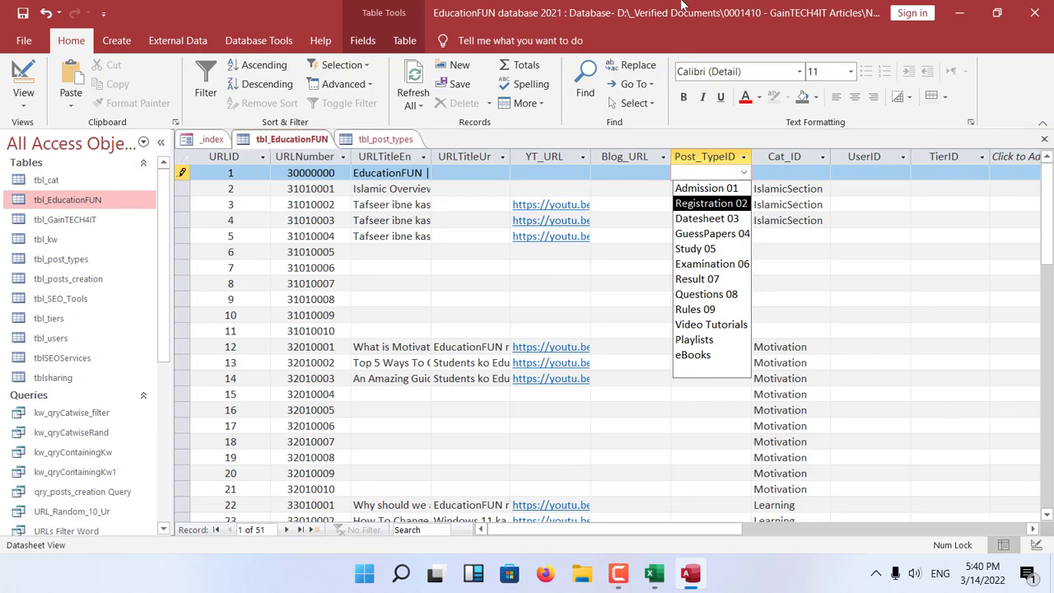
# Try to enter the unlisted value jungle as the first record's Post_TypeID, and discard the entry.
pyautogui.write('jungle')
pyautogui.press('Return')
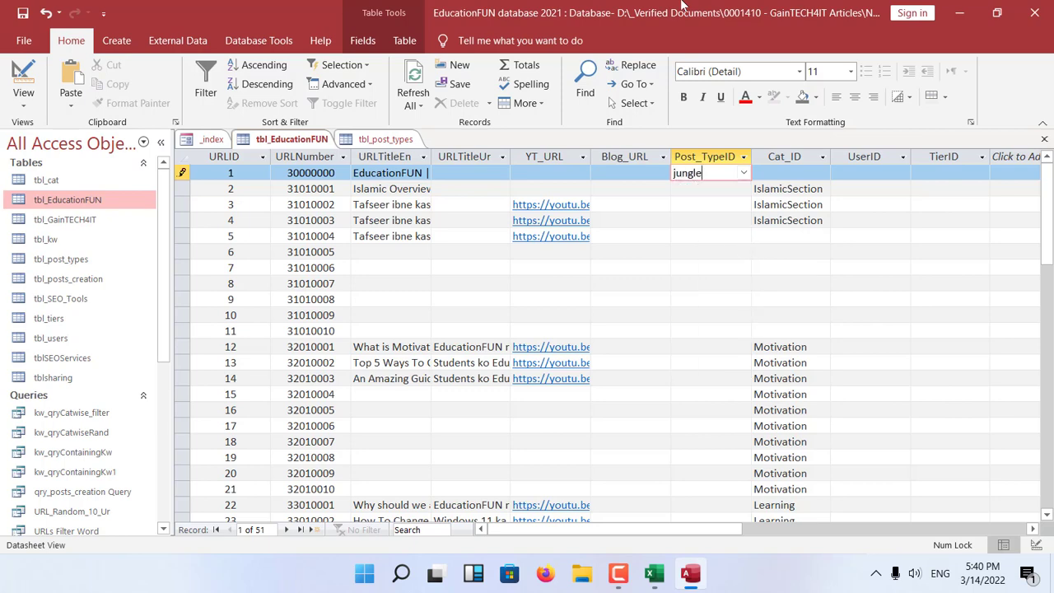
pyautogui.click(532, 334)
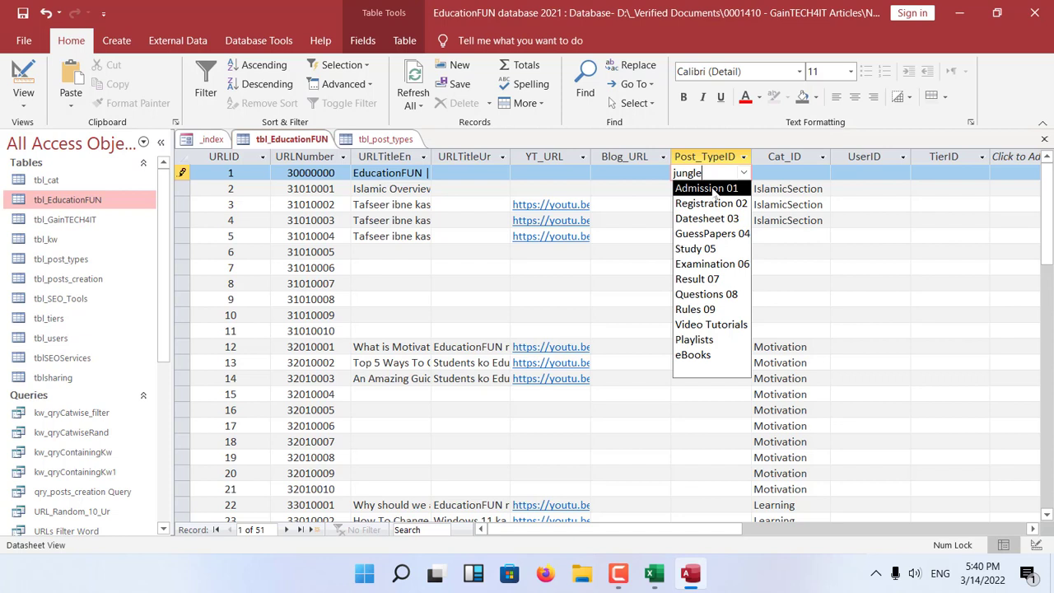
pyautogui.press('Escape')
pyautogui.press('Escape')
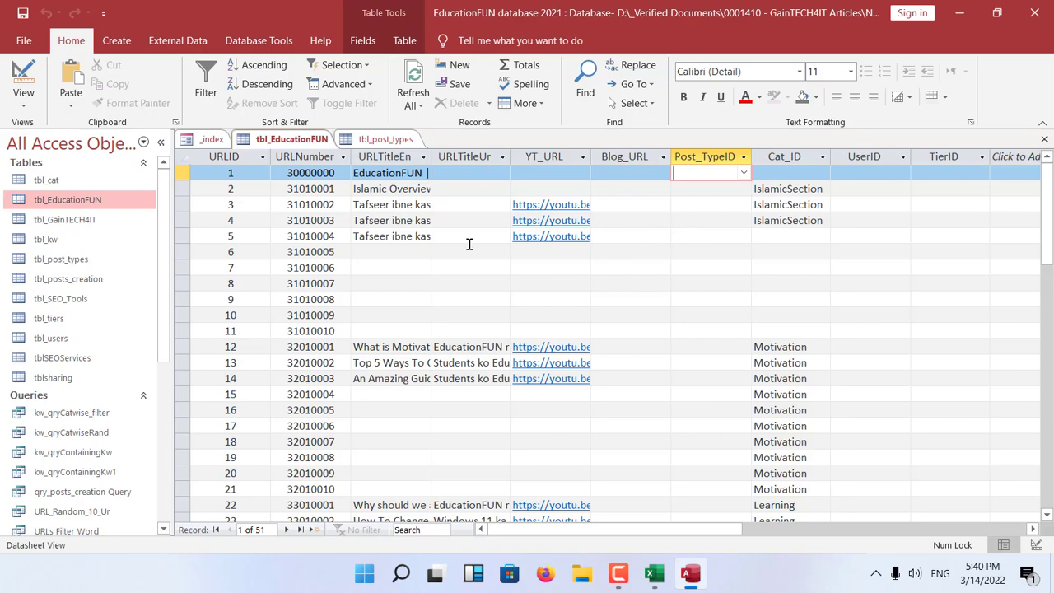
# Examine how the first record's Post_TypeID choices in tbl_EducationFUN relate to the records in tbl_post_types.
pyautogui.click(384, 142)
pyautogui.click(280, 142)
pyautogui.click(384, 139)
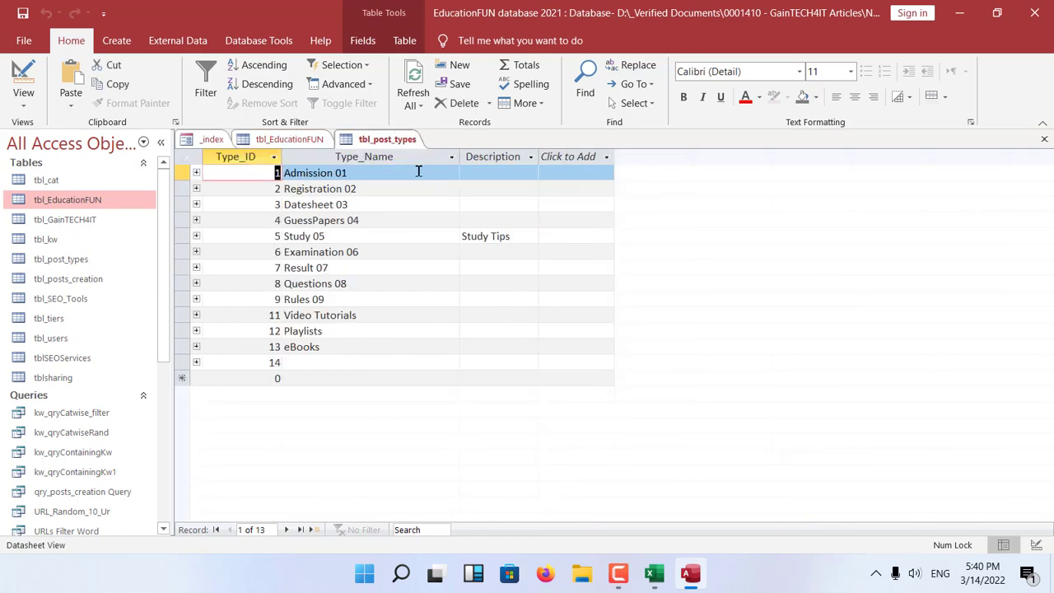
pyautogui.click(280, 140)
pyautogui.click(744, 175)
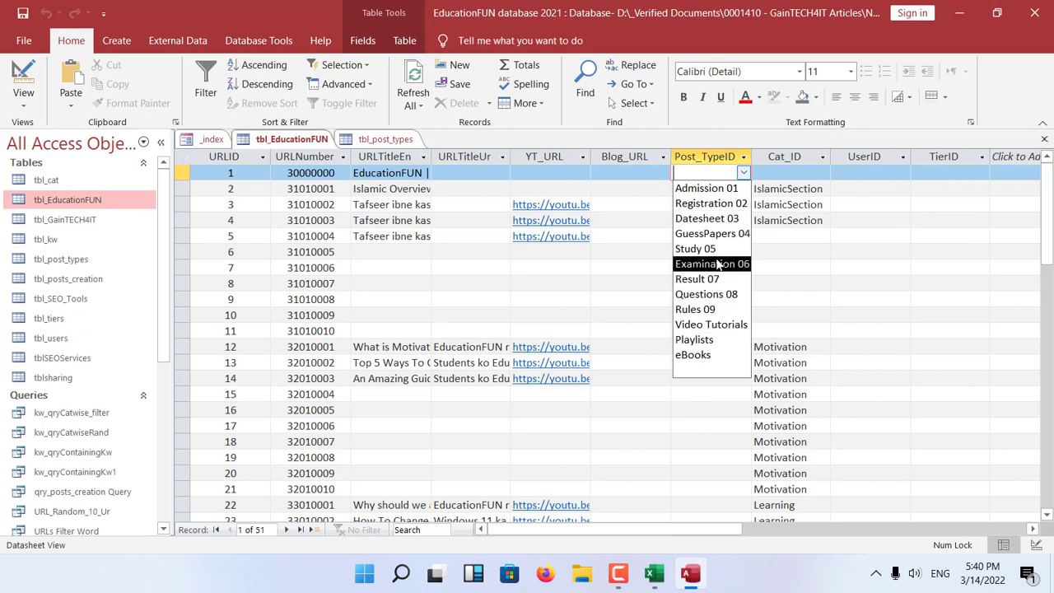
pyautogui.press('Escape')
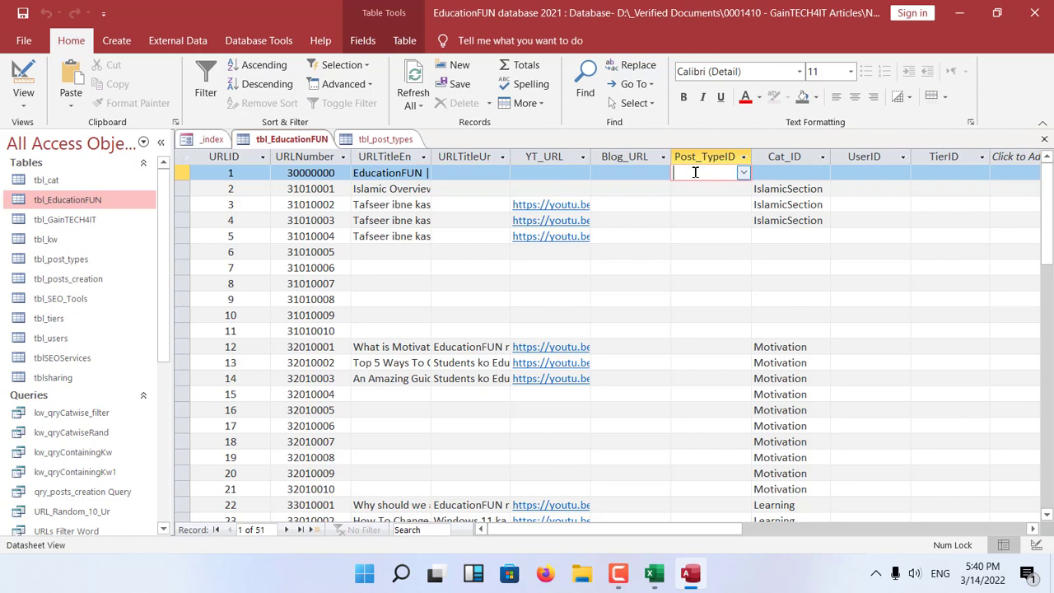
pyautogui.click(745, 173)
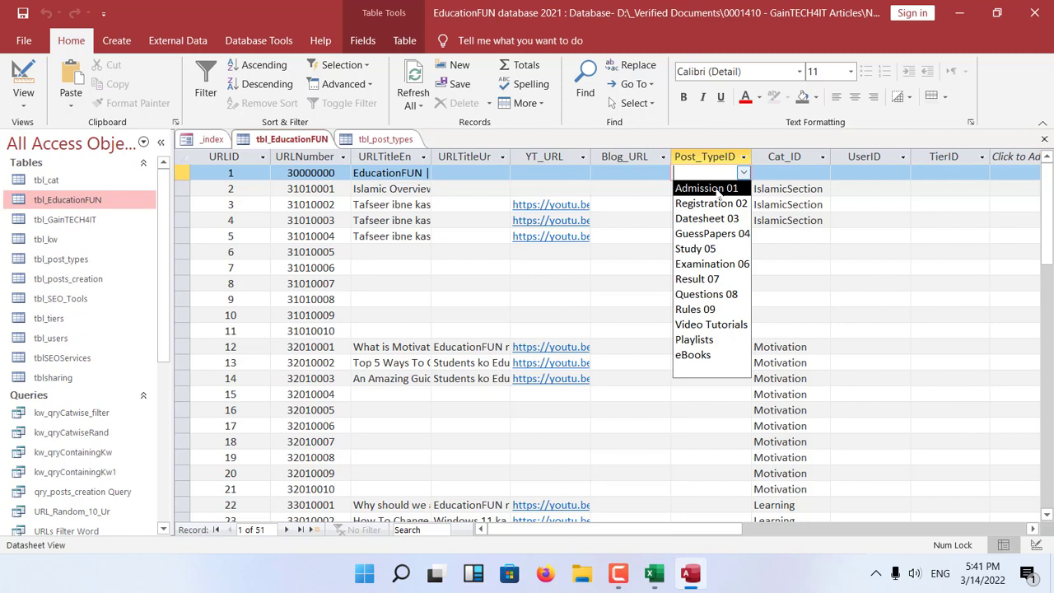
pyautogui.press('Escape')
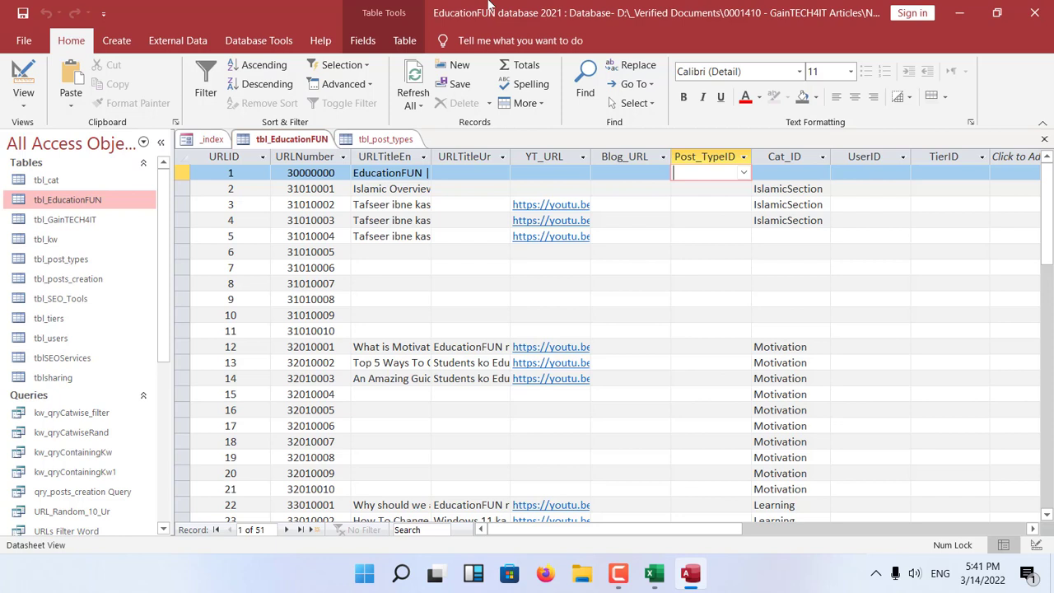
pyautogui.click(744, 172)
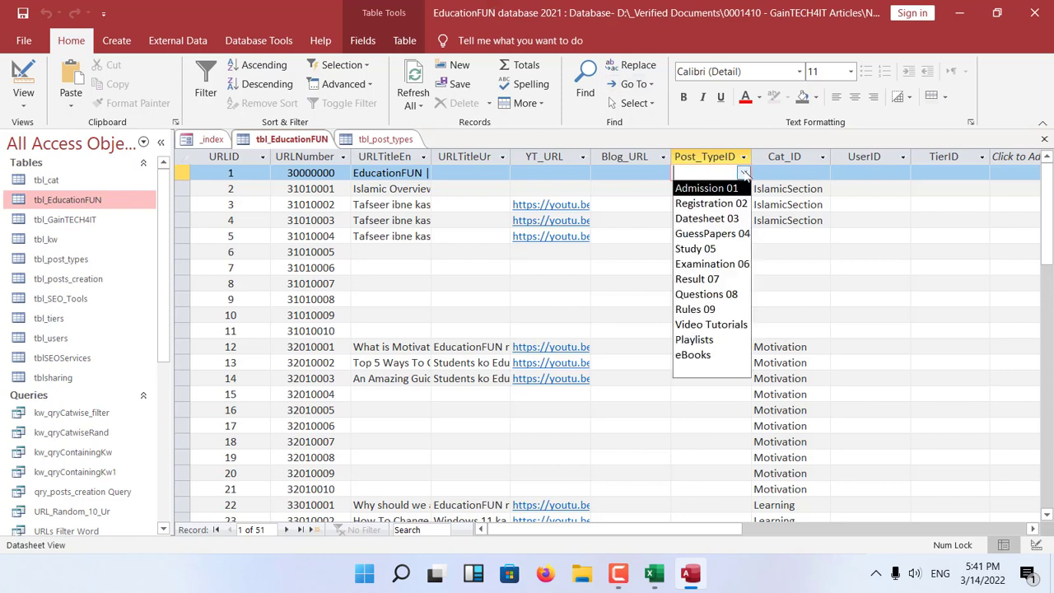
pyautogui.click(744, 172)
# Look through the list of category choices for the first record's Cat_ID.
pyautogui.click(800, 177)
pyautogui.click(822, 172)
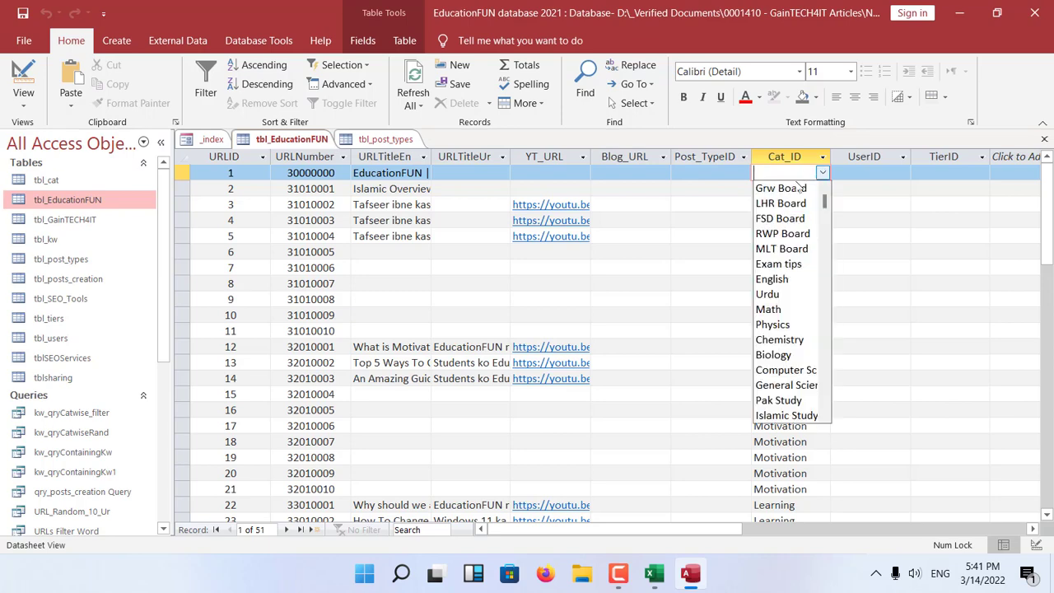
pyautogui.moveTo(826, 203); pyautogui.dragTo(824, 260)
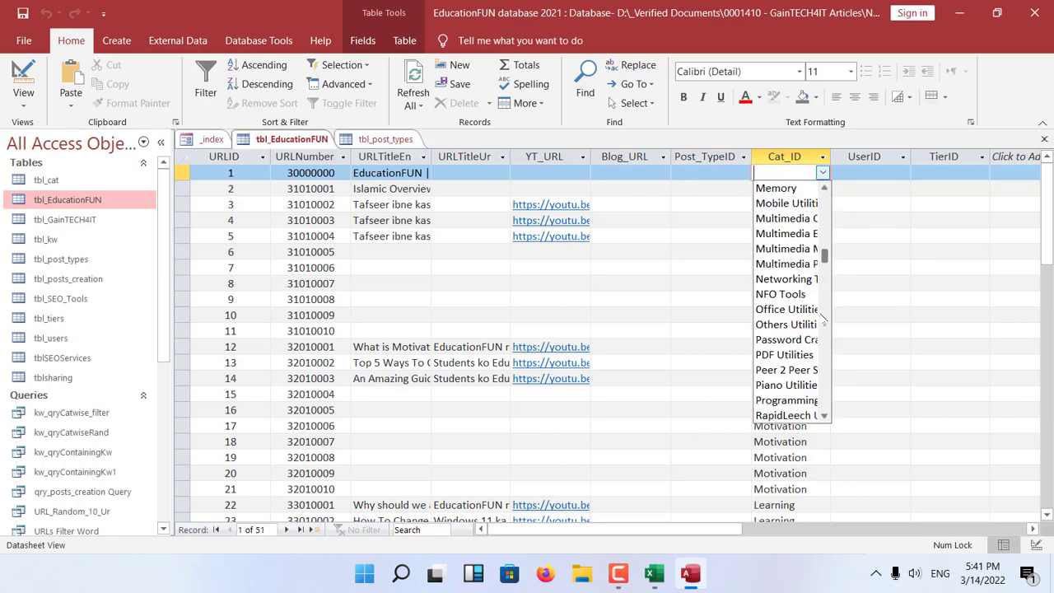
pyautogui.moveTo(823, 319); pyautogui.dragTo(829, 337)
pyautogui.click(822, 172)
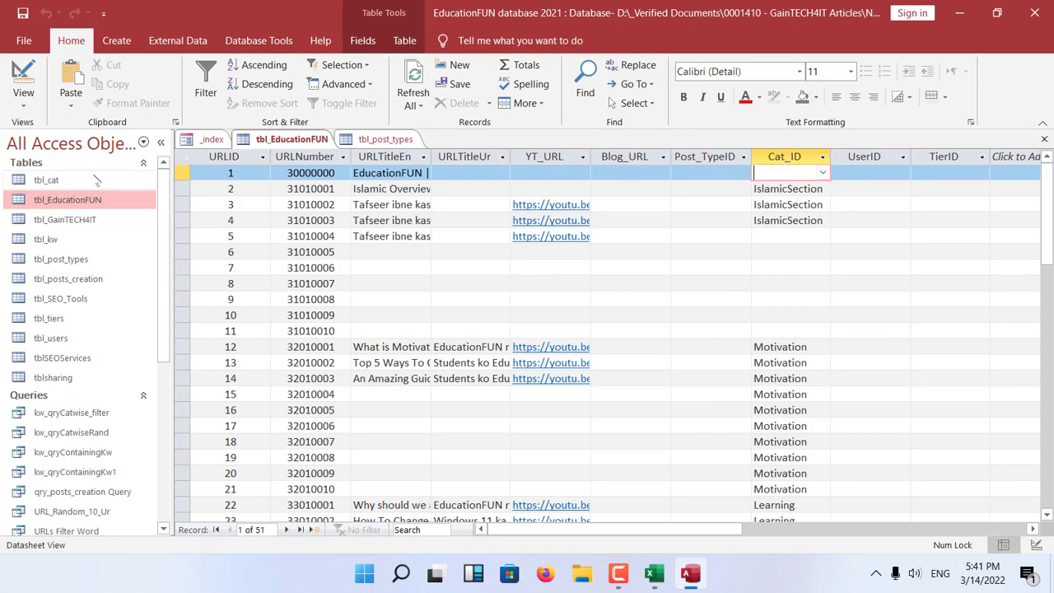
# Inspect the tbl_cat table's records and its field design, then close the table.
pyautogui.doubleClick(46, 180)
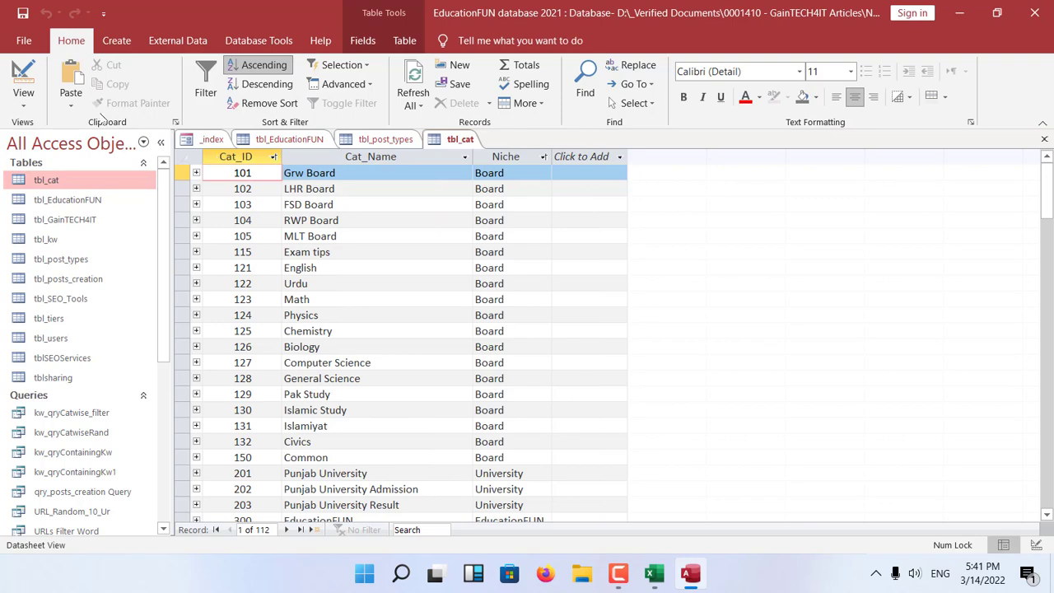
pyautogui.click(23, 79)
pyautogui.click(502, 346)
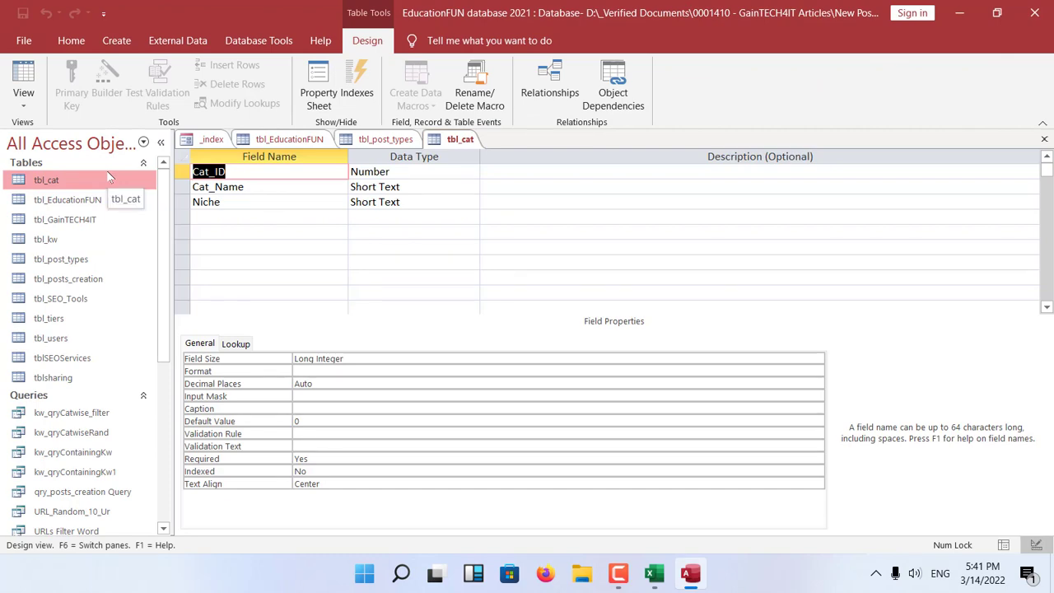
pyautogui.hotkey('ctrl', 'w')
# Check the first record's Cat_ID choices again and look at its adjacent UserID field.
pyautogui.click(790, 173)
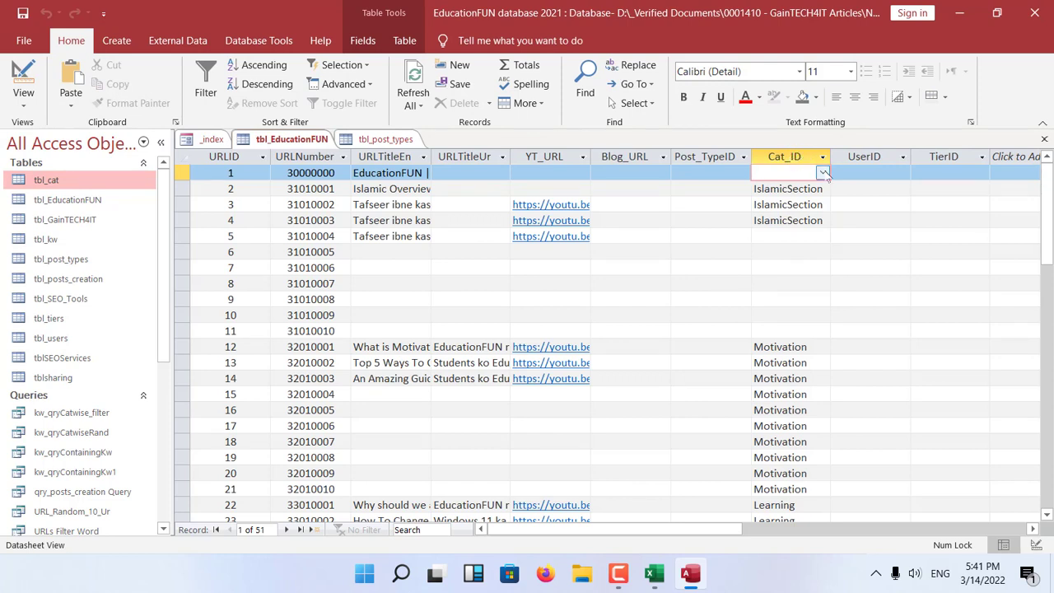
pyautogui.click(823, 173)
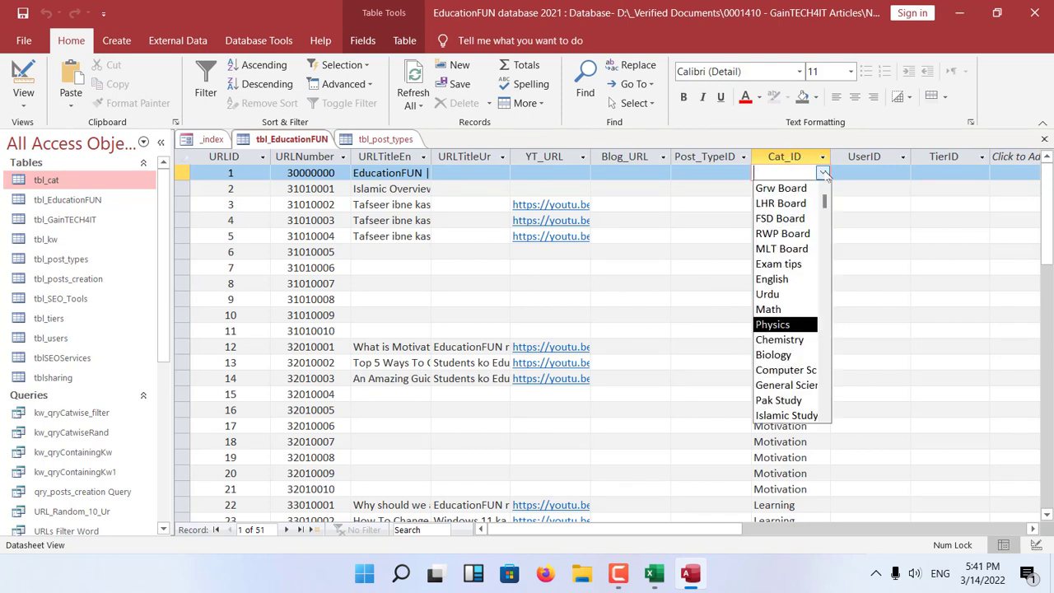
pyautogui.click(823, 173)
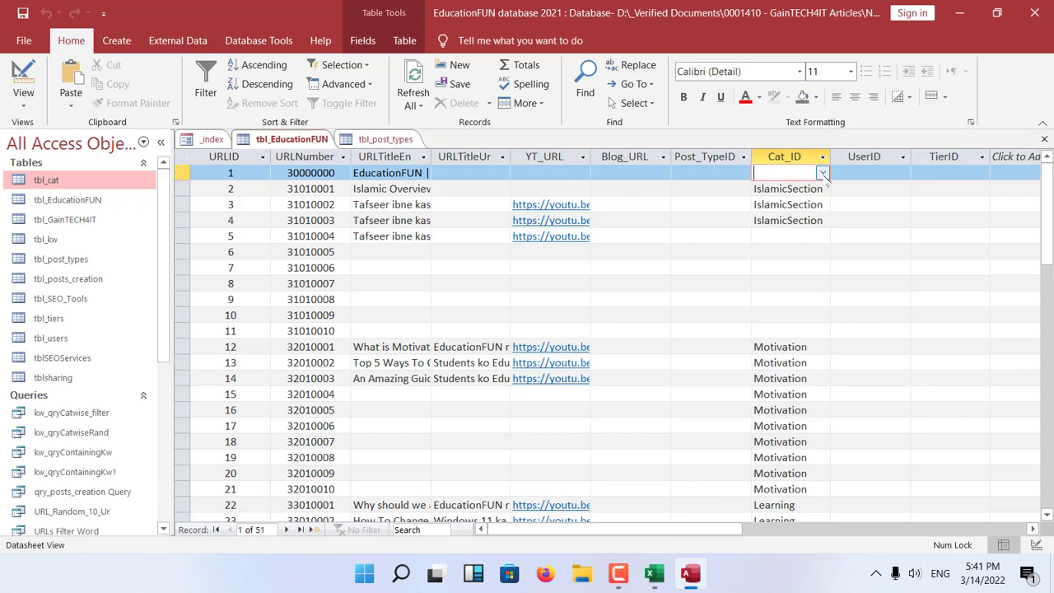
pyautogui.click(867, 171)
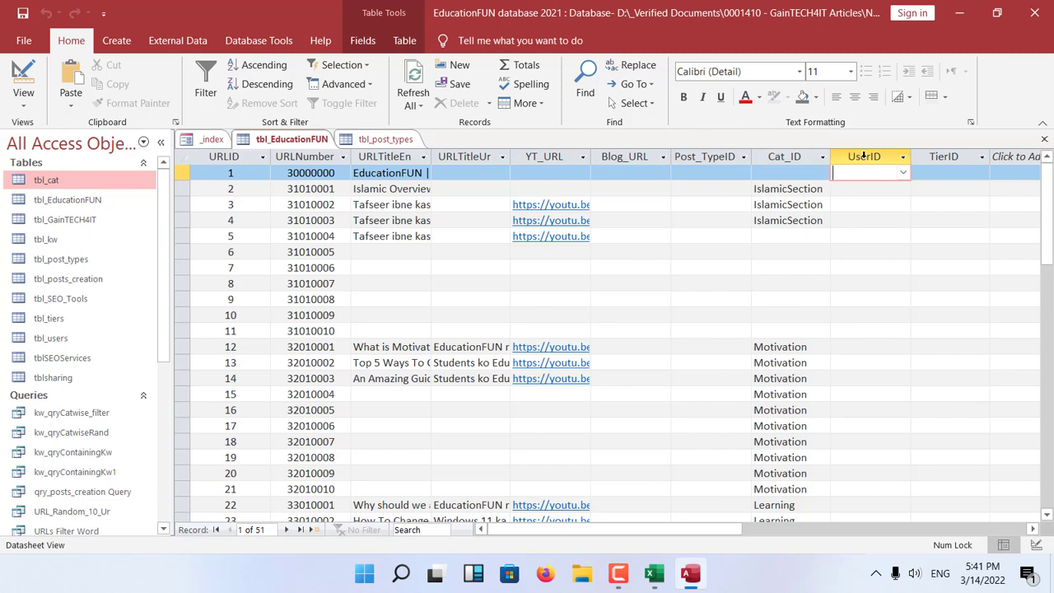
pyautogui.click(783, 173)
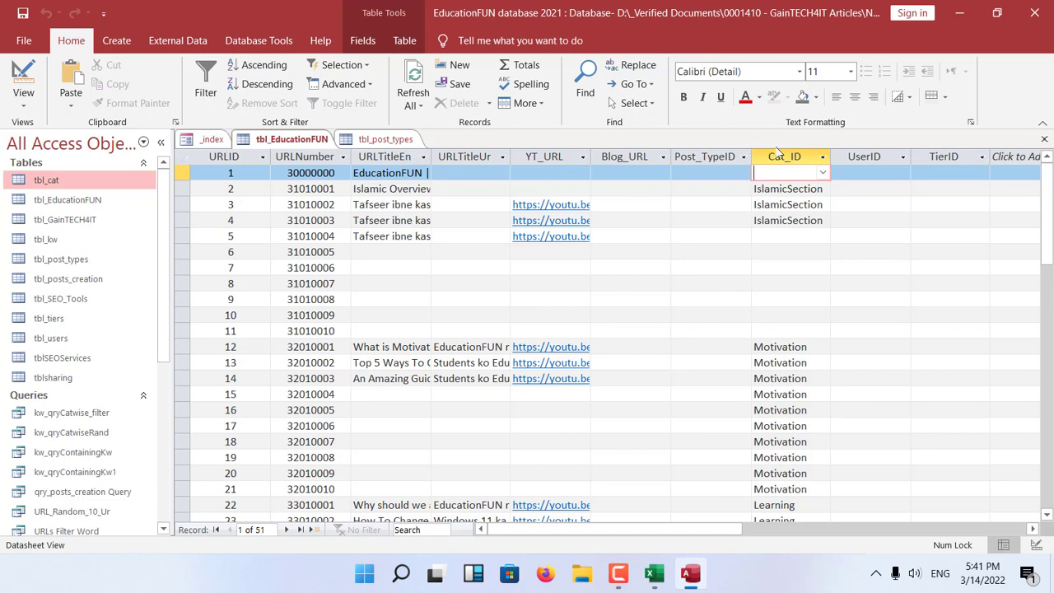
# Check the first record's TierID choices in tbl_EducationFUN, and close the tbl_EducationFUN and tbl_post_types tables.
pyautogui.click(696, 173)
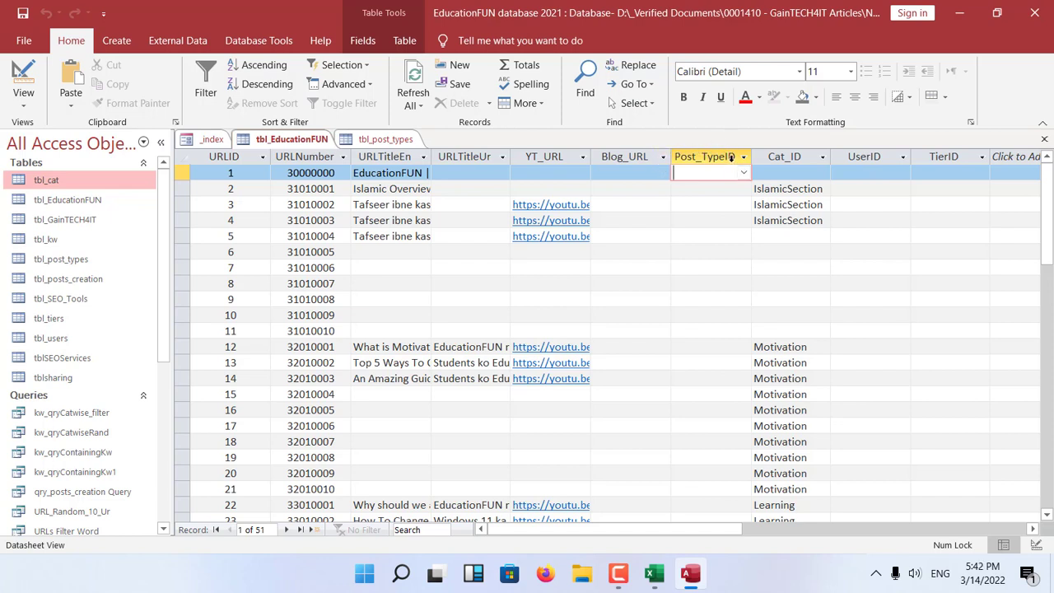
pyautogui.click(943, 169)
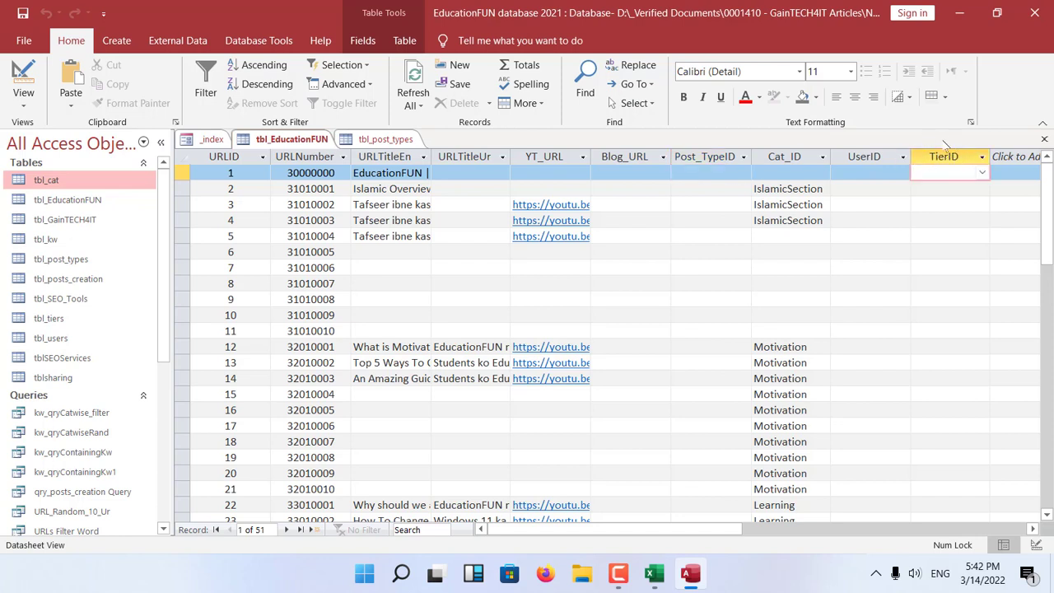
pyautogui.click(983, 172)
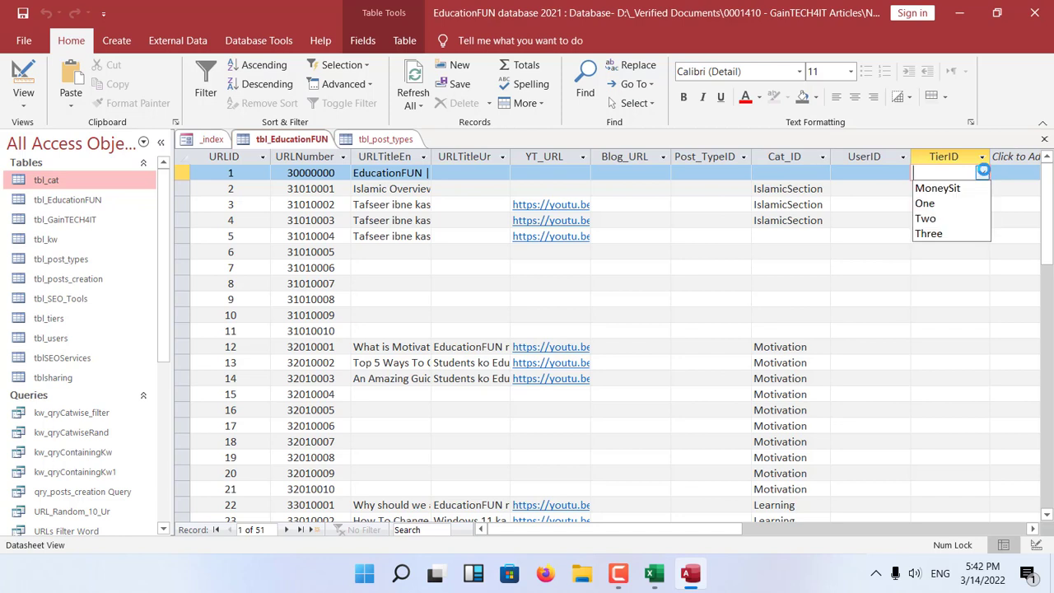
pyautogui.click(983, 171)
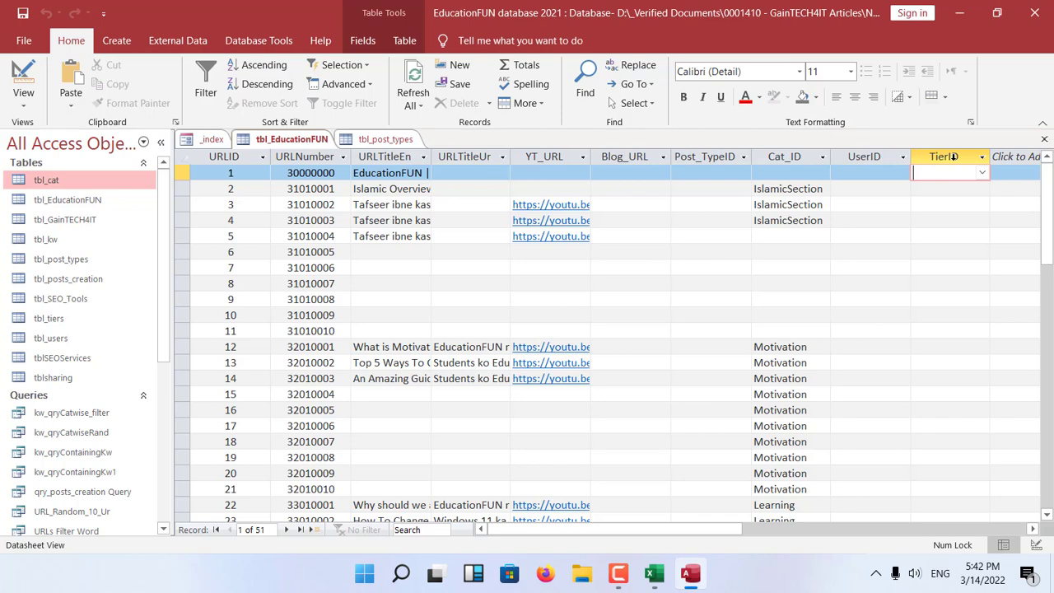
pyautogui.hotkey('ctrl', 'w')
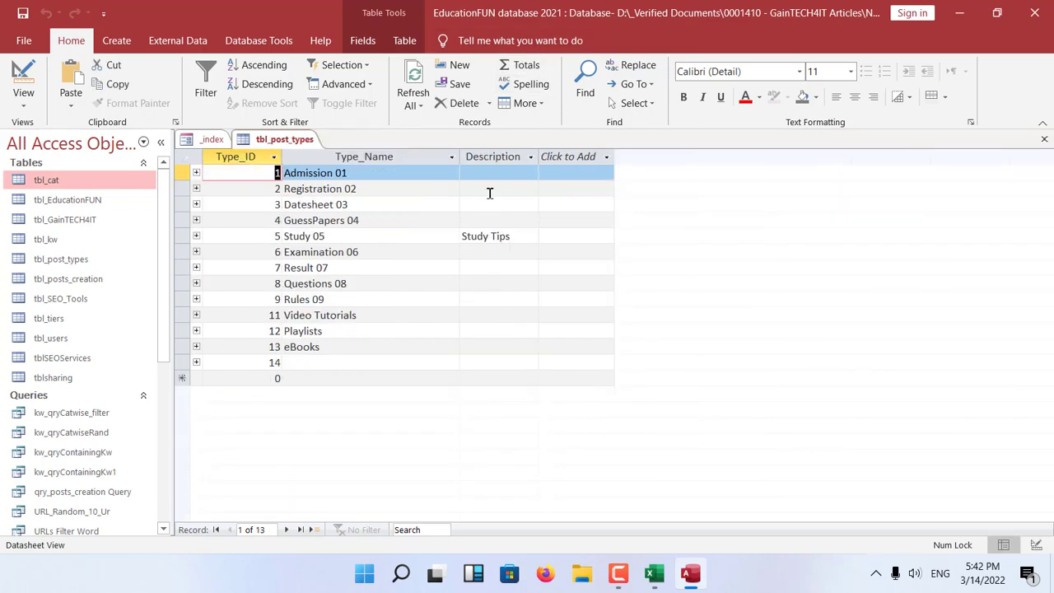
pyautogui.hotkey('ctrl', 'w')
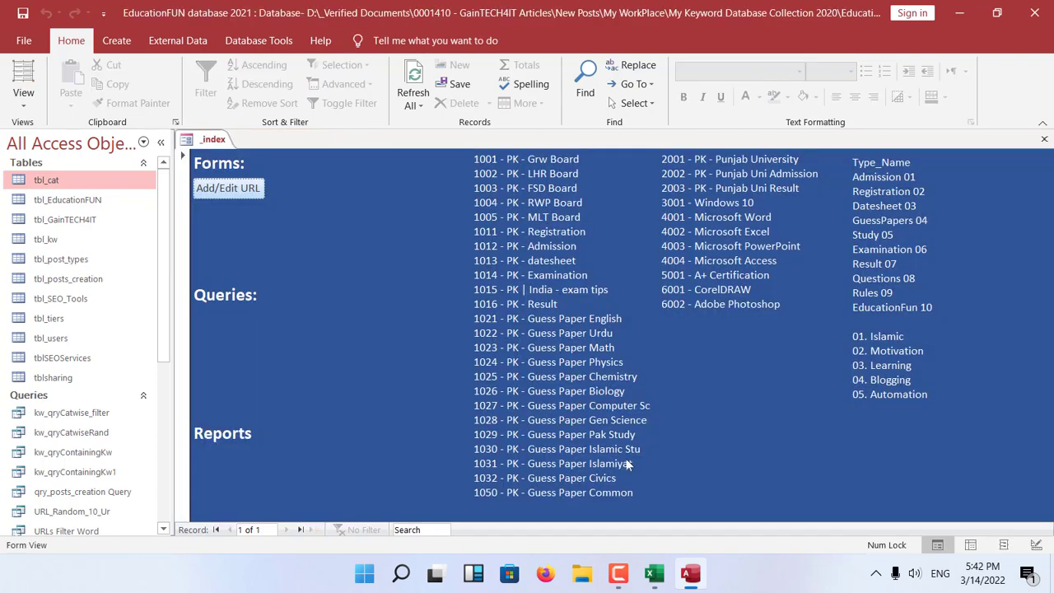
# Switch to the blank Excel workbook and enter the table name tblStd in cell A1.
pyautogui.click(654, 575)
pyautogui.click(301, 303)
pyautogui.scroll(5, 299, 306)
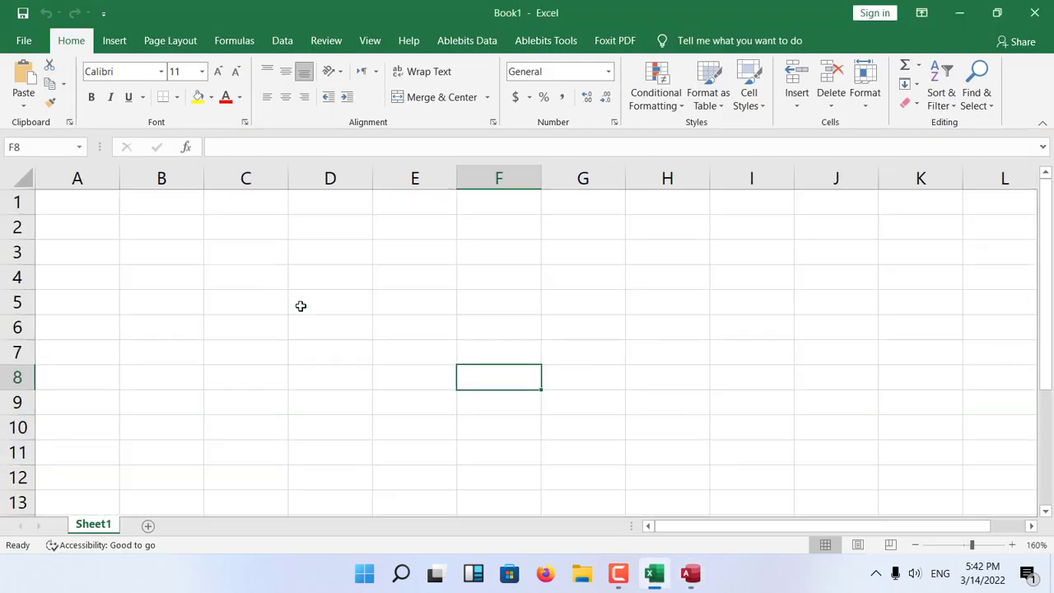
pyautogui.click(250, 304)
pyautogui.click(89, 210)
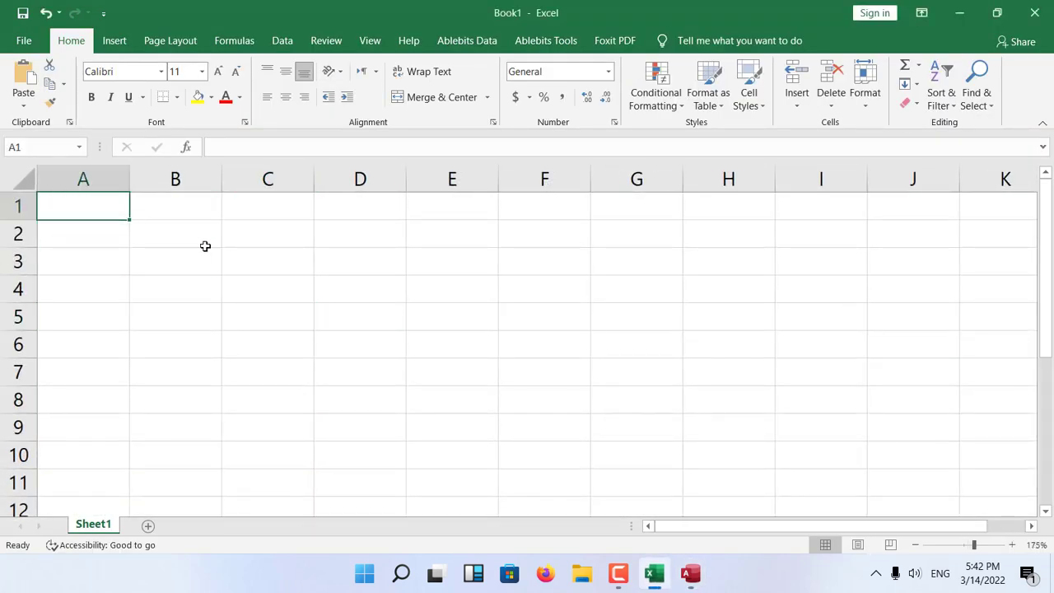
pyautogui.write('tblStd')
pyautogui.press('Return')
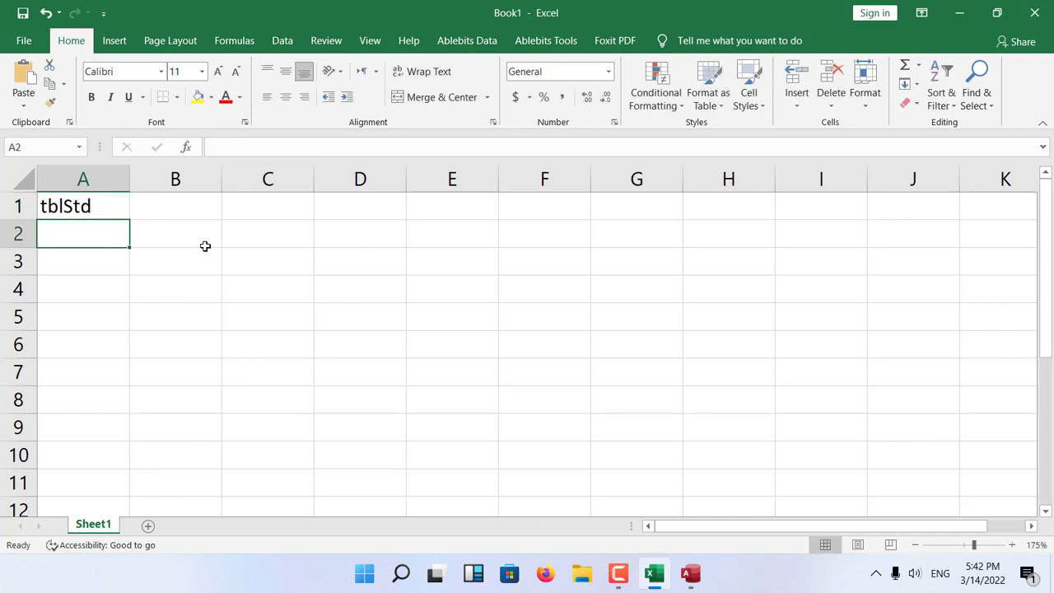
# List the fields StdID in cell A2 and StdName in cell A3, below the tblStd heading.
pyautogui.press('Up')
pyautogui.press('Right')
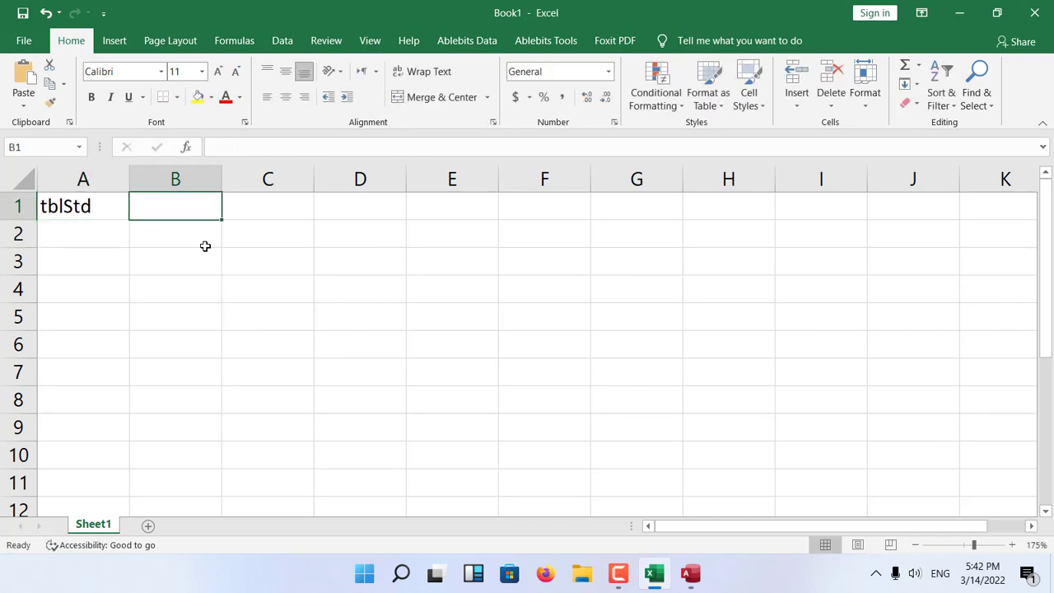
pyautogui.press('Left')
pyautogui.press('Down')
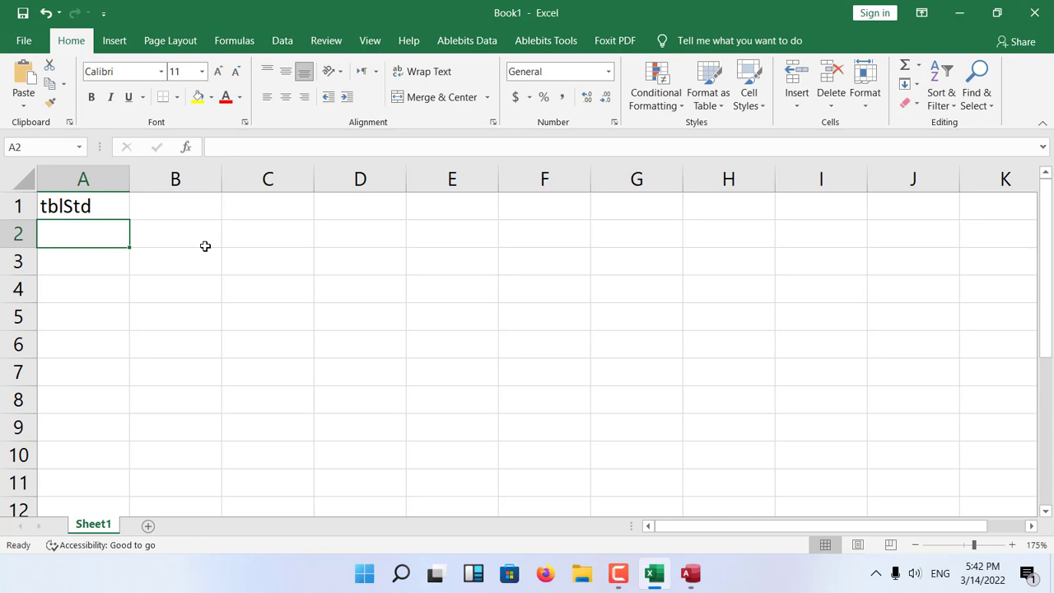
pyautogui.write('STD')
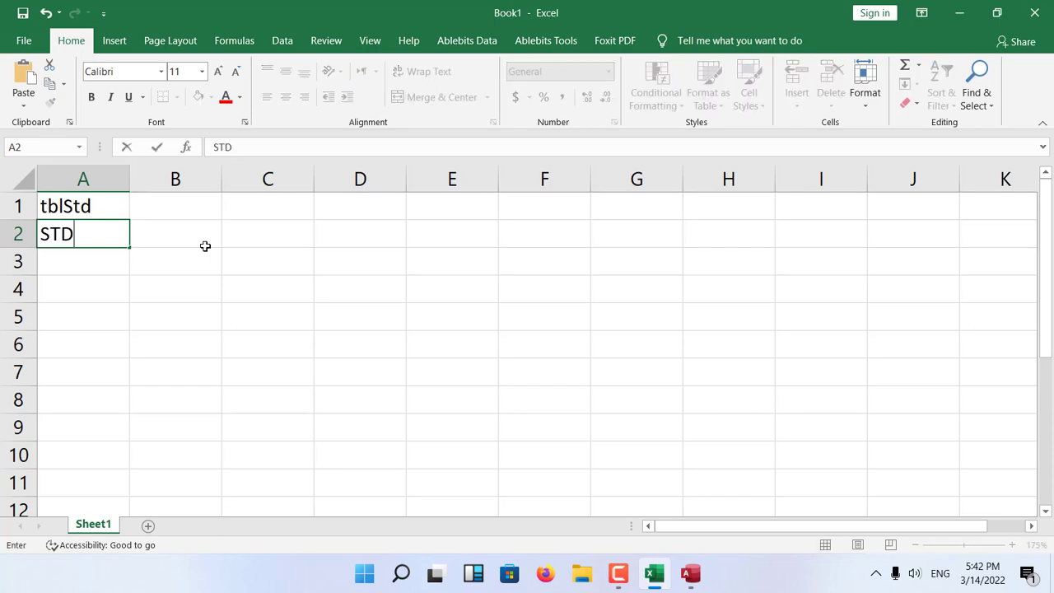
pyautogui.press('BackSpace')
pyautogui.press('BackSpace')
pyautogui.write('tdID')
pyautogui.press('Return')
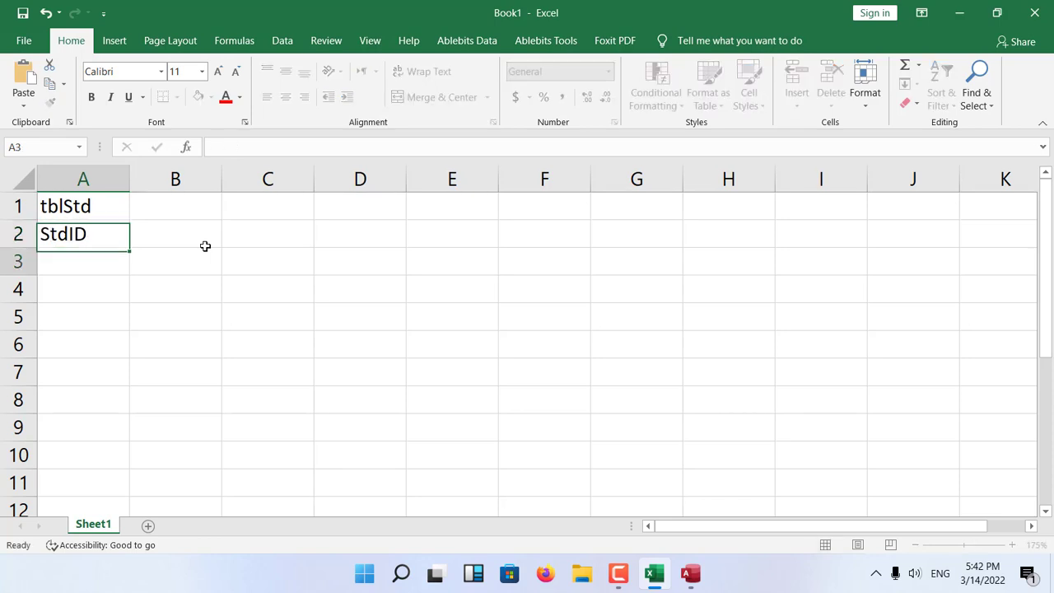
pyautogui.write('s')
pyautogui.press('BackSpace')
pyautogui.press('BackSpace')
pyautogui.write('StdName')
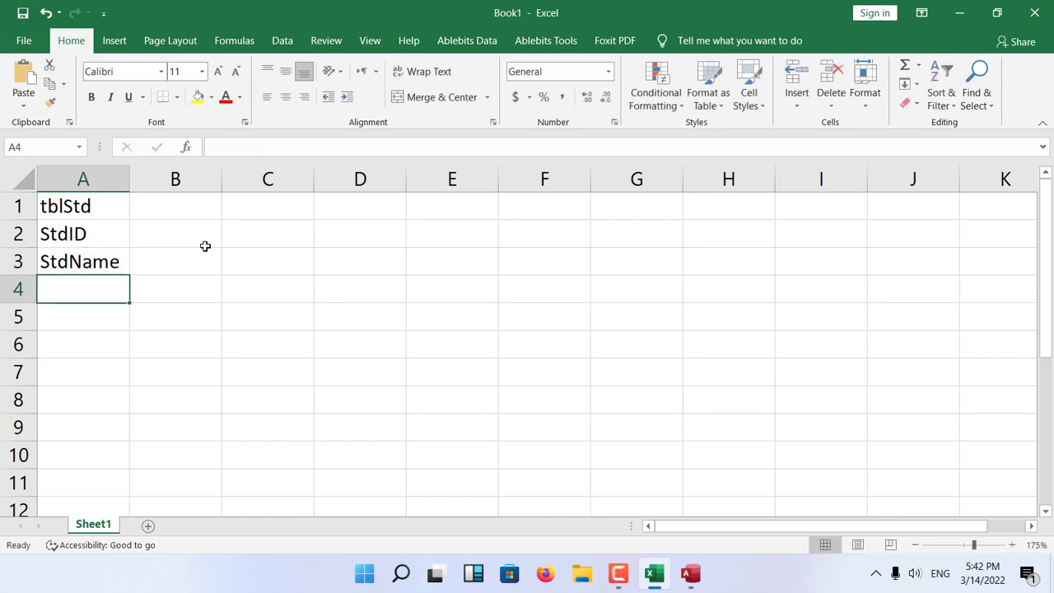
# Add the fields ClassID in cell A4 and GenderID in cell A5 to the tblStd list.
pyautogui.write('StdClass')
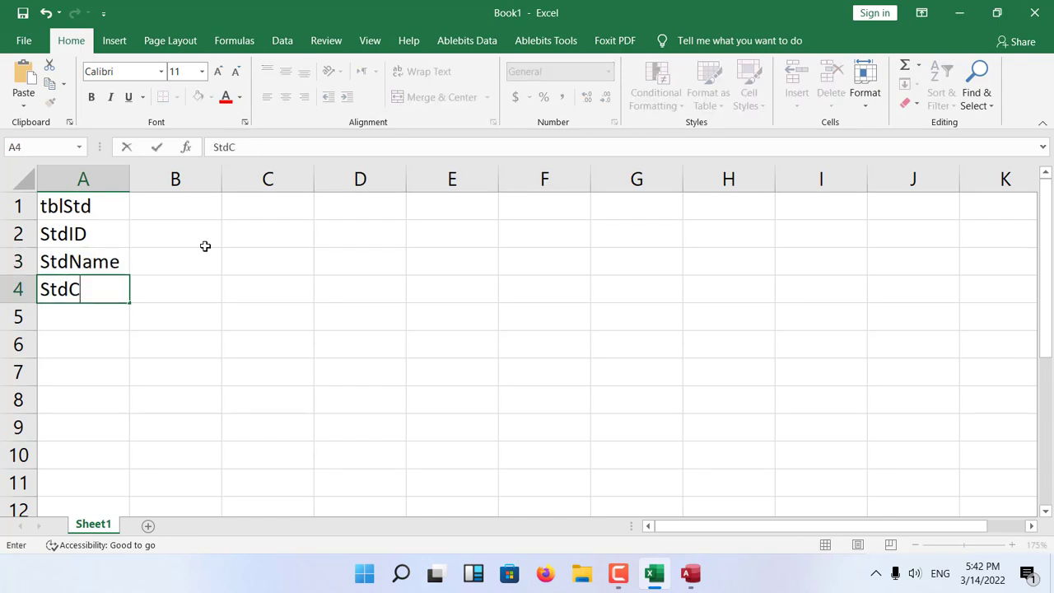
pyautogui.press('BackSpace')
pyautogui.press('BackSpace')
pyautogui.press('BackSpace')
pyautogui.press('BackSpace')
pyautogui.press('BackSpace')
pyautogui.press('BackSpace')
pyautogui.press('BackSpace')
pyautogui.press('BackSpace')
pyautogui.write('ClassID')
pyautogui.press('Return')
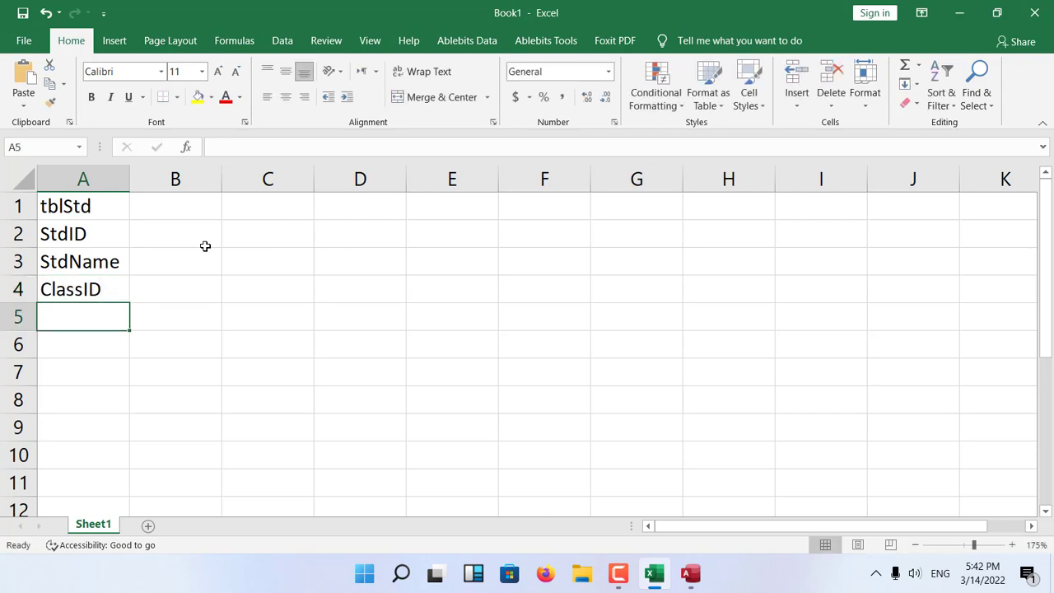
pyautogui.write('GenderID')
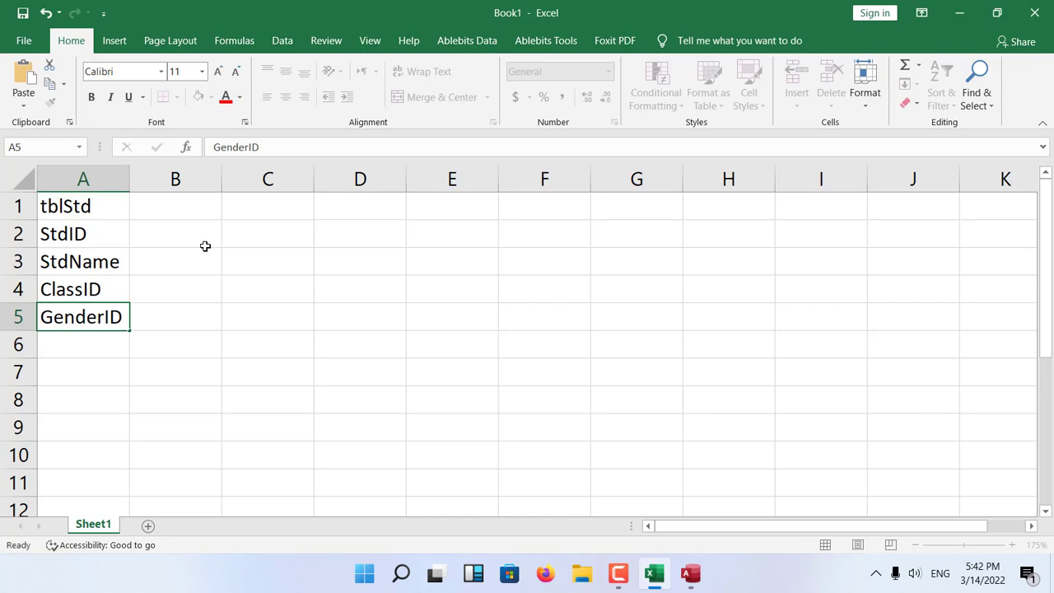
pyautogui.press('Return')
pyautogui.press('Up')
pyautogui.press('Up')
pyautogui.press('Up')
pyautogui.click(207, 218)
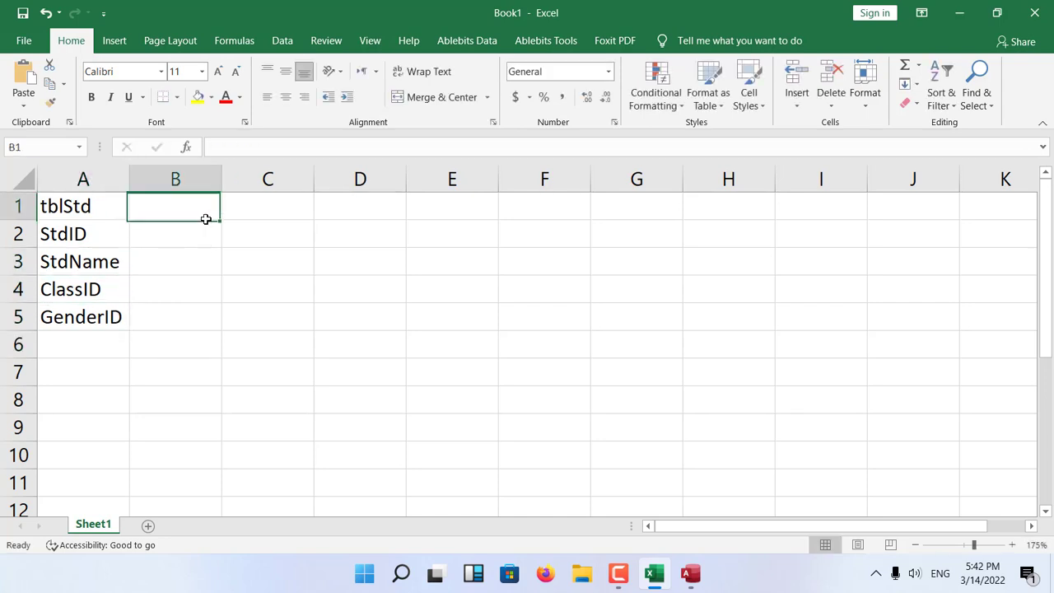
pyautogui.click(253, 290)
pyautogui.click(52, 209)
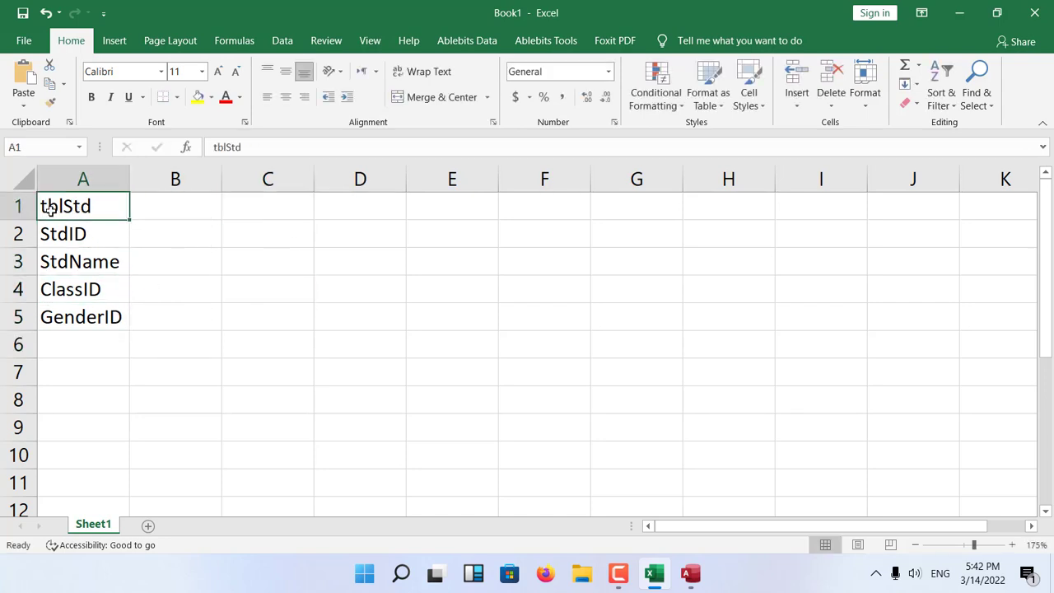
pyautogui.moveTo(56, 206); pyautogui.dragTo(466, 188)
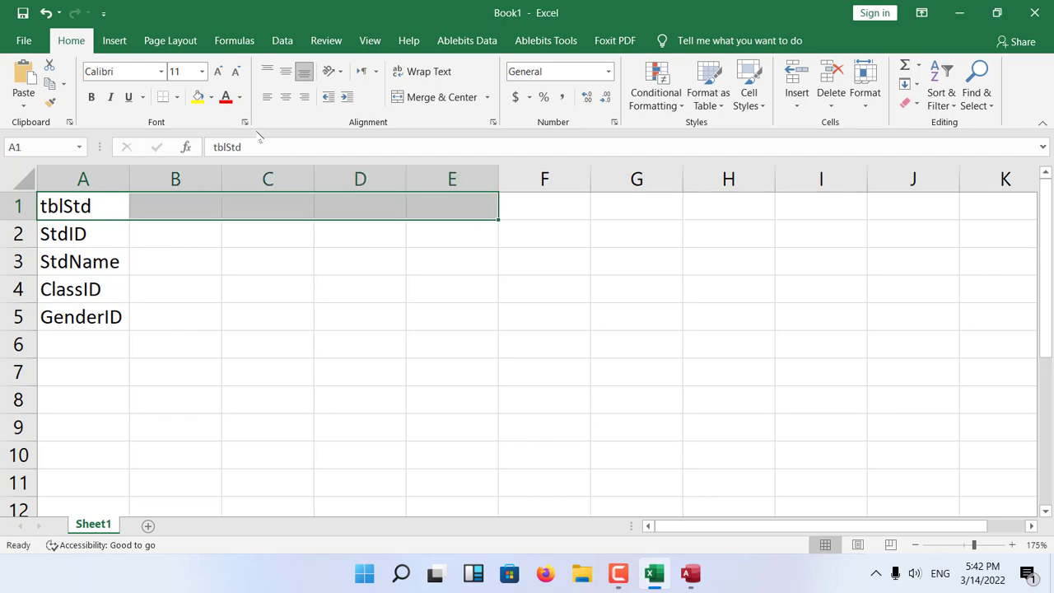
pyautogui.click(226, 96)
pyautogui.click(271, 293)
pyautogui.click(74, 204)
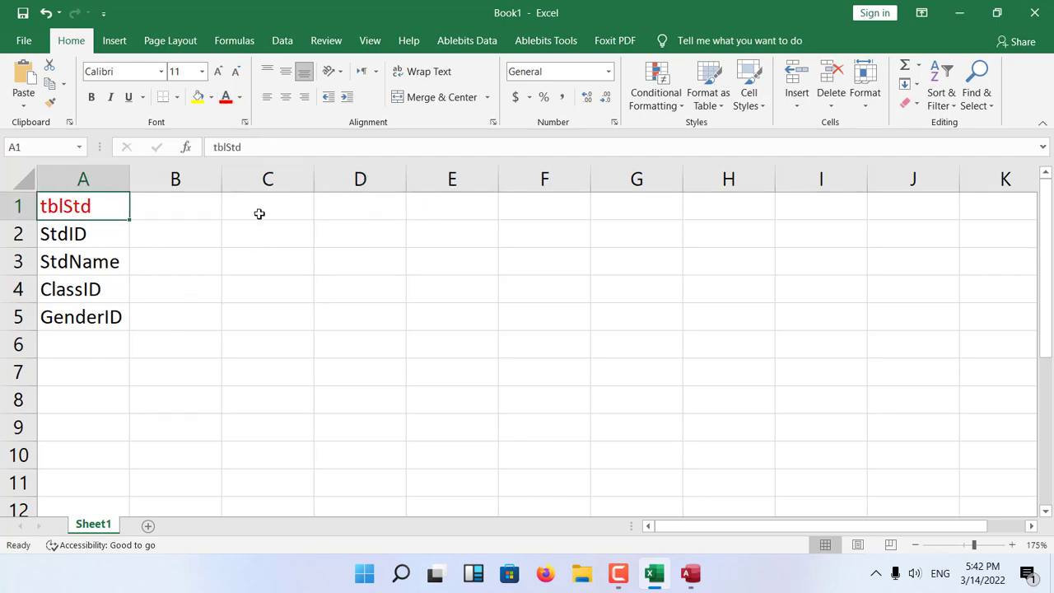
pyautogui.hotkey('ctrl', 'z')
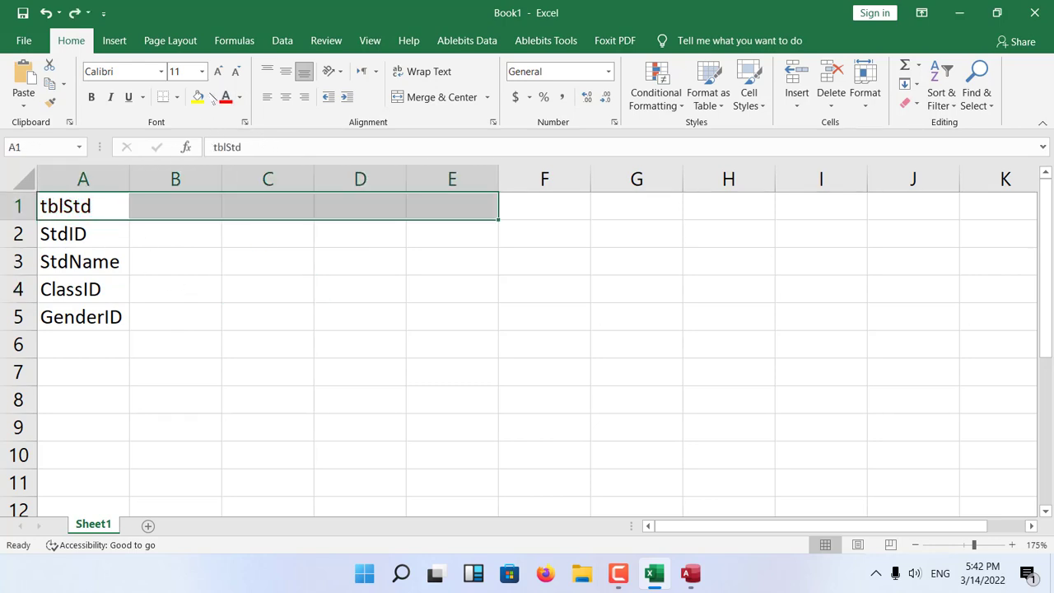
# Fill the heading cells A1:E1 with the medium blue theme color.
pyautogui.click(212, 97)
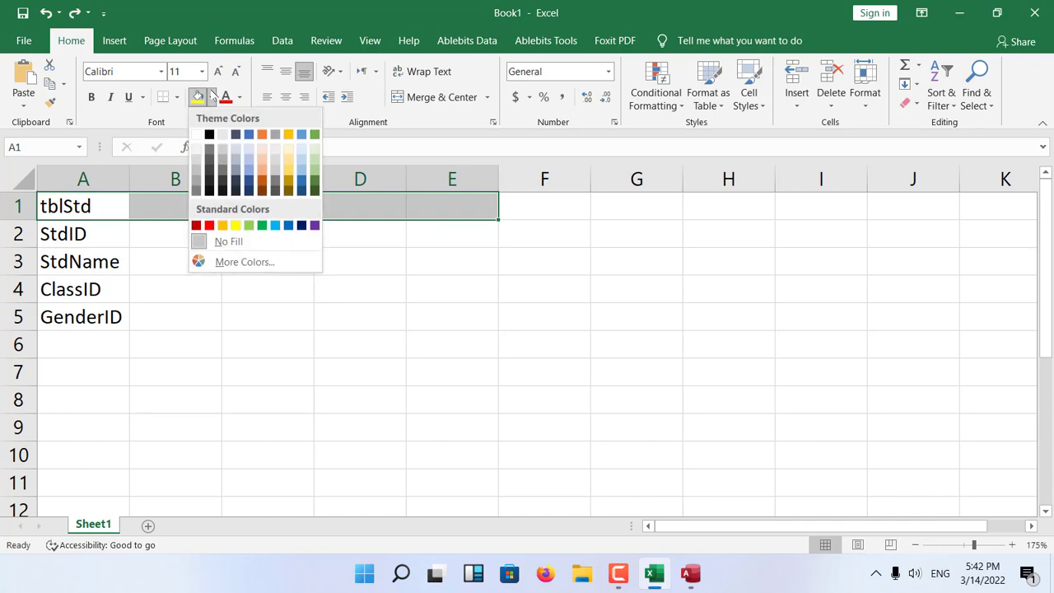
pyautogui.click(250, 135)
pyautogui.click(172, 316)
pyautogui.click(93, 204)
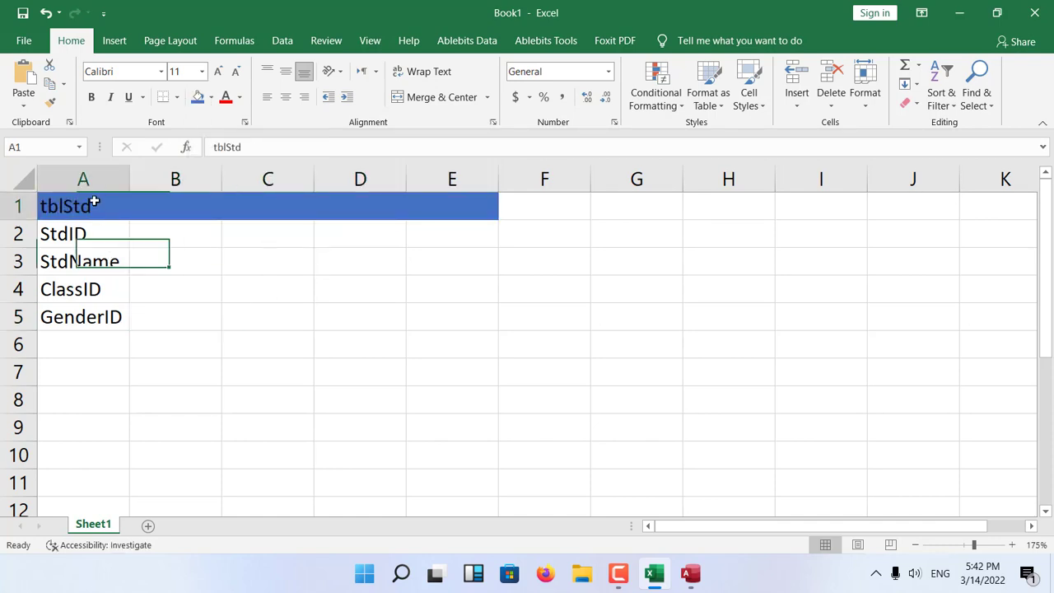
# Review the tblStd field names in cells A2 to A5 one by one, leaving their text unedited.
pyautogui.click(87, 233)
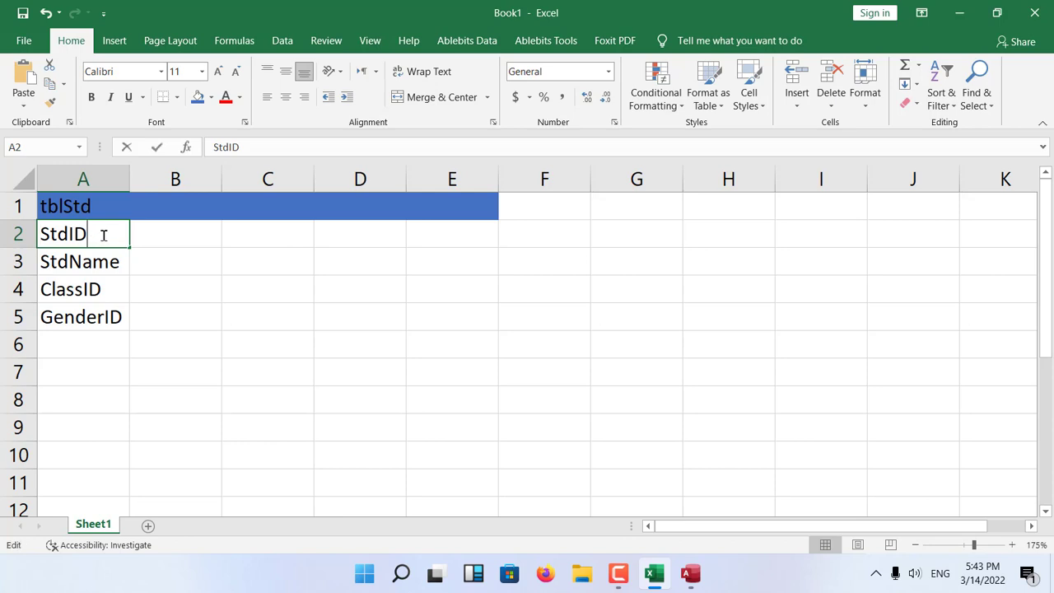
pyautogui.doubleClick(67, 235)
pyautogui.moveTo(93, 234); pyautogui.dragTo(4, 234)
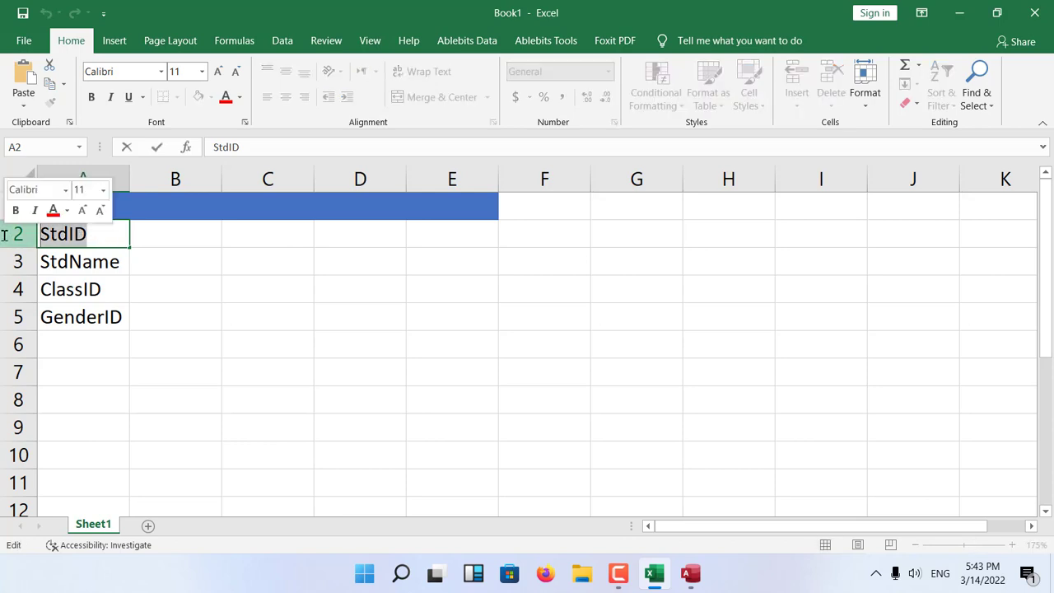
pyautogui.press('Escape')
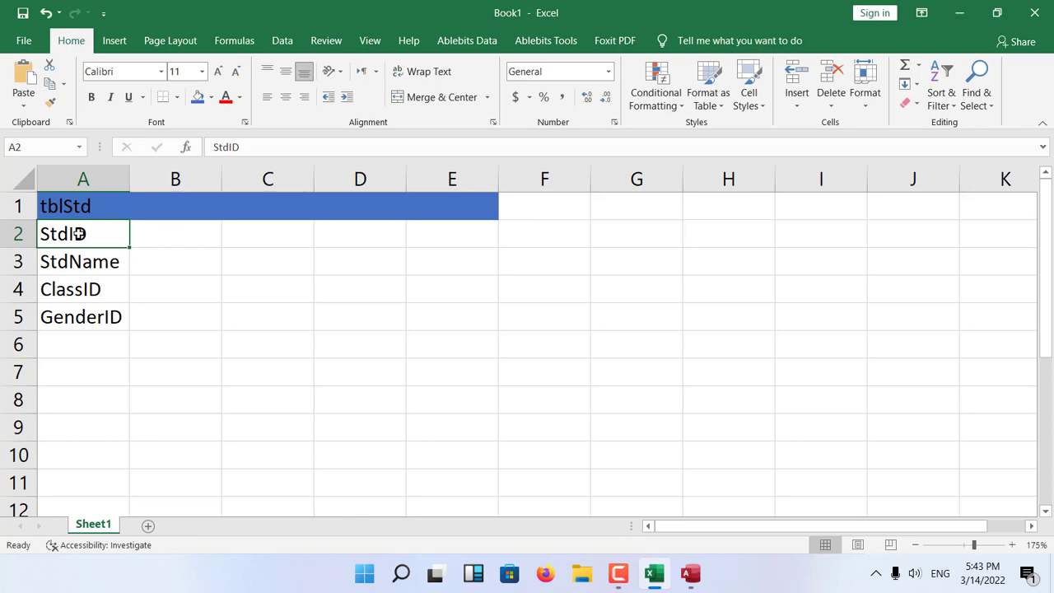
pyautogui.click(82, 261)
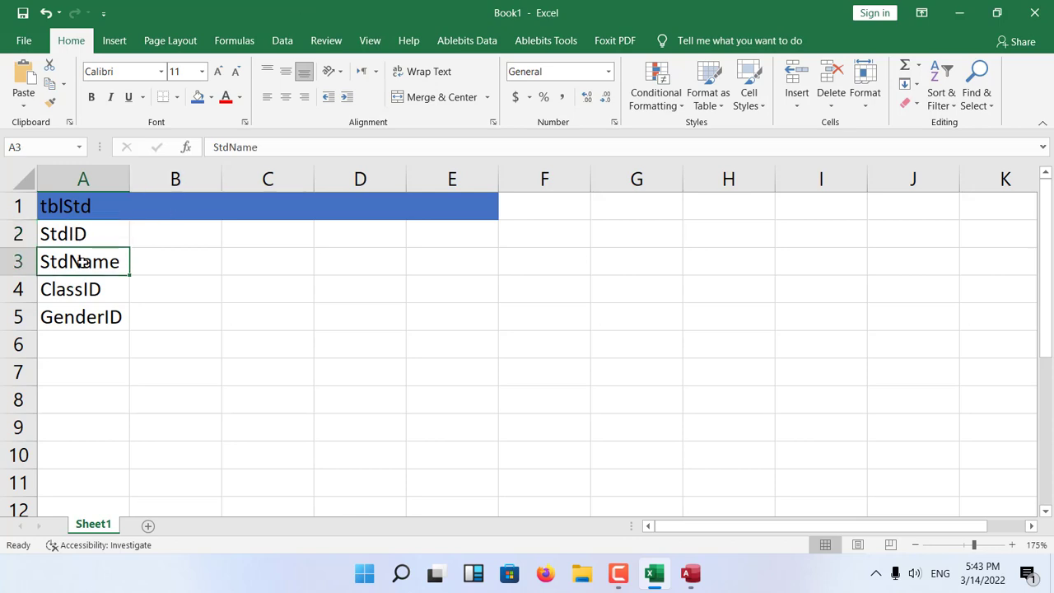
pyautogui.click(75, 290)
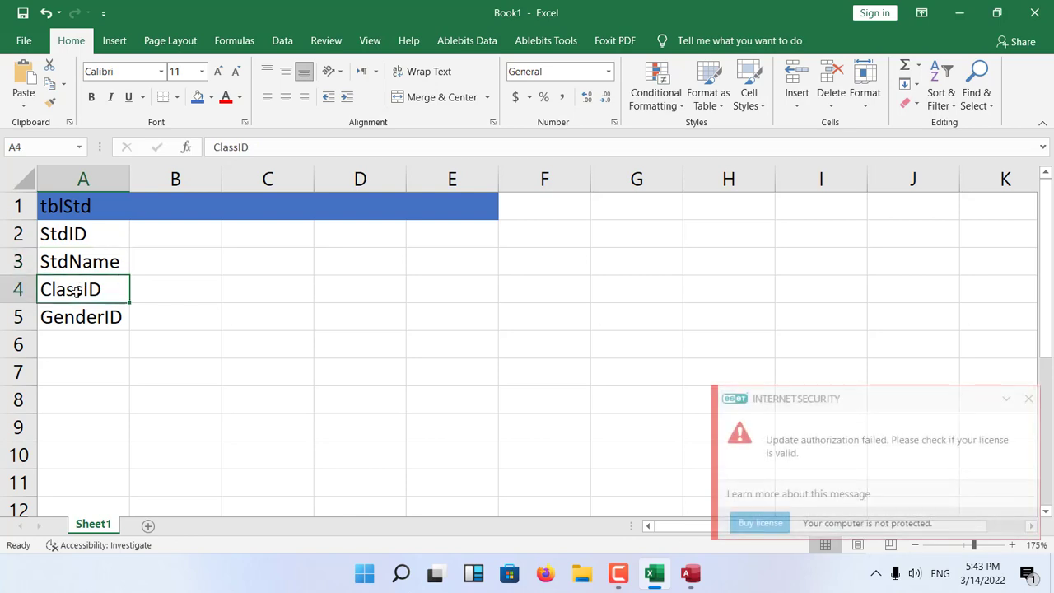
pyautogui.click(74, 320)
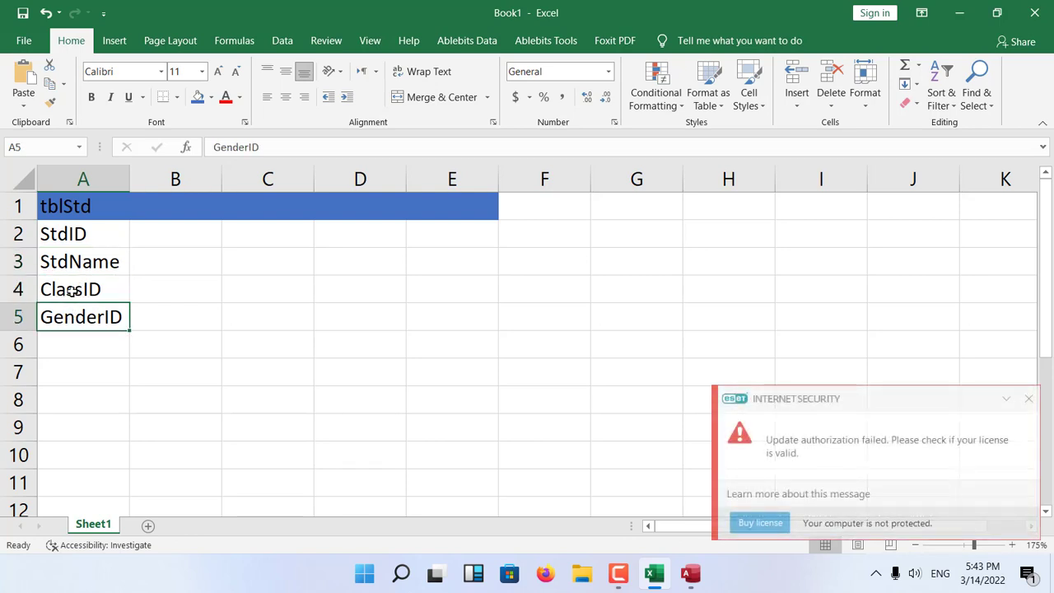
pyautogui.click(72, 289)
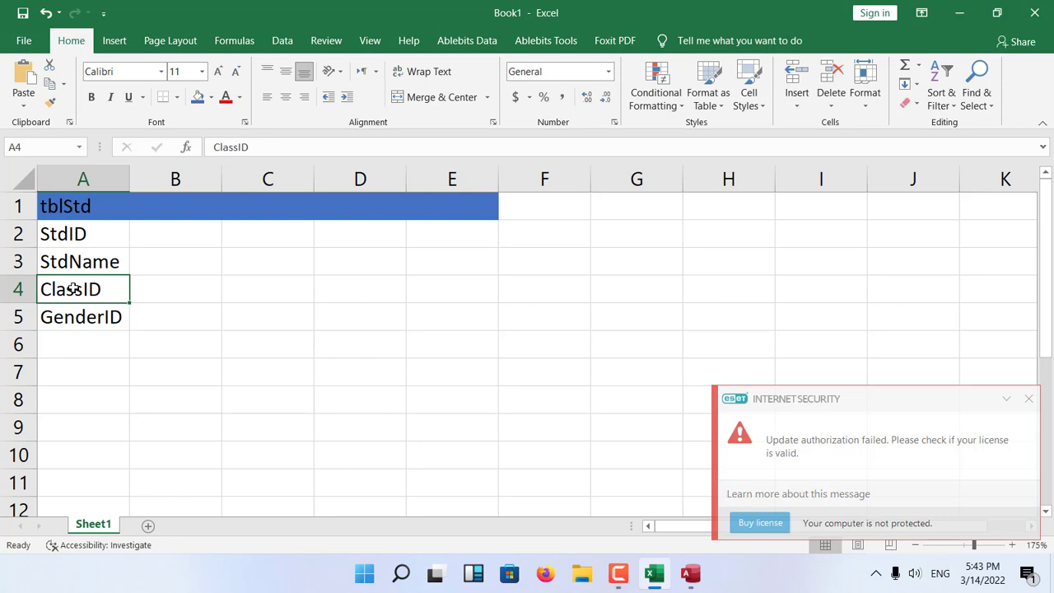
# Enter the table name tblClass in cell B1, beside the tblStd heading.
pyautogui.press('Up')
pyautogui.press('Up')
pyautogui.press('Up')
pyautogui.press('Right')
pyautogui.write('t')
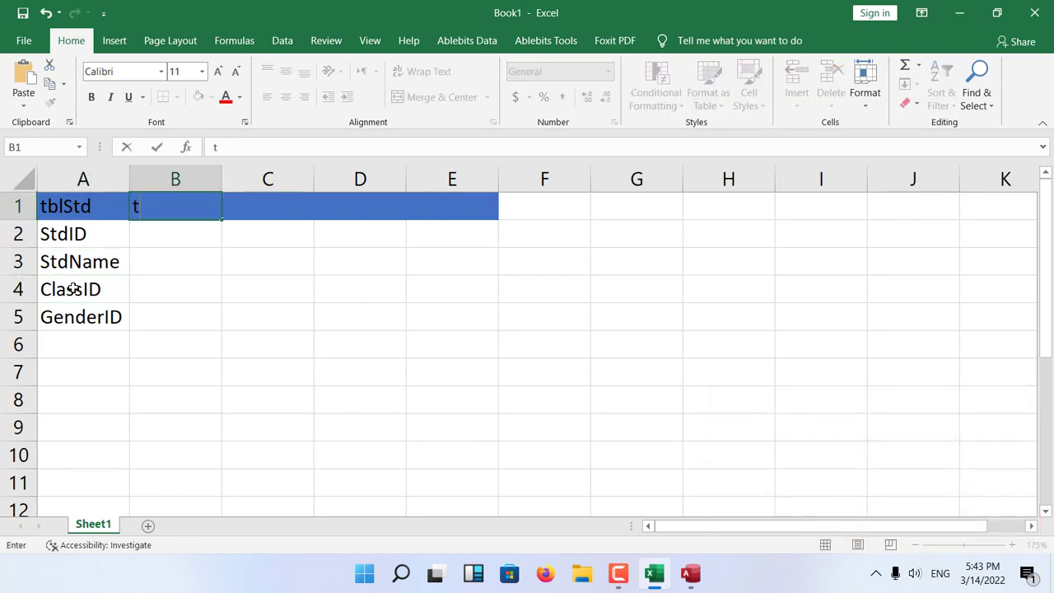
pyautogui.write('blClass')
pyautogui.press('Return')
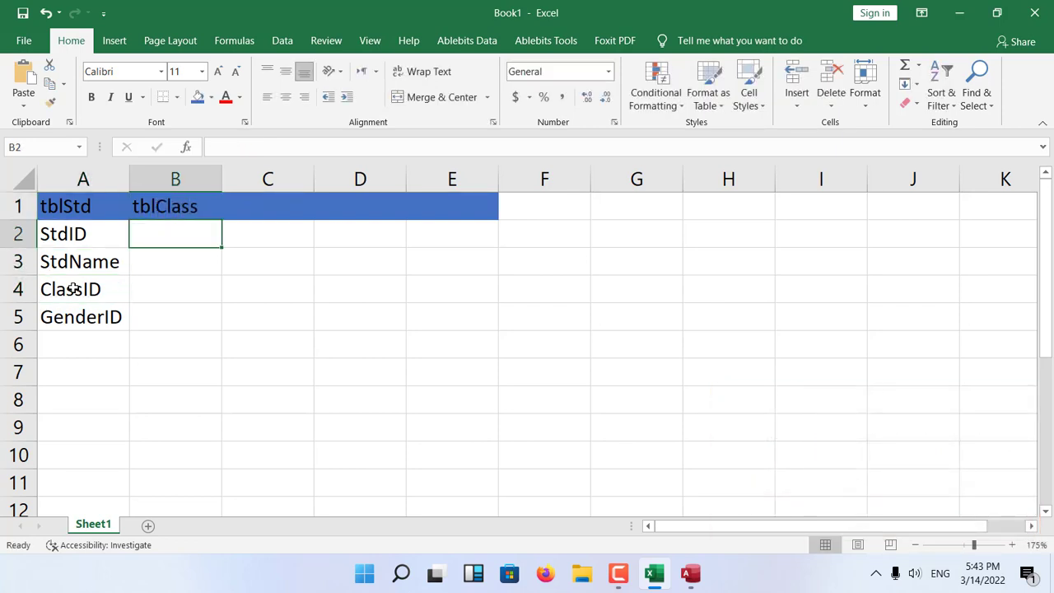
pyautogui.press('Up')
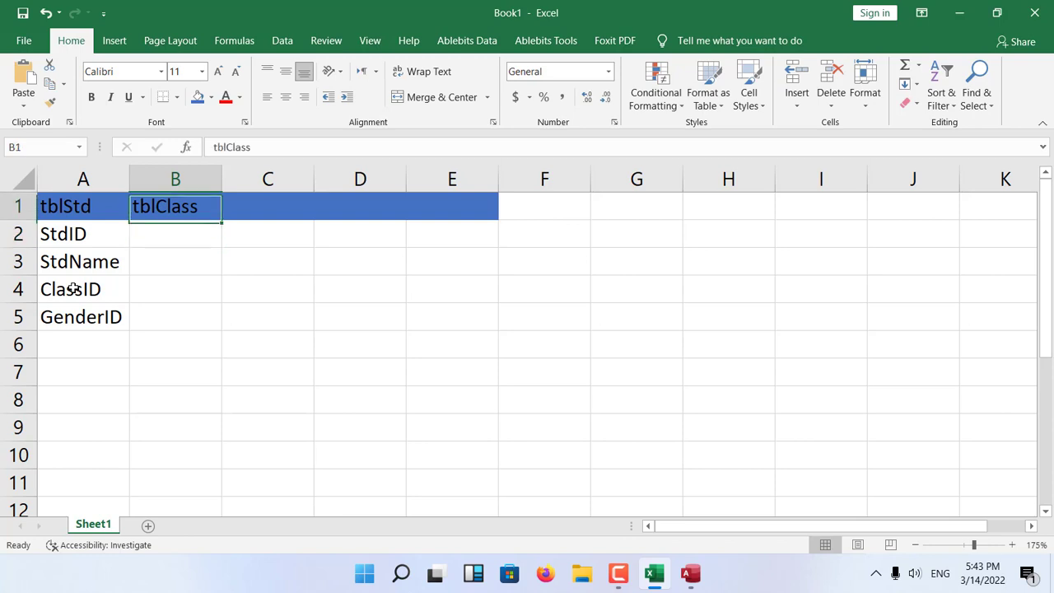
pyautogui.press('Right')
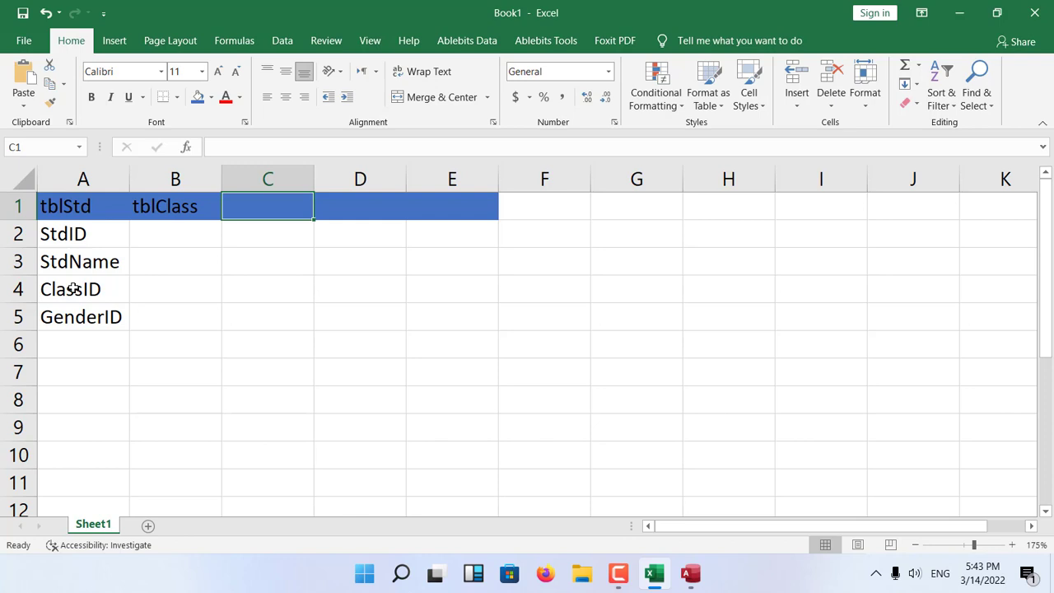
# Enter the table name tblGen in cell C1, beside the tblClass heading.
pyautogui.write('tblGen')
pyautogui.press('Return')
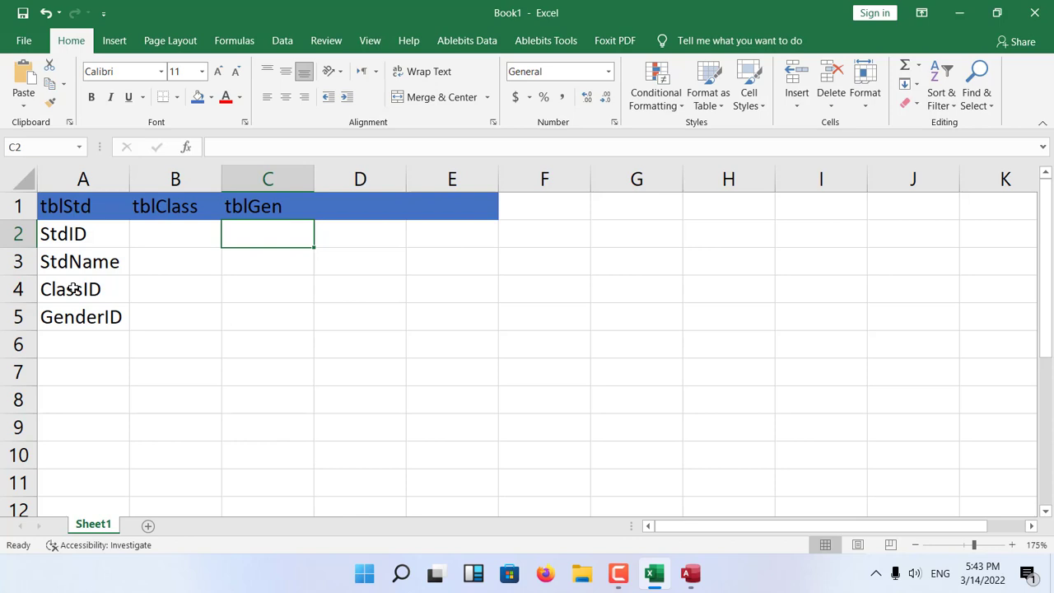
pyautogui.press('Left')
pyautogui.write('St')
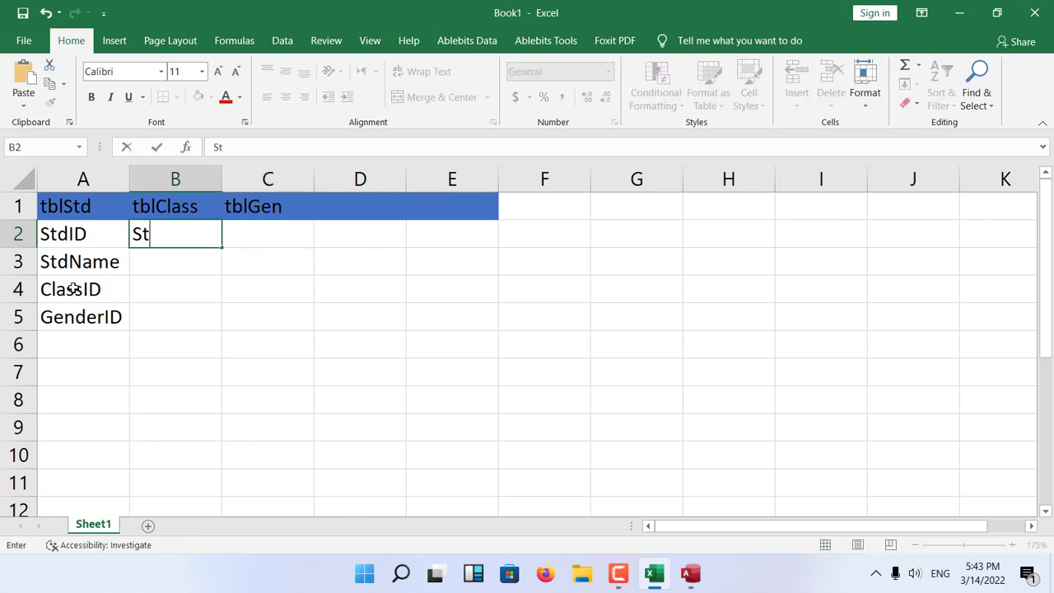
pyautogui.press('BackSpace')
pyautogui.press('BackSpace')
pyautogui.write('Class')
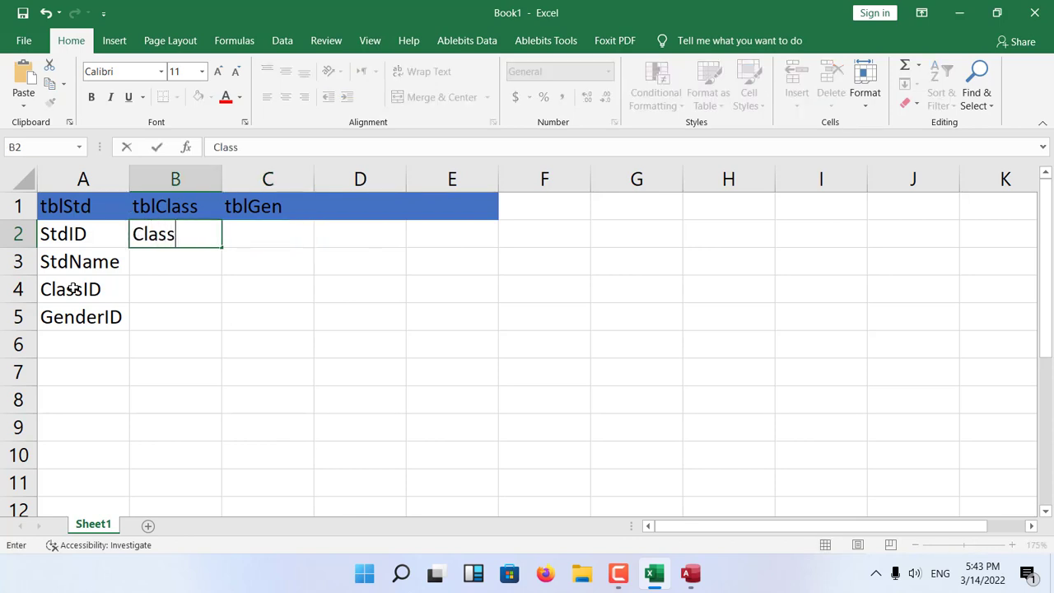
pyautogui.press('Escape')
# Copy the ClassID field name from cell A4 into cell B2 under the tblClass heading.
pyautogui.click(72, 289)
pyautogui.hotkey('ctrl', 'c')
pyautogui.press('Right')
pyautogui.press('Up')
pyautogui.press('Up')
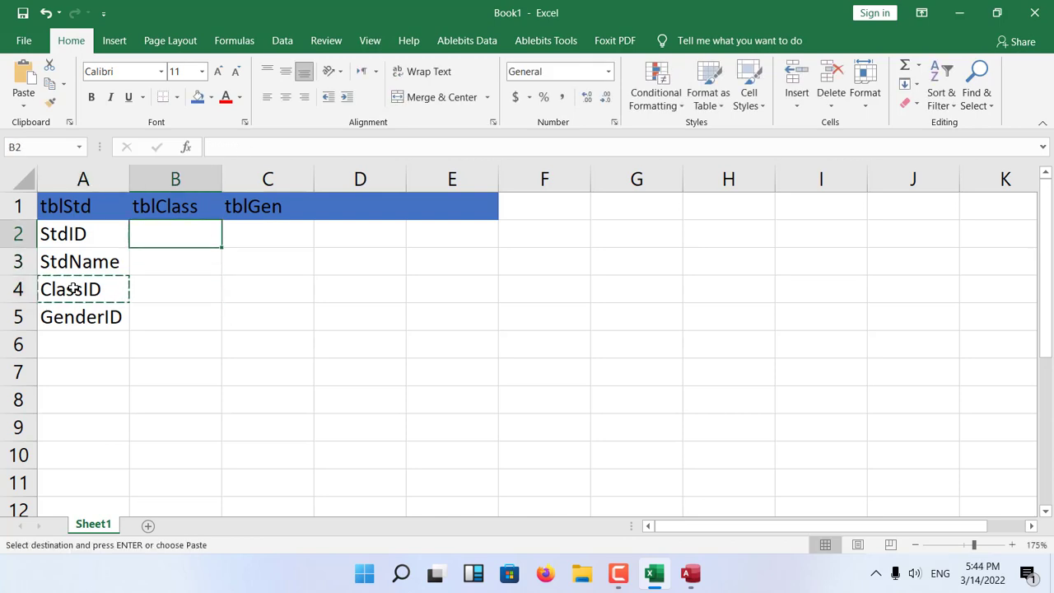
pyautogui.hotkey('ctrl', 'v')
# Copy the GenderID field name from cell A5 into cell C2 under the tblGen heading.
pyautogui.press('Down')
pyautogui.press('Down')
pyautogui.press('Down')
pyautogui.press('Left')
pyautogui.hotkey('ctrl', 'c')
pyautogui.press('Right')
pyautogui.press('Right')
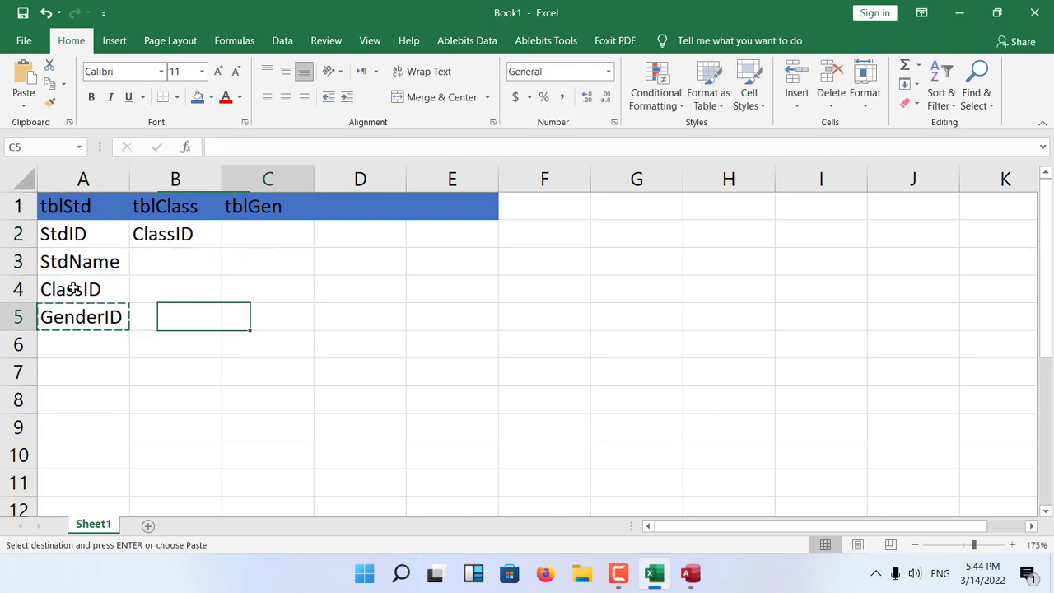
pyautogui.press('Up')
pyautogui.press('Up')
pyautogui.press('Up')
pyautogui.hotkey('ctrl', 'v')
pyautogui.press('Down')
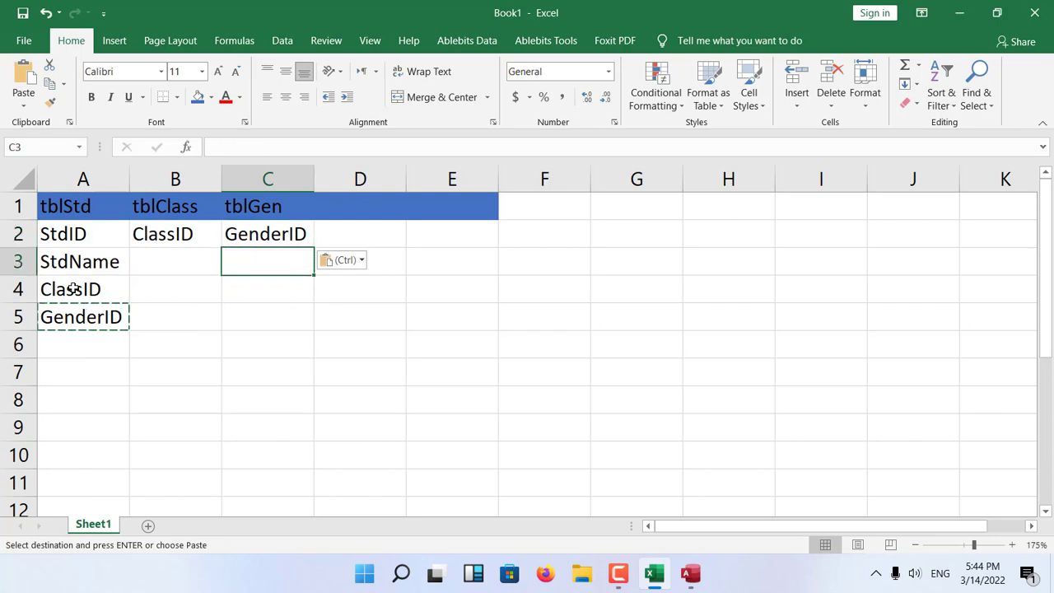
pyautogui.press('Left')
pyautogui.click(276, 234)
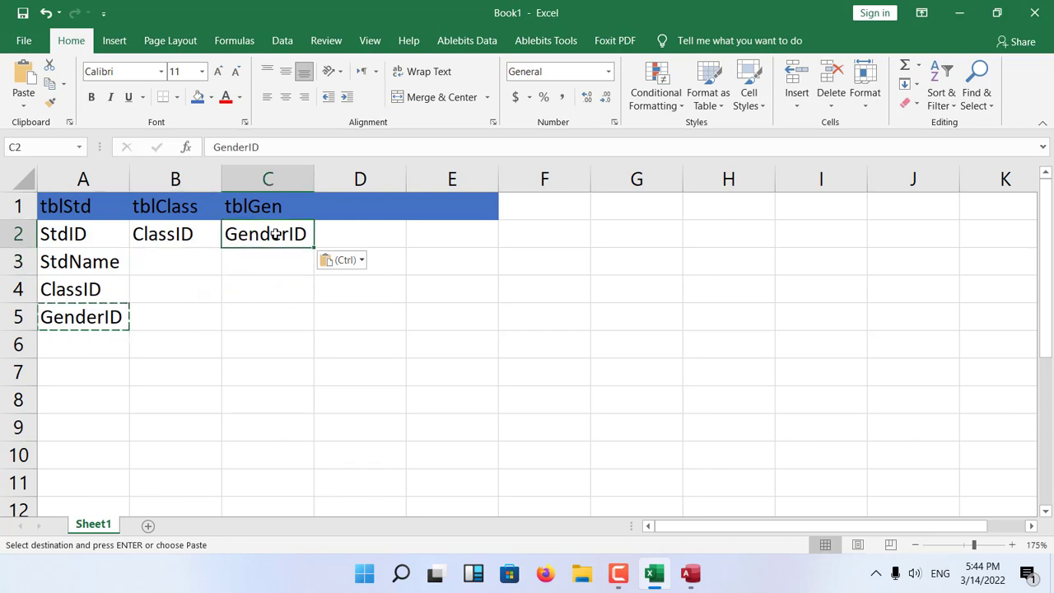
pyautogui.moveTo(275, 234); pyautogui.dragTo(172, 308)
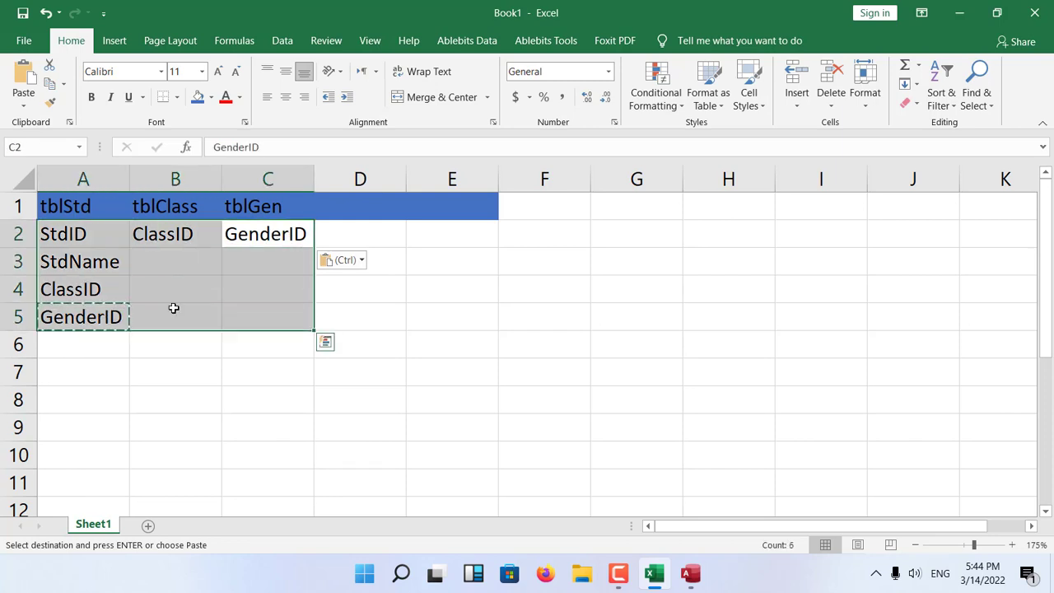
pyautogui.click(172, 310)
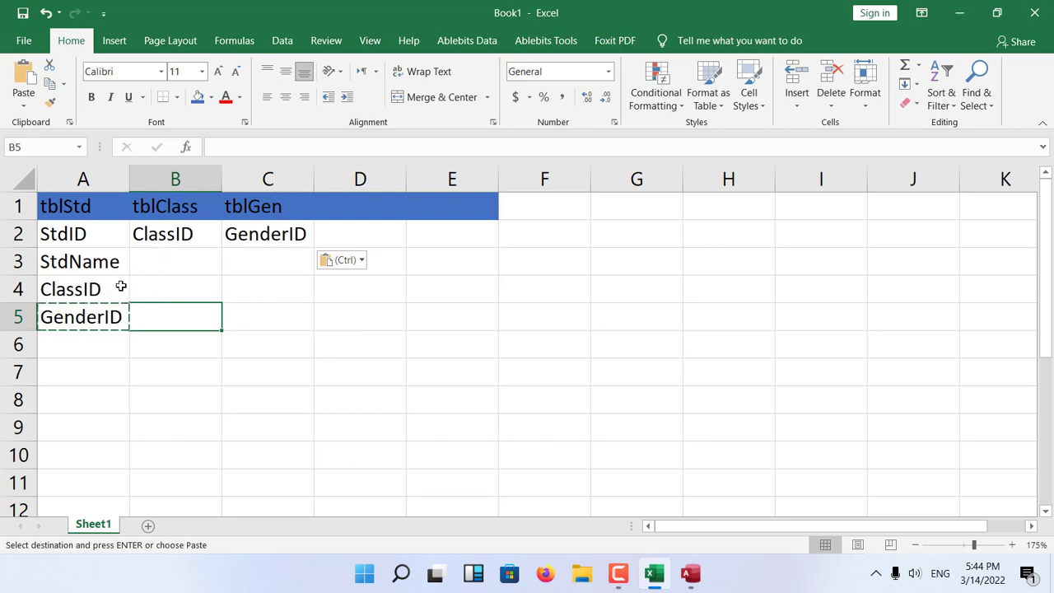
# Add the fields ClassName in cell B3 and Gender in cell C3, and autofit the width of column B.
pyautogui.click(197, 270)
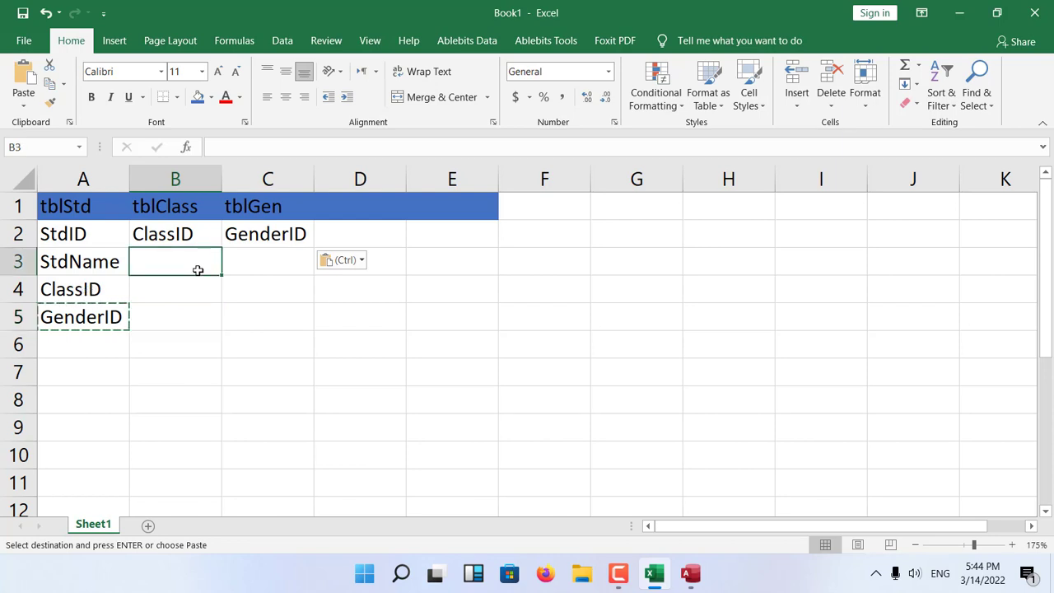
pyautogui.write('ClassName')
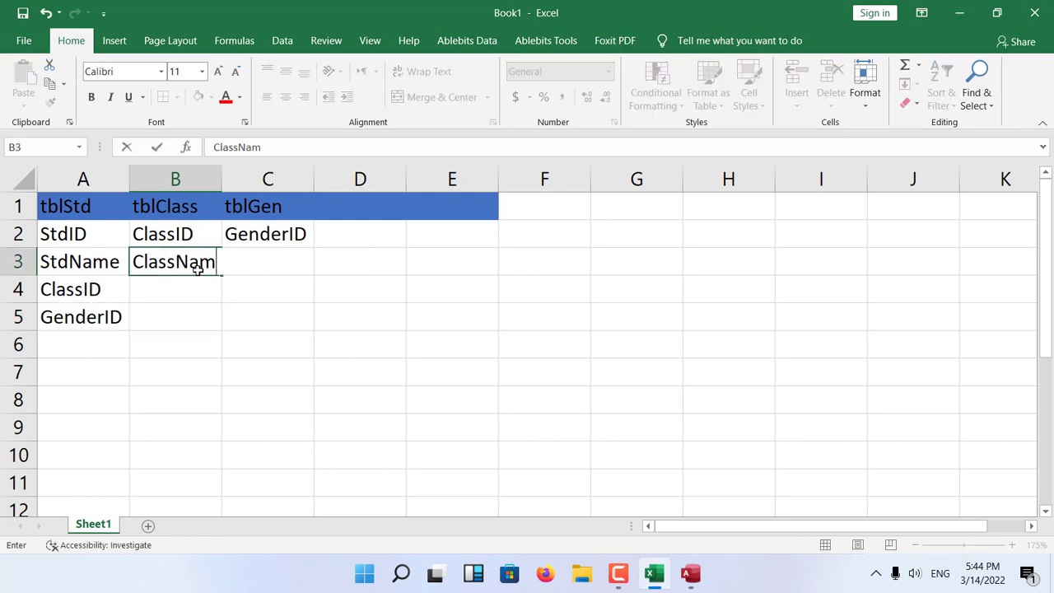
pyautogui.press('Tab')
pyautogui.write('Gender')
pyautogui.press('Delete')
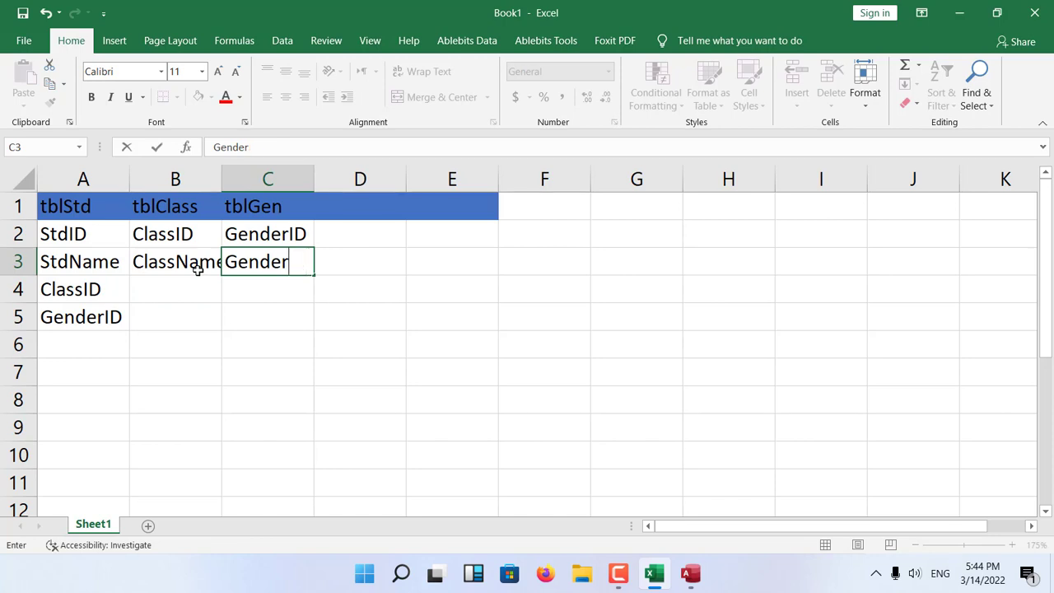
pyautogui.press('Return')
pyautogui.click(283, 325)
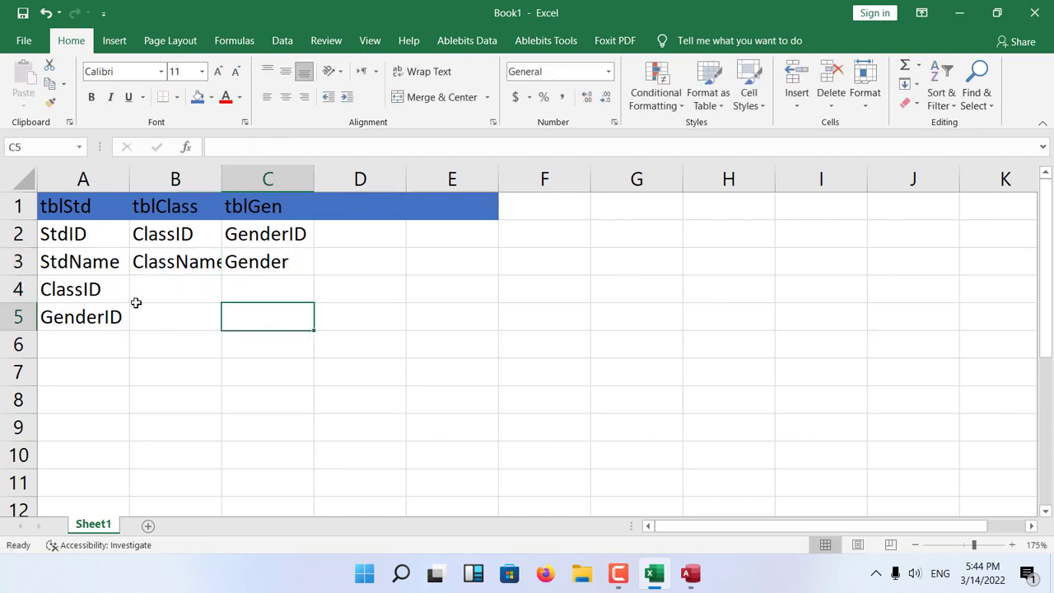
pyautogui.doubleClick(223, 179)
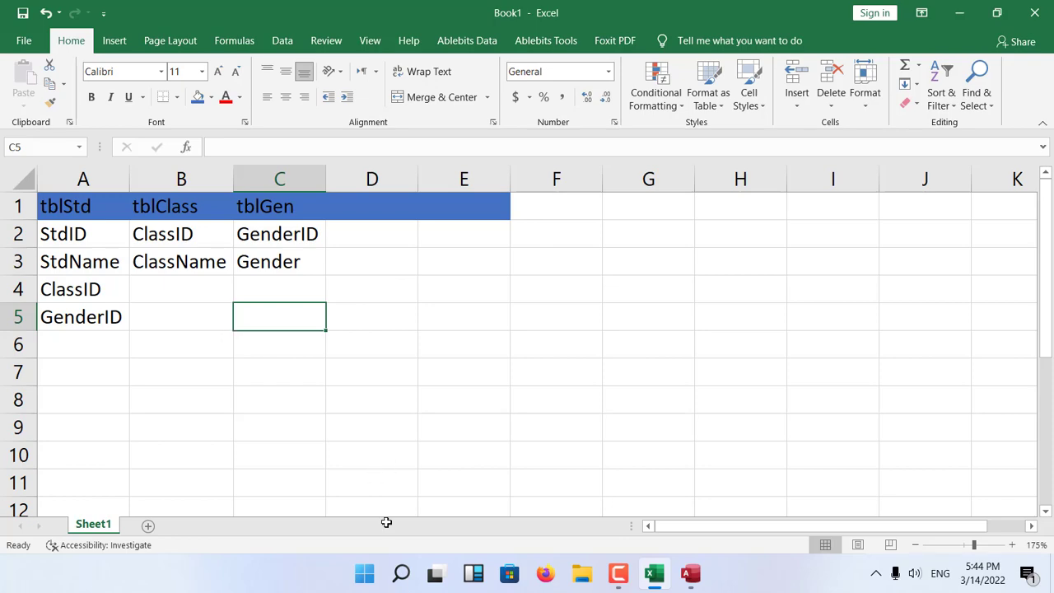
# Close the open EducationFUN database and start Microsoft Access afresh.
pyautogui.click(692, 577)
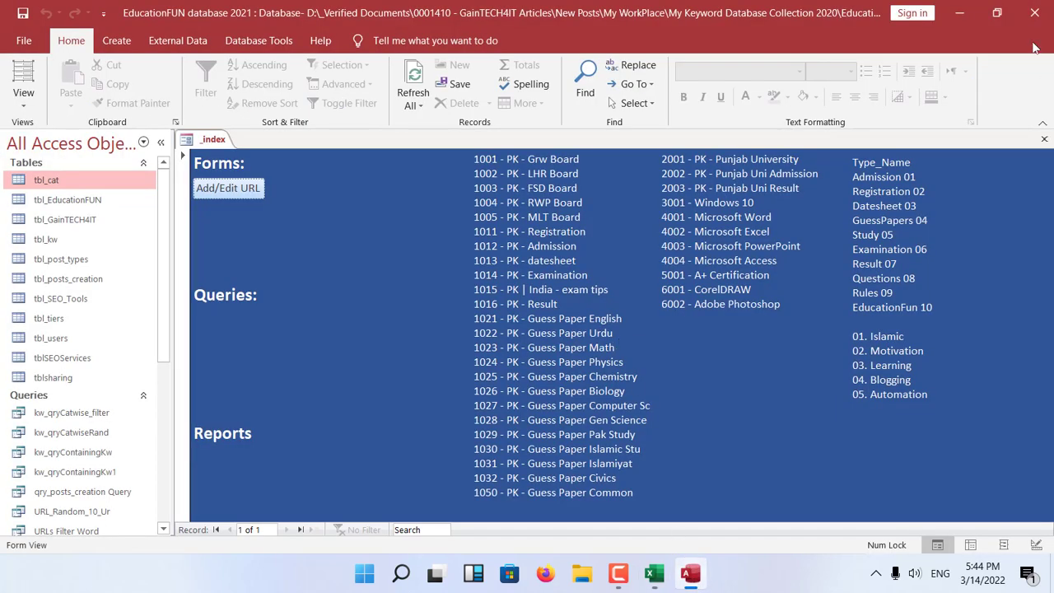
pyautogui.click(1034, 13)
pyautogui.click(382, 574)
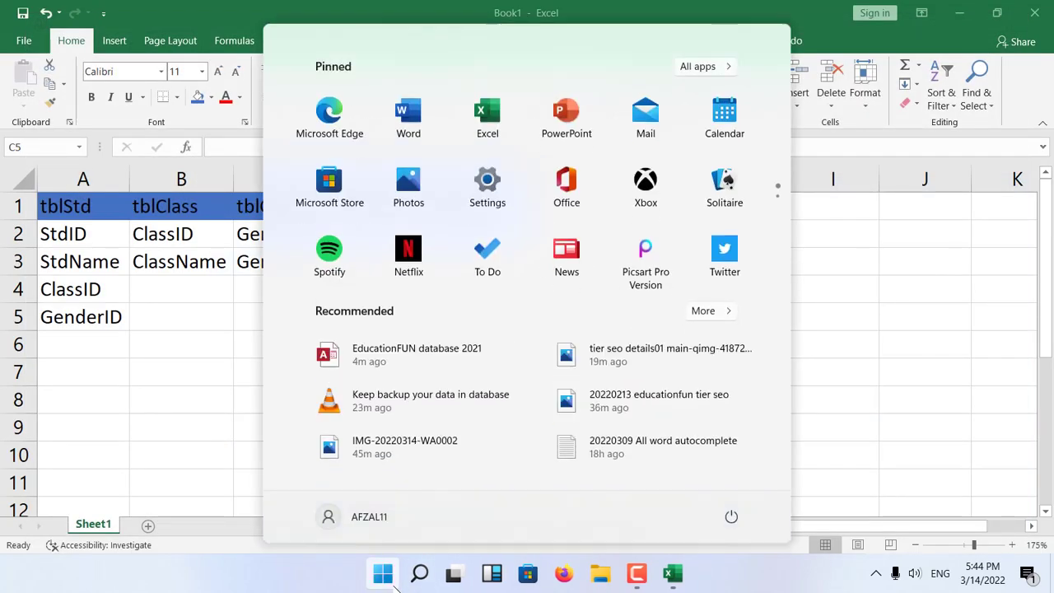
pyautogui.write('msacce')
pyautogui.press('Return')
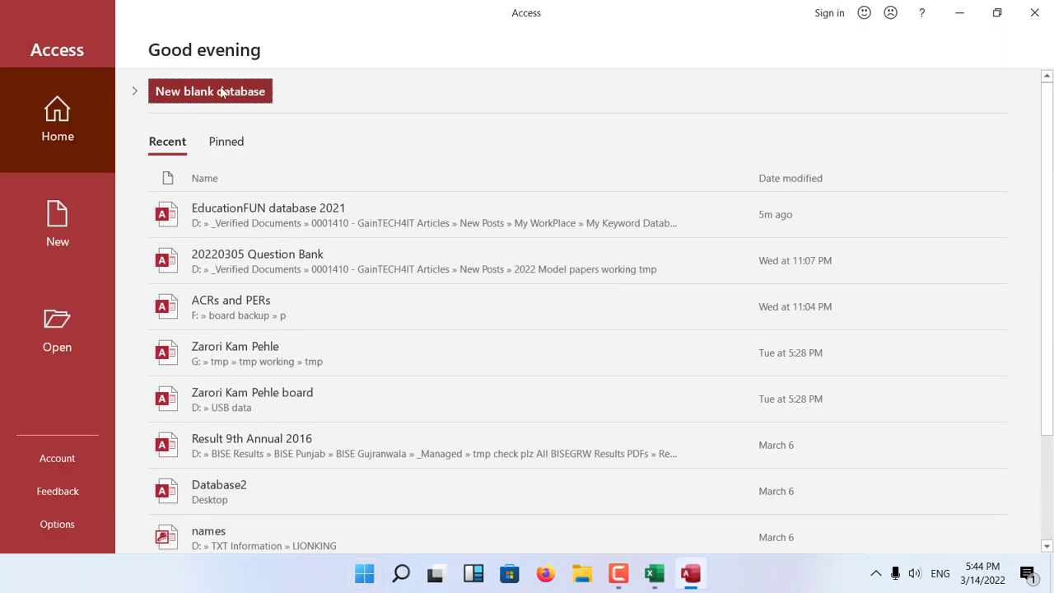
# Create a new blank database named test on the Desktop.
pyautogui.click(221, 93)
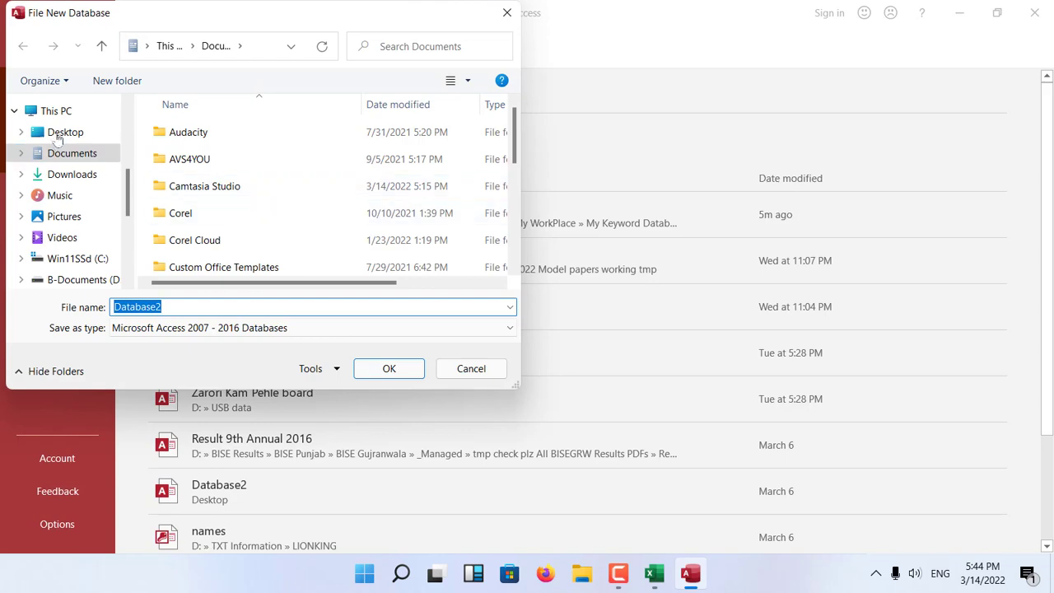
pyautogui.click(58, 136)
pyautogui.write('test')
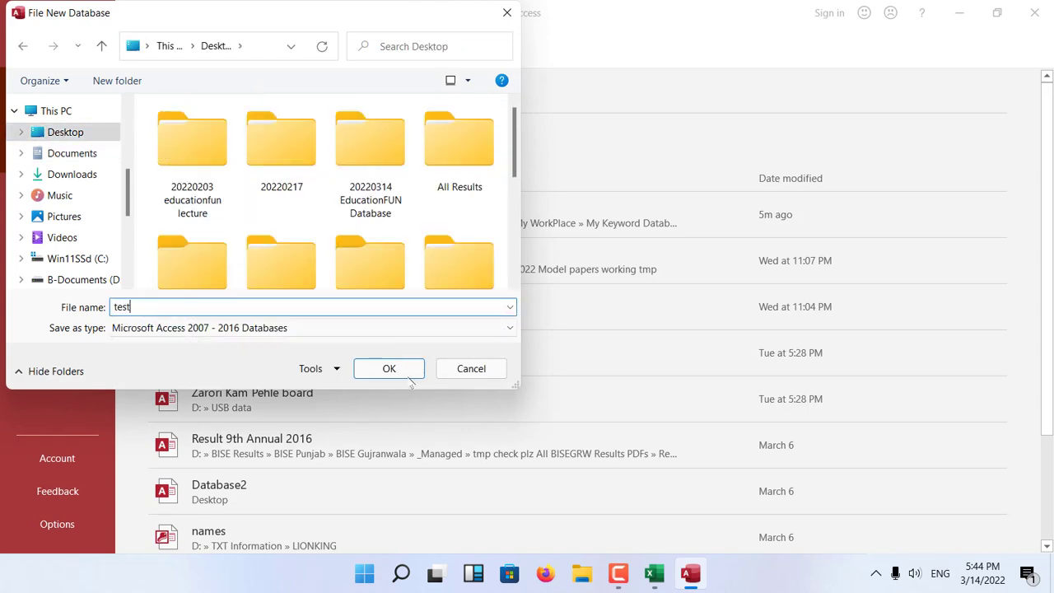
pyautogui.click(409, 378)
pyautogui.click(390, 367)
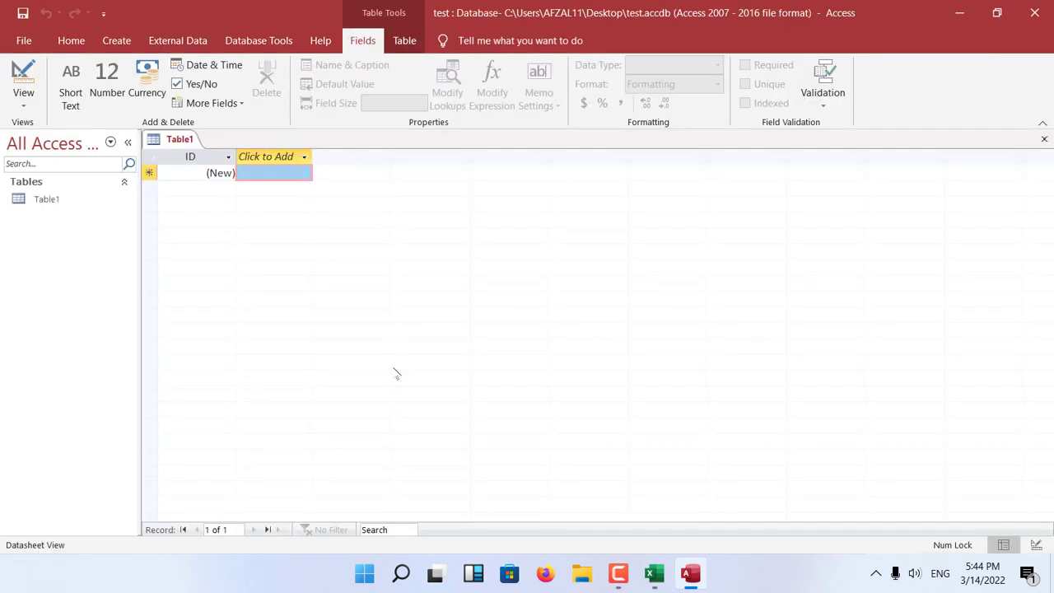
# Open Table1 in Design view, saving it under the planned table name tblStd.
pyautogui.click(24, 83)
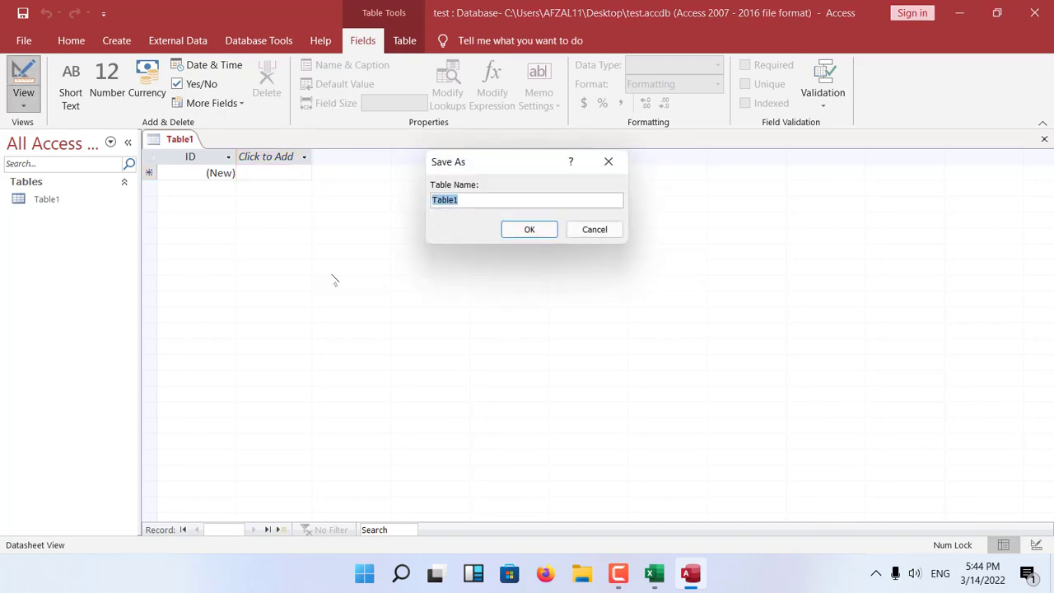
pyautogui.click(655, 573)
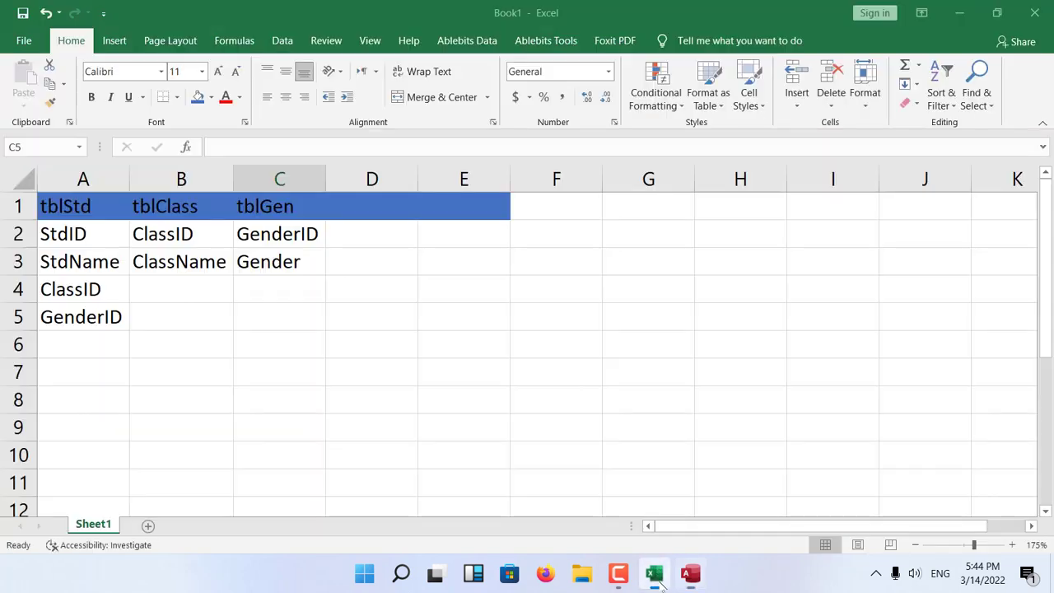
pyautogui.click(281, 315)
pyautogui.click(655, 573)
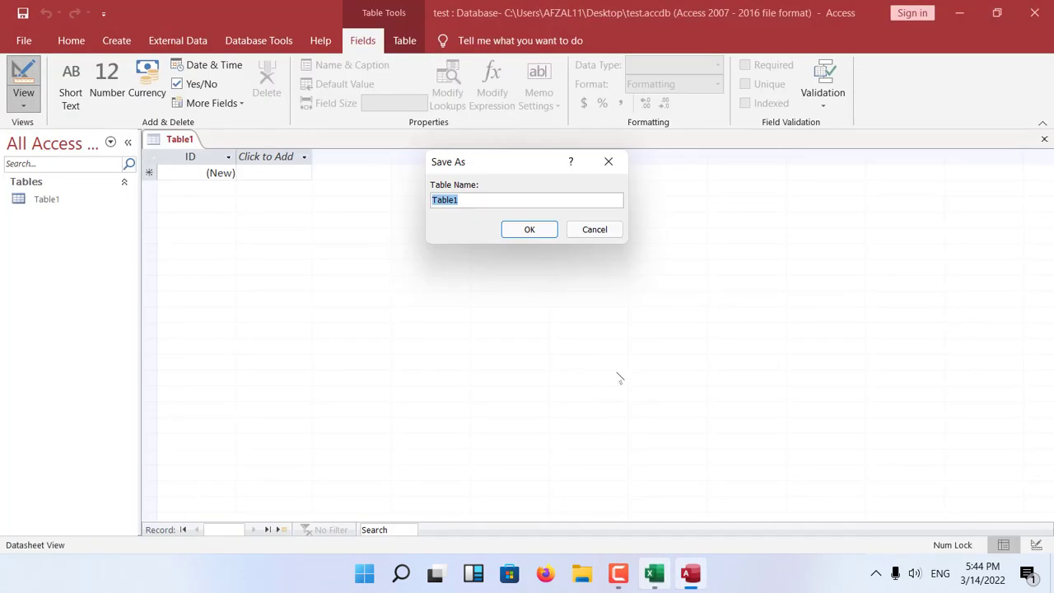
pyautogui.write('tblStd')
pyautogui.press('Return')
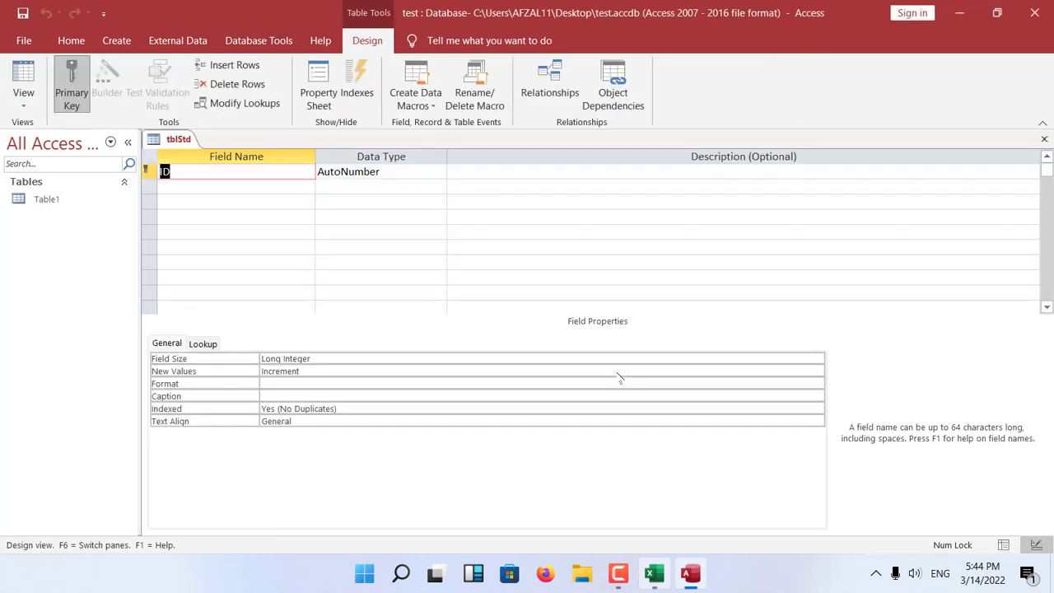
# Copy the tblStd field names in cells A2:A5 of the Excel sheet and return to the Access table design.
pyautogui.click(655, 574)
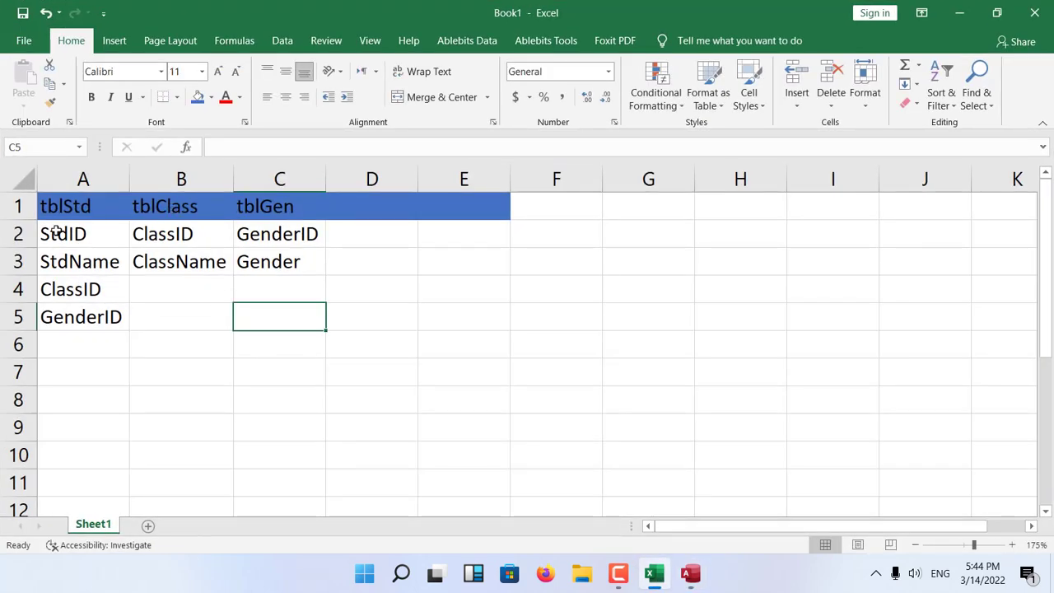
pyautogui.click(50, 235)
pyautogui.moveTo(77, 233); pyautogui.dragTo(84, 316)
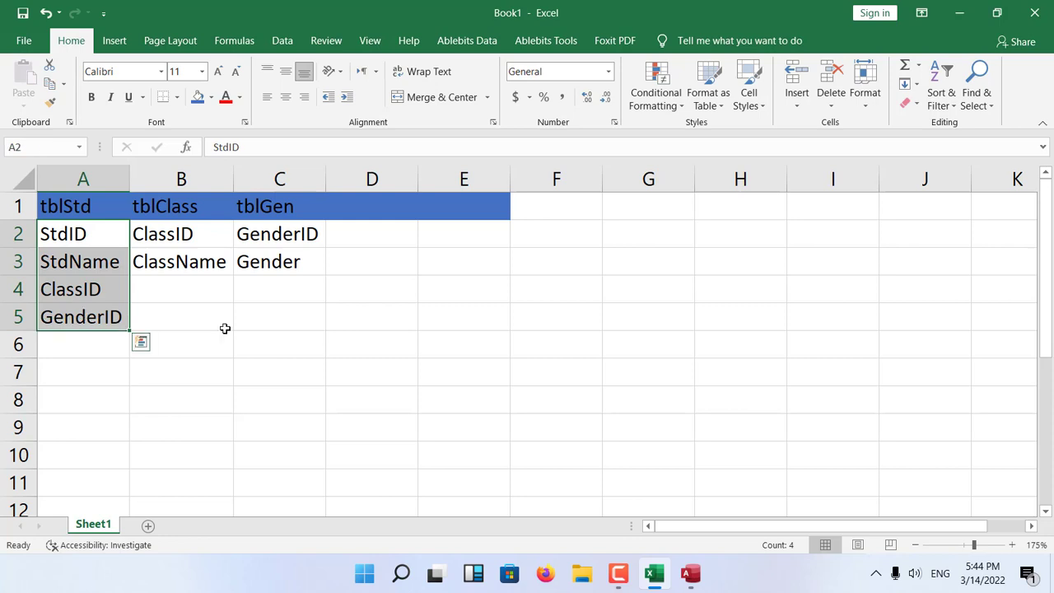
pyautogui.hotkey('ctrl', 'c')
pyautogui.click(690, 573)
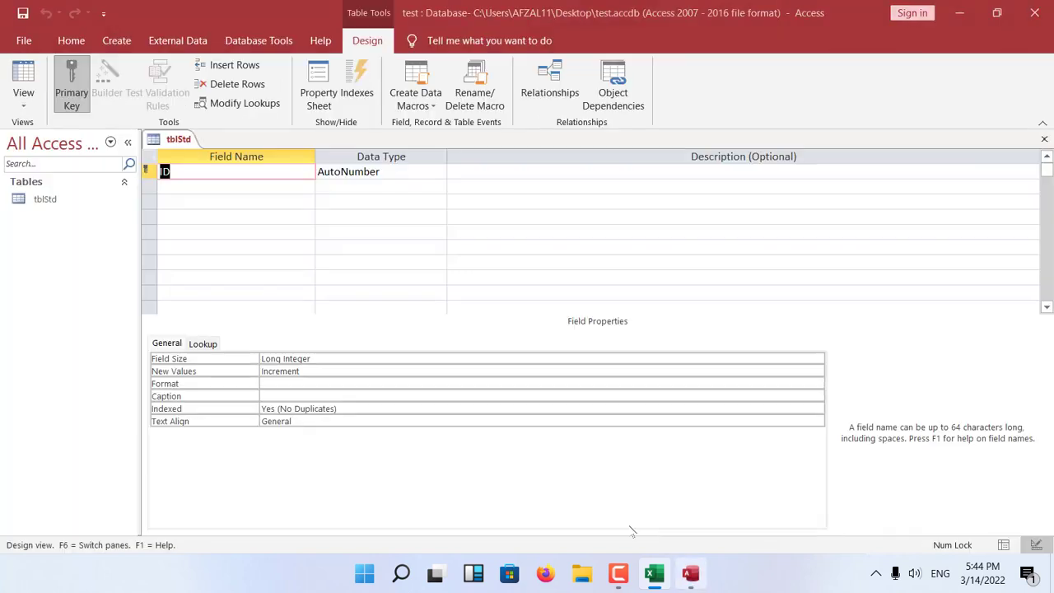
# Rename the ID field of tblStd as StdID and add a StdName field below it.
pyautogui.click(223, 186)
pyautogui.press('Up')
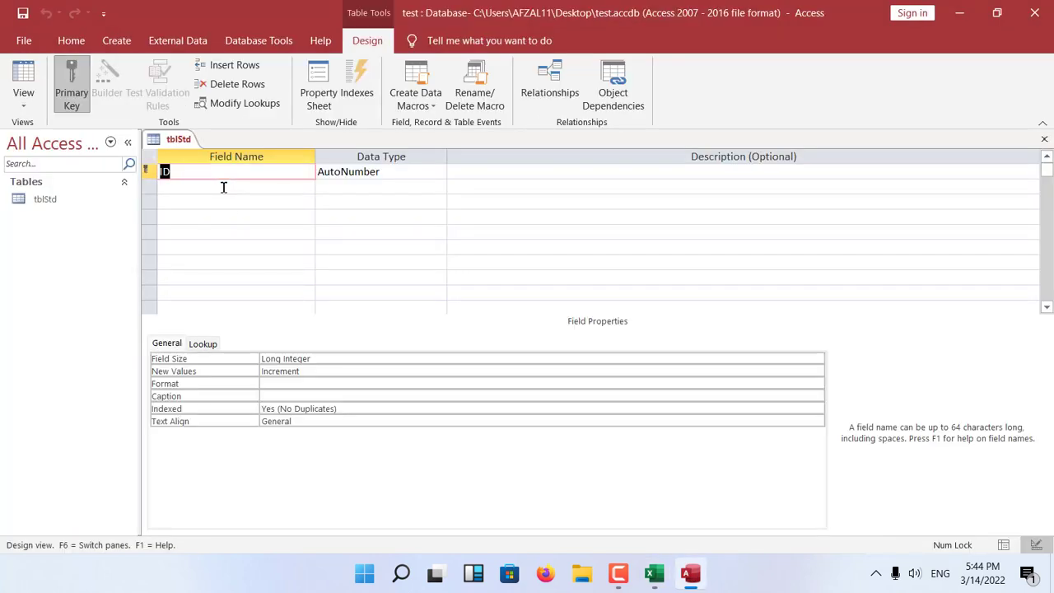
pyautogui.write('Std')
pyautogui.click(223, 187)
pyautogui.write('Stde')
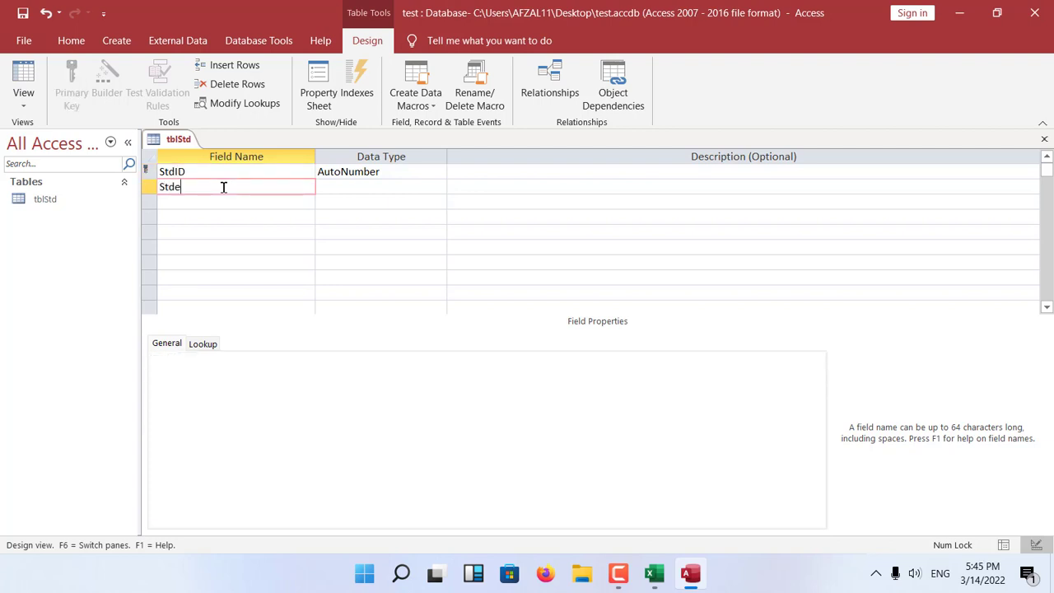
pyautogui.write('Name')
pyautogui.press('Down')
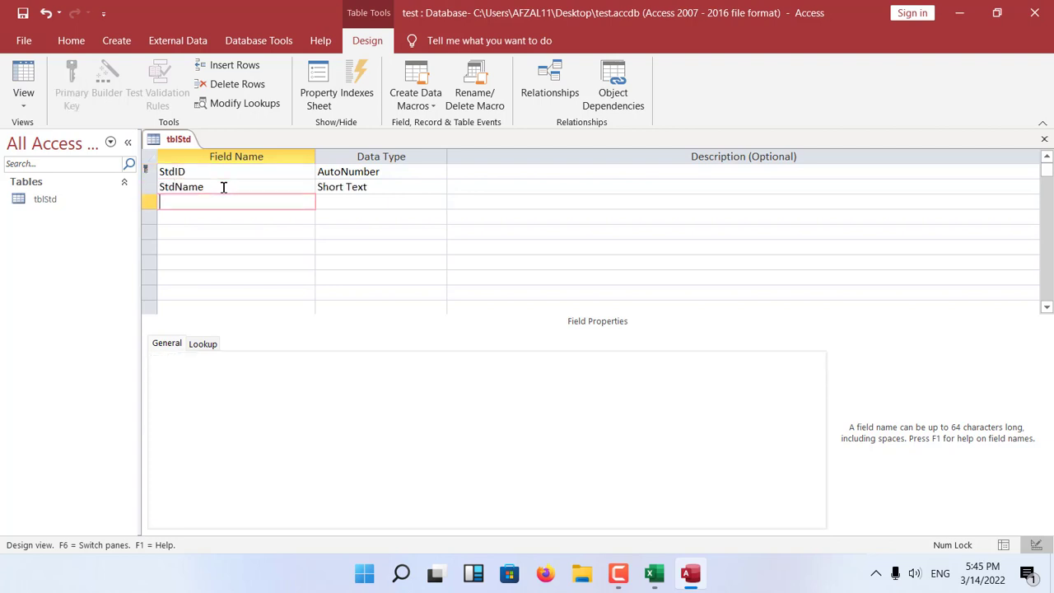
# Add the fields ClassID and GenderID below StdName in the tblStd design.
pyautogui.write('ClassID')
pyautogui.press('Down')
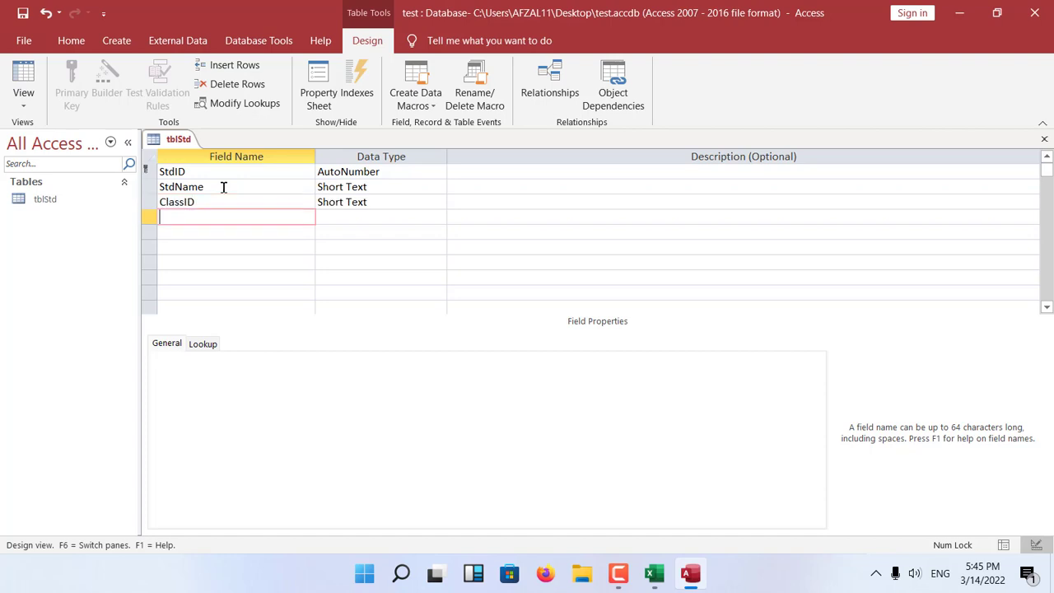
pyautogui.write('GenderID')
pyautogui.press('Tab')
pyautogui.click(214, 197)
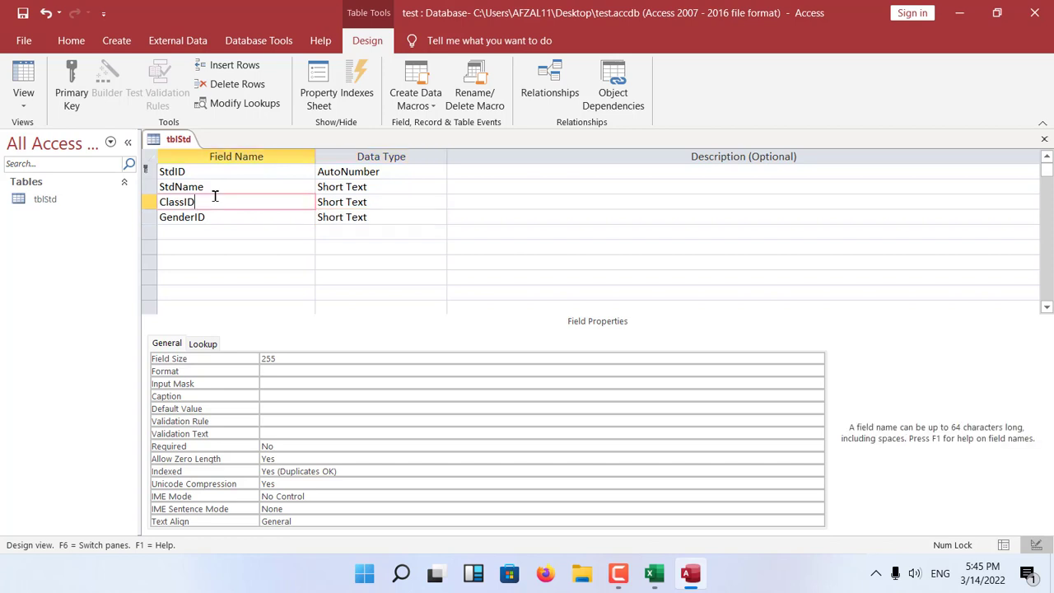
# Change the data type of the StdID field to Number.
pyautogui.click(395, 172)
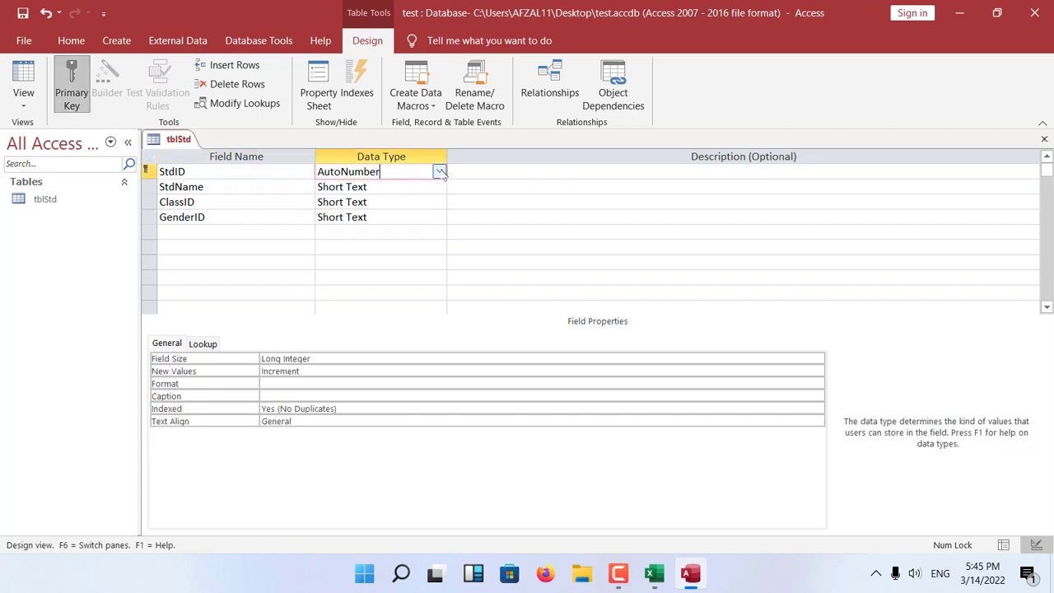
pyautogui.click(440, 171)
pyautogui.click(362, 217)
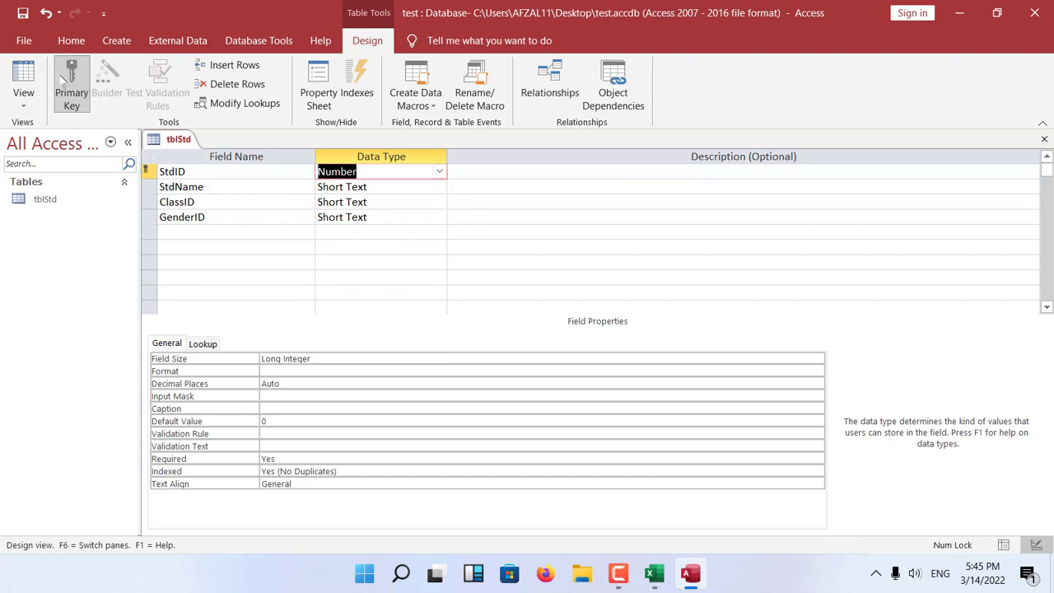
pyautogui.click(228, 188)
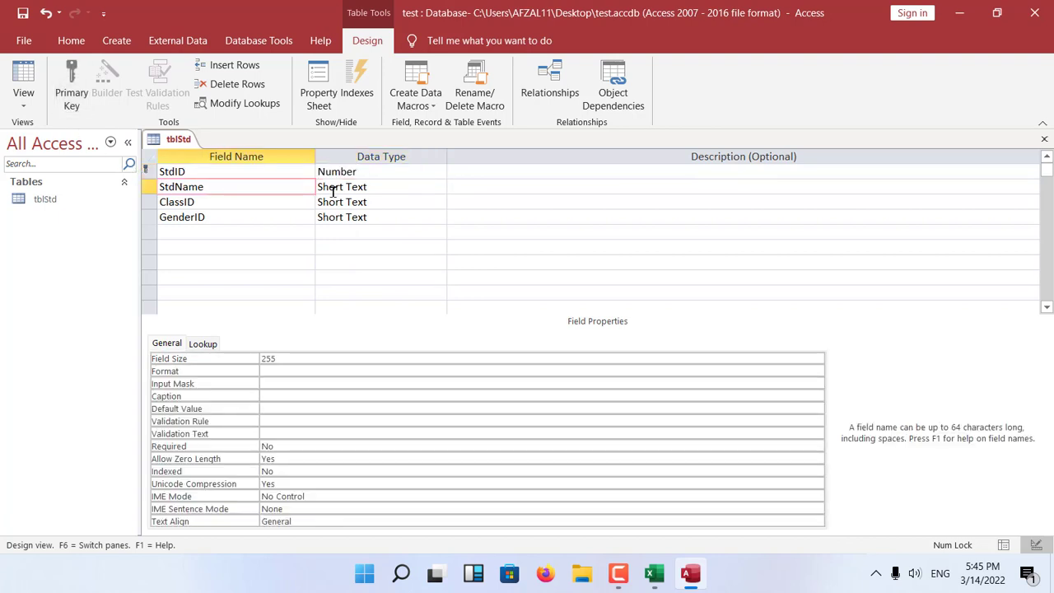
# Check the StdName, ClassID and GenderID fields, then save and close the tblStd design.
pyautogui.click(215, 206)
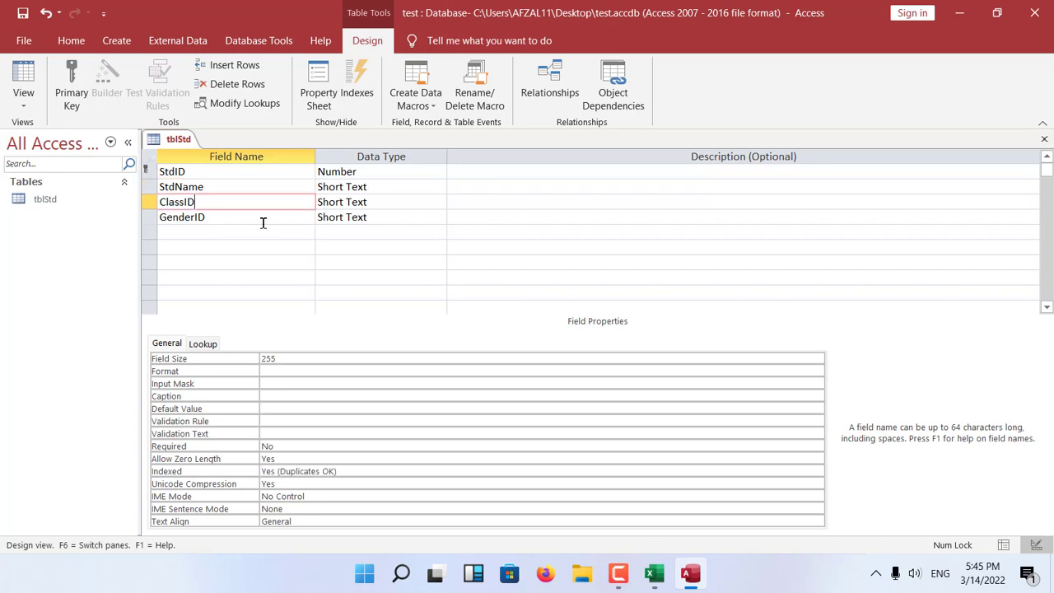
pyautogui.click(302, 223)
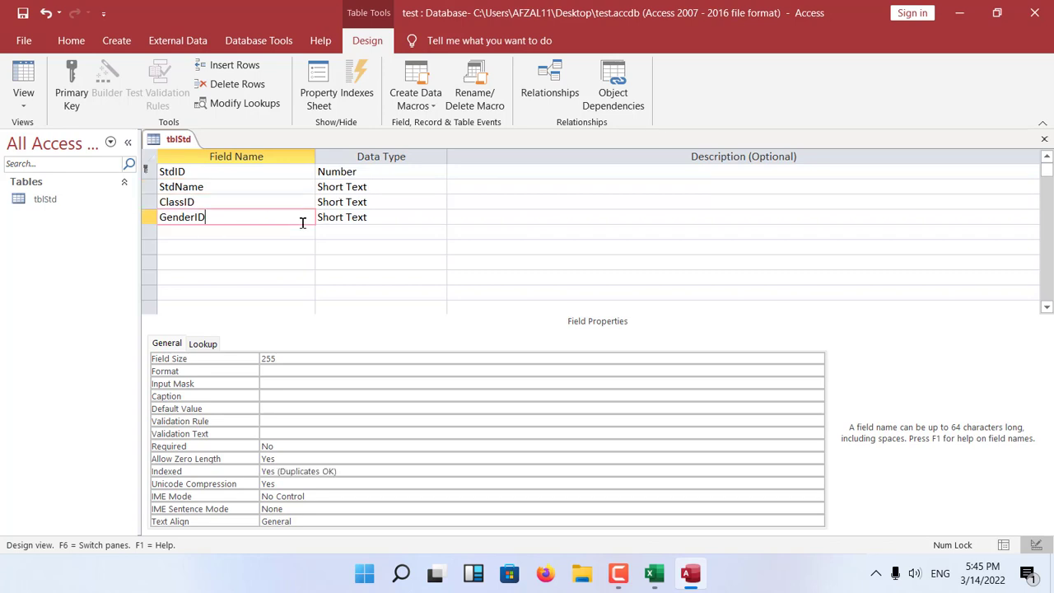
pyautogui.click(238, 185)
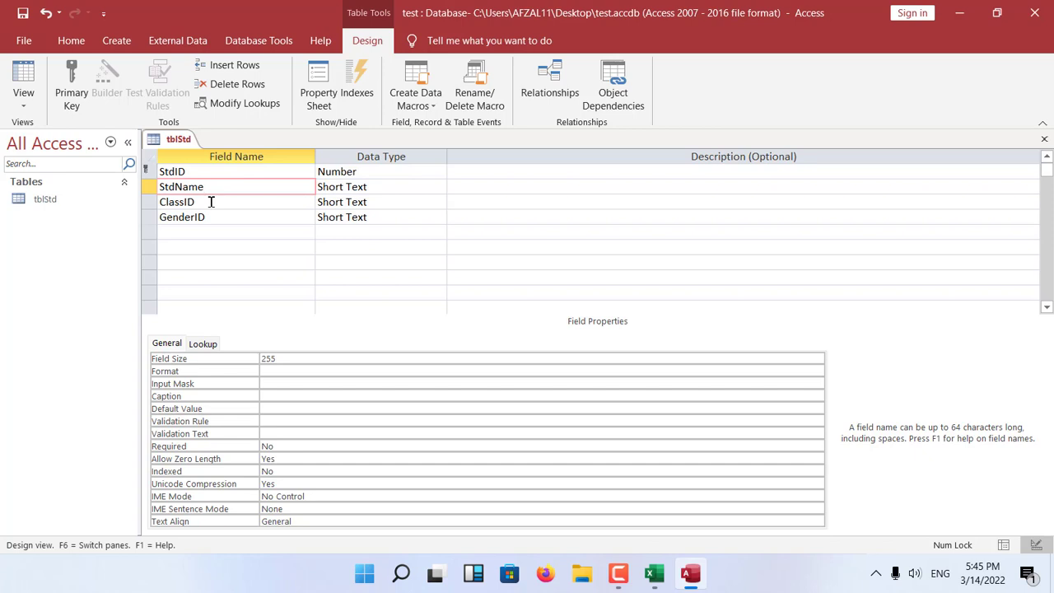
pyautogui.hotkey('ctrl', 'w')
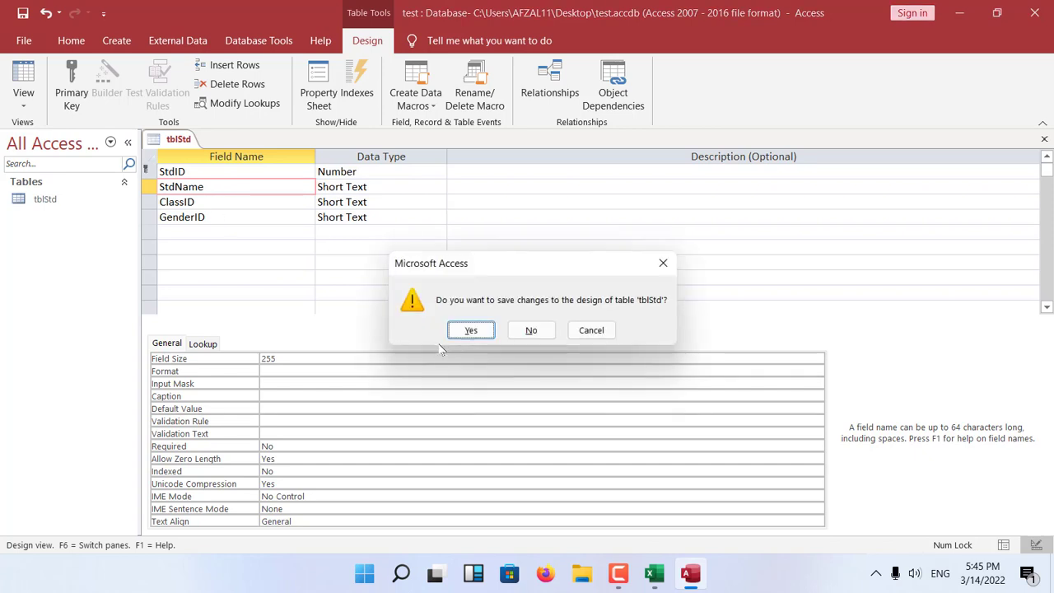
pyautogui.click(472, 327)
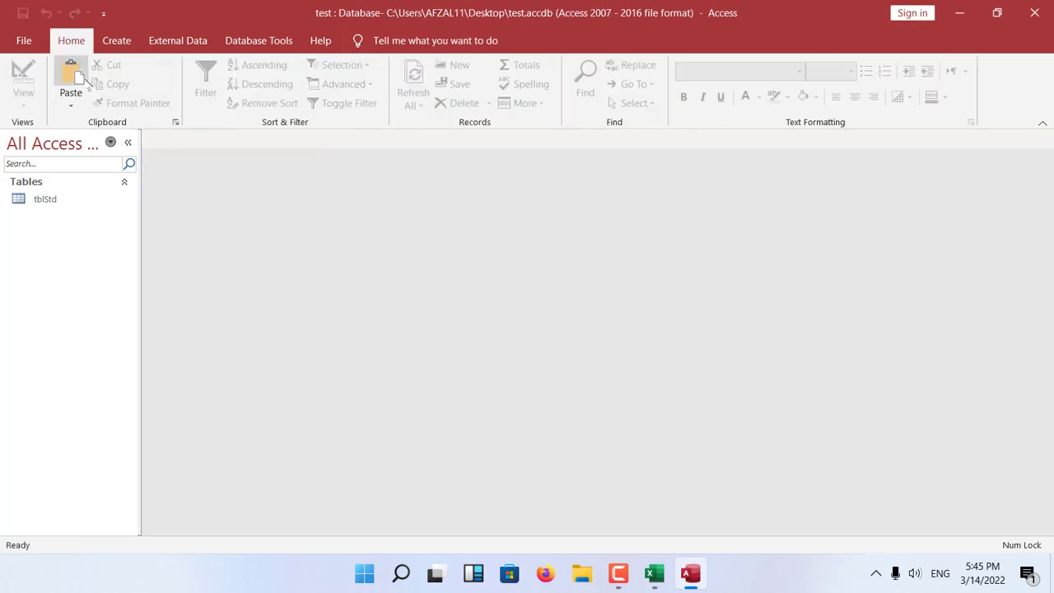
# Create a new table and save it as tblClass to open it in Design view.
pyautogui.click(115, 41)
pyautogui.click(91, 82)
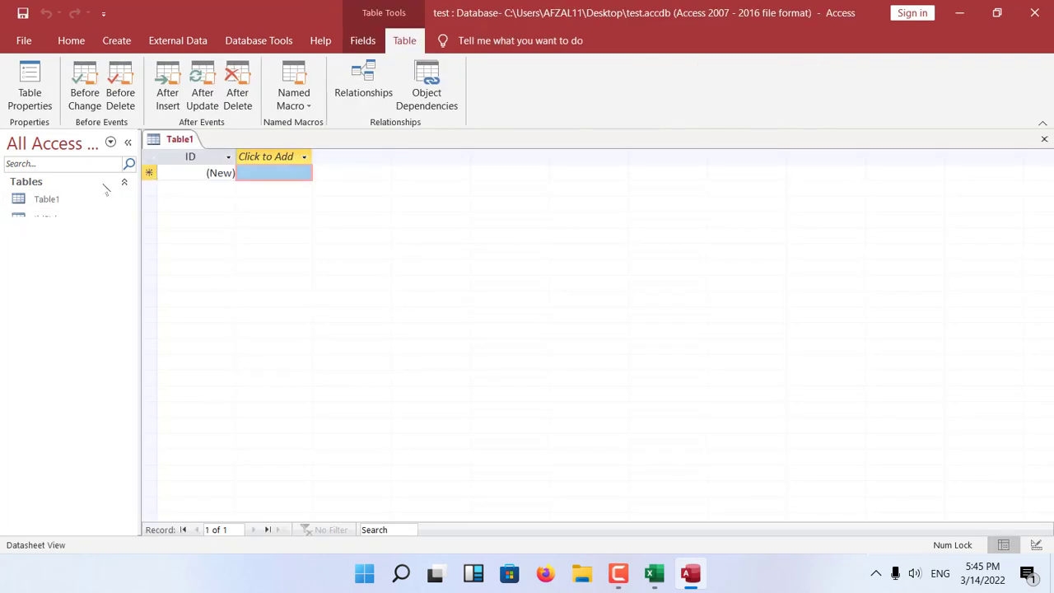
pyautogui.click(71, 40)
pyautogui.click(29, 89)
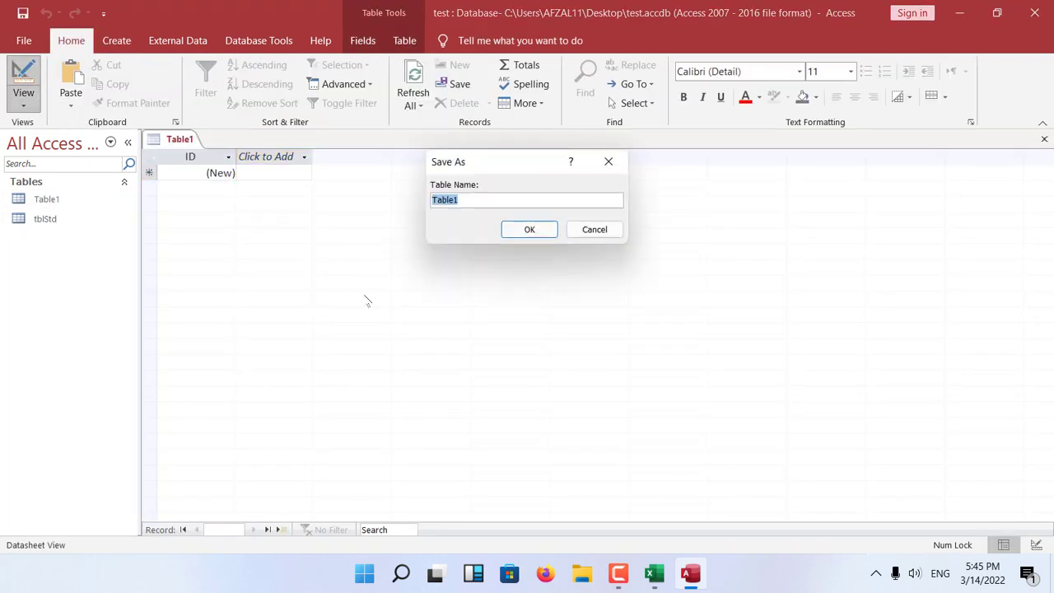
pyautogui.write('tblClass')
pyautogui.press('Return')
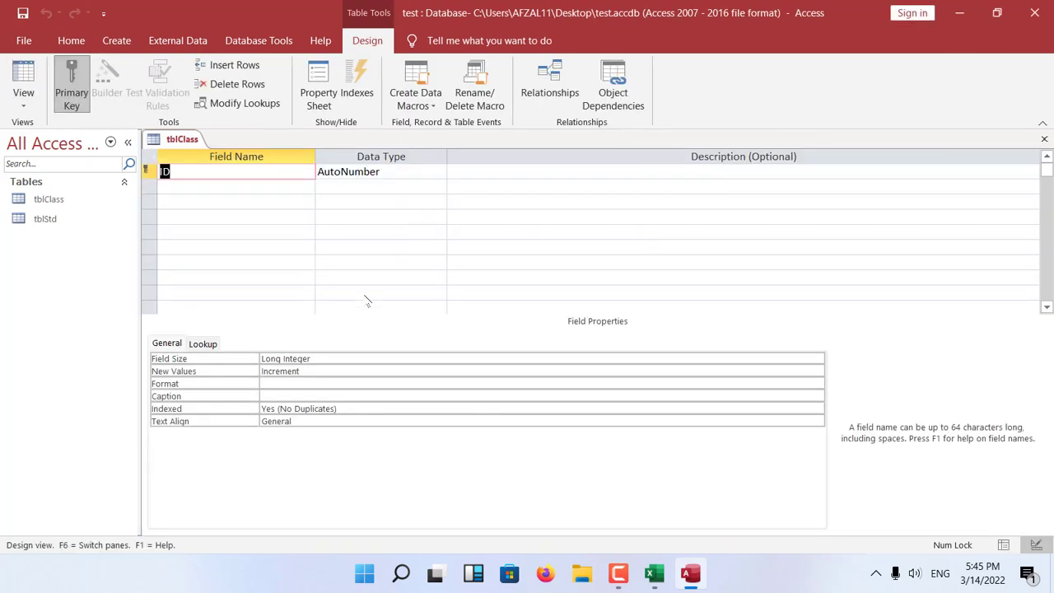
# Rename the ID field of tblClass as ClassID and add a Class field below it.
pyautogui.click(235, 176)
pyautogui.write('Class')
pyautogui.press('Down')
pyautogui.write('Cla')
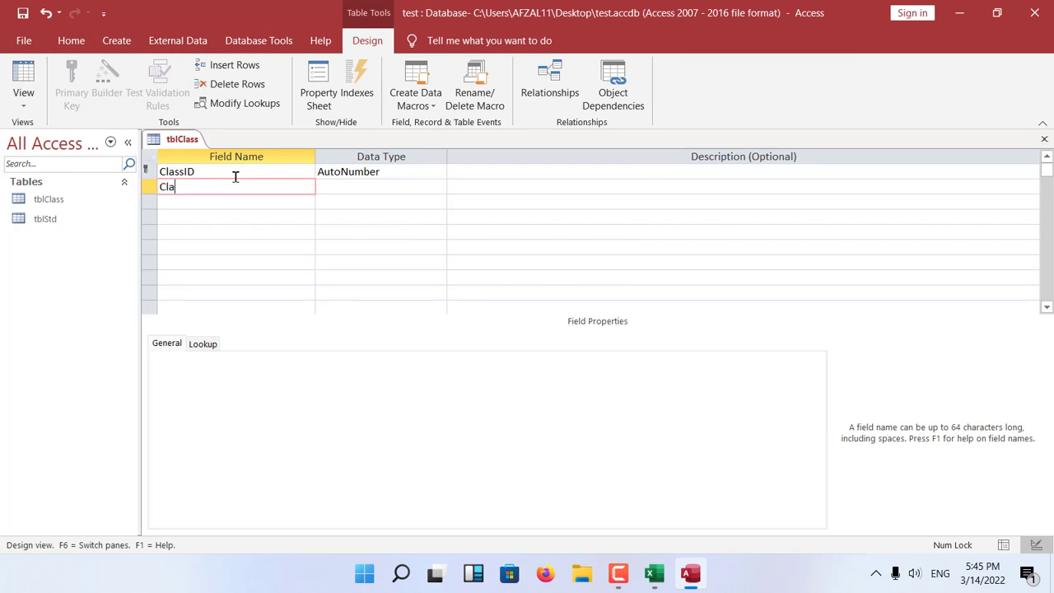
pyautogui.press('Down')
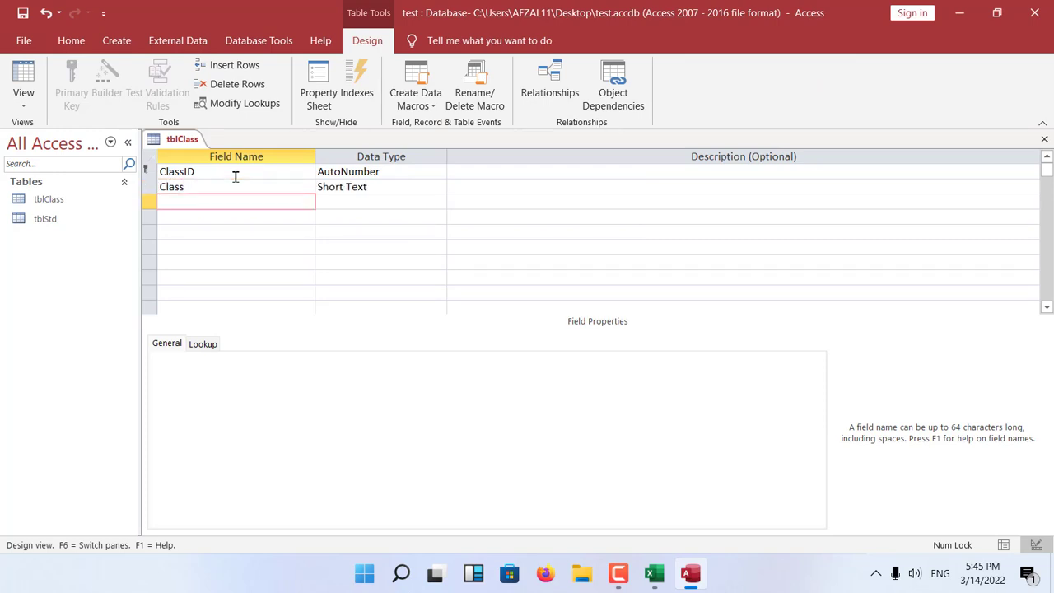
# Set the ClassID field's data type to Number, then save and close the tblClass design.
pyautogui.hotkey('ctrl', 'w')
pyautogui.click(570, 329)
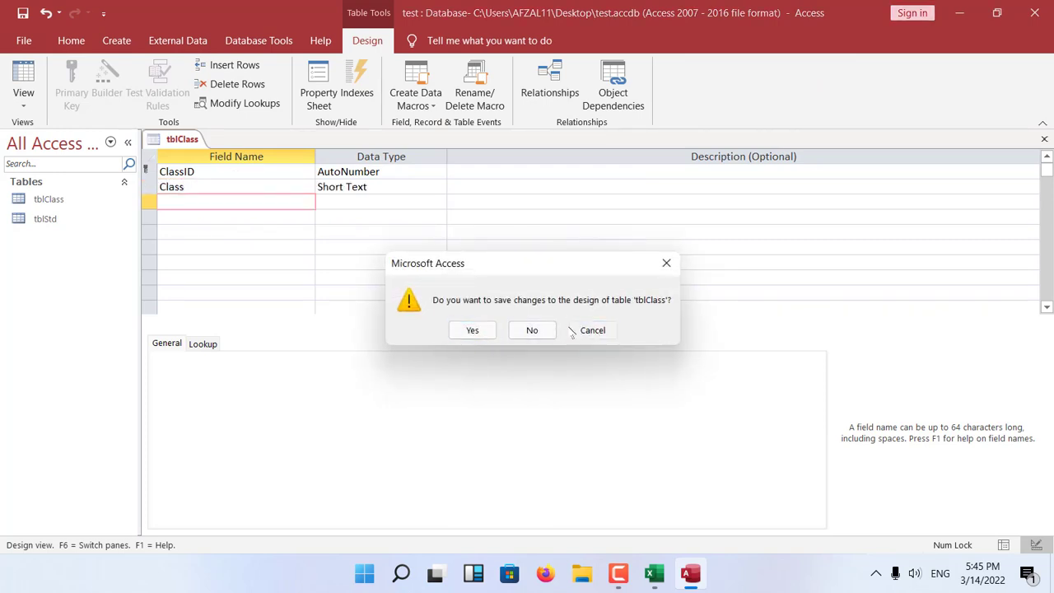
pyautogui.click(394, 171)
pyautogui.click(439, 171)
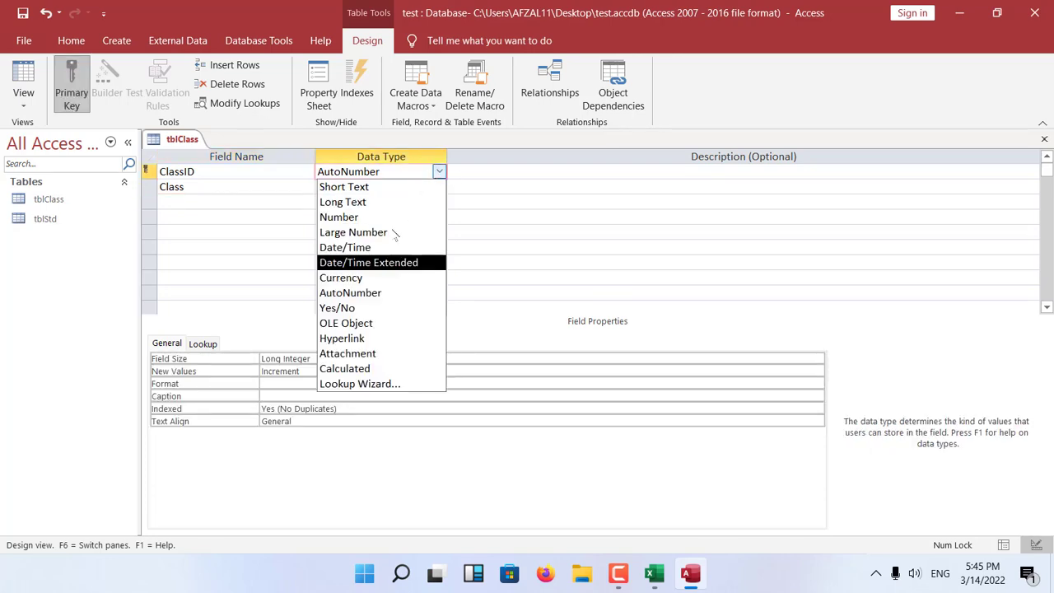
pyautogui.click(388, 216)
pyautogui.hotkey('ctrl', 'w')
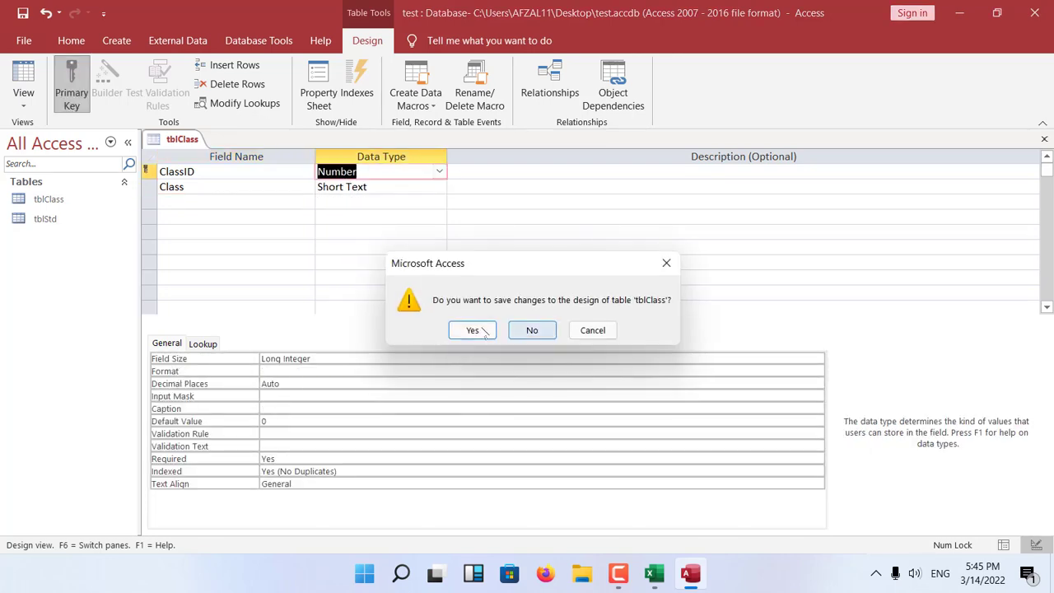
pyautogui.click(473, 330)
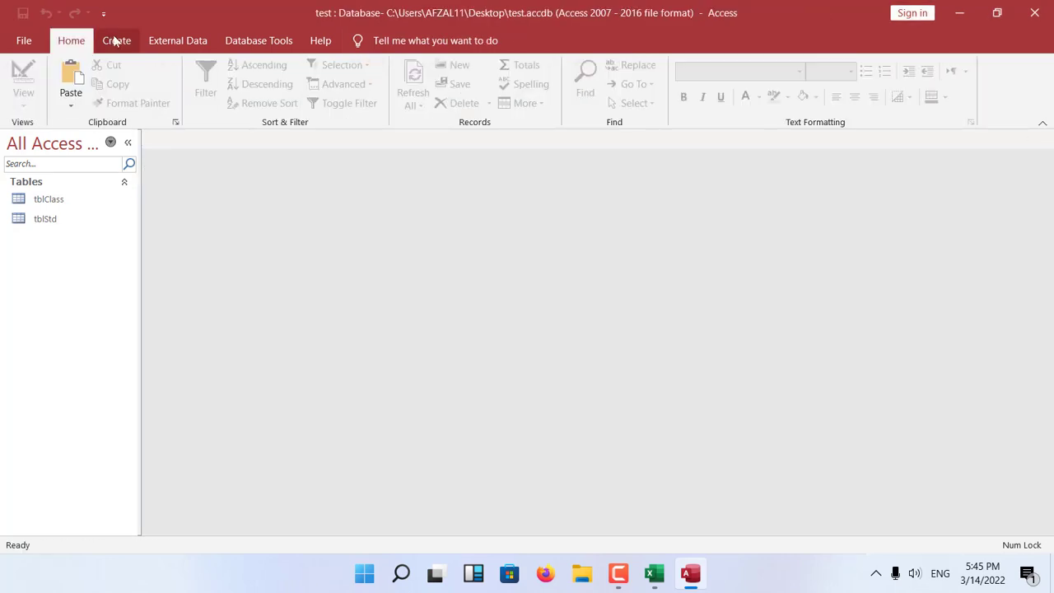
# Create another new table and save it as tblGen to open it in Design view.
pyautogui.click(117, 41)
pyautogui.click(90, 82)
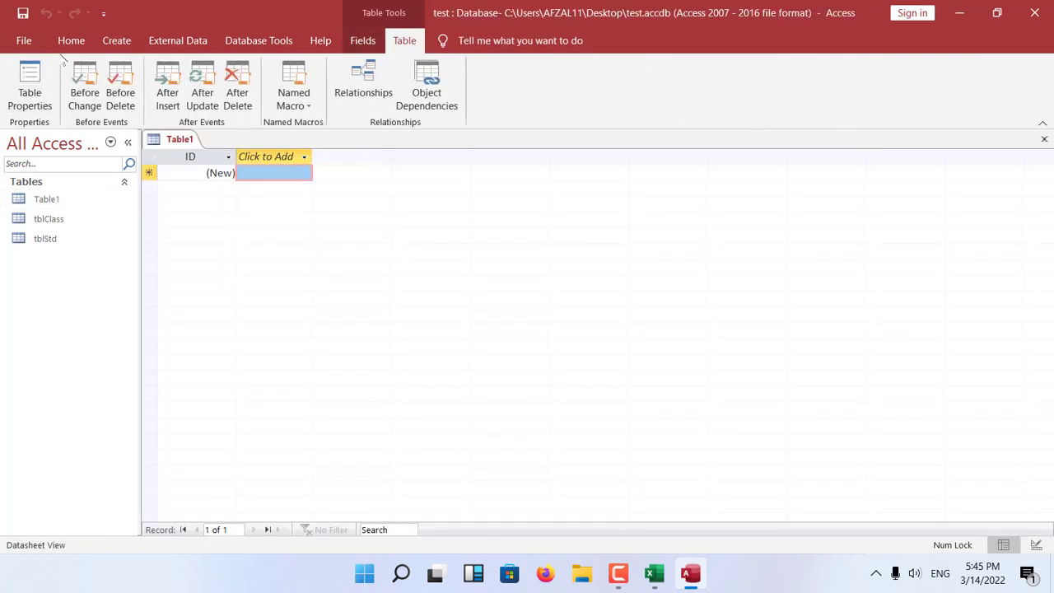
pyautogui.click(70, 40)
pyautogui.click(23, 82)
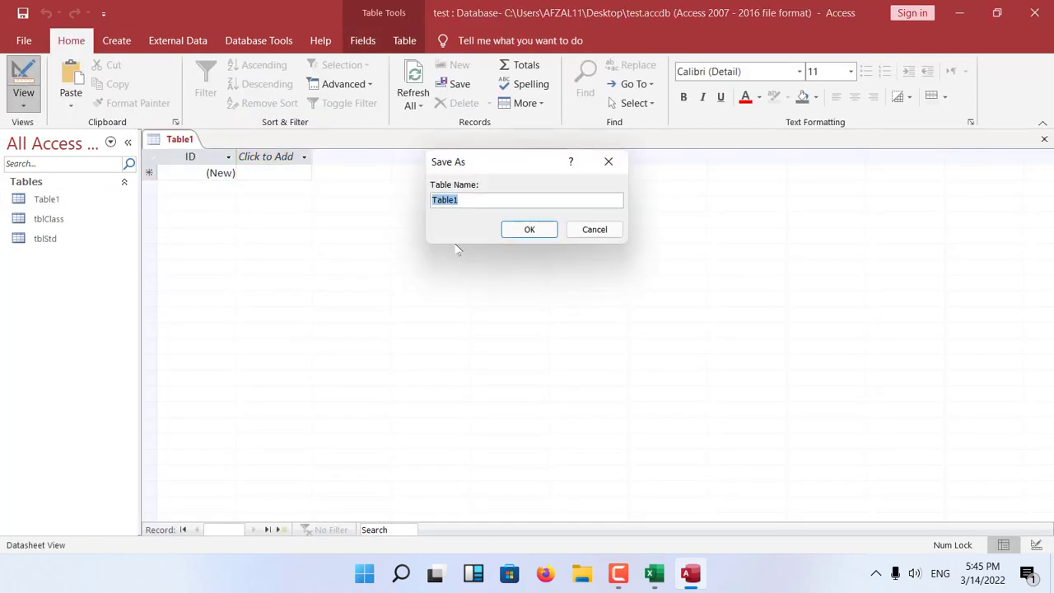
pyautogui.write('tb')
pyautogui.press('Return')
# Rename the ID field of tblGen as GenID and add a Gender field below it.
pyautogui.write('Ge')
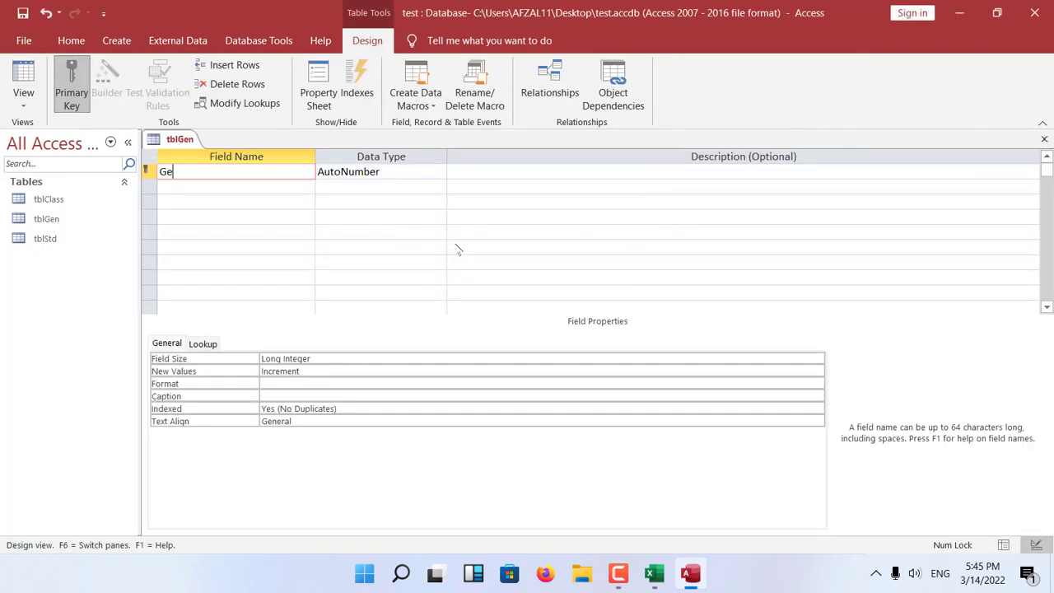
pyautogui.write('nID')
pyautogui.press('Down')
pyautogui.write('Gender')
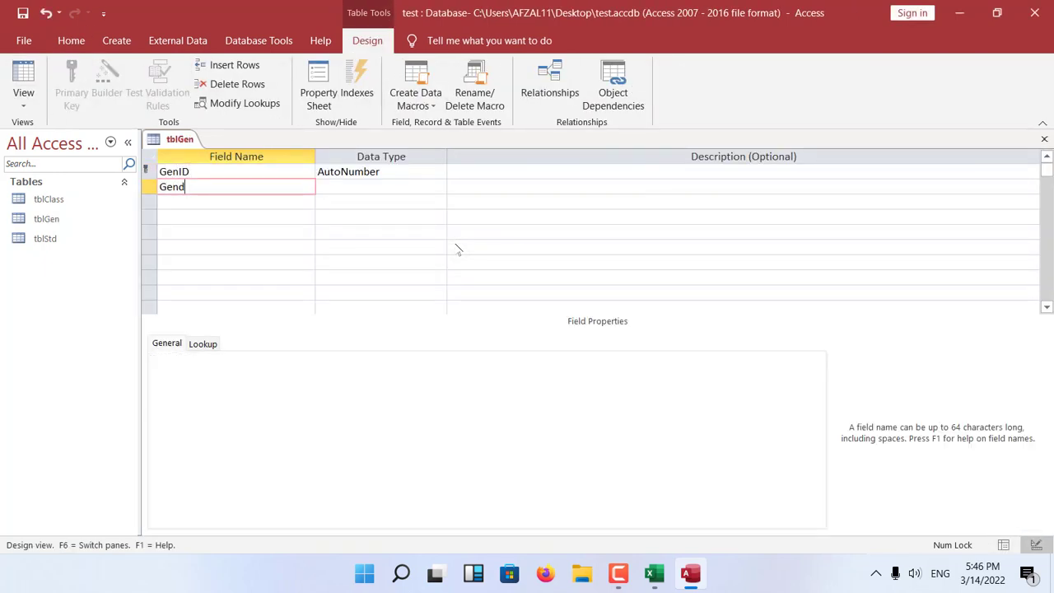
pyautogui.press('Return')
# Set the GenID field's data type to Number, then save and close the tblGen design.
pyautogui.click(401, 171)
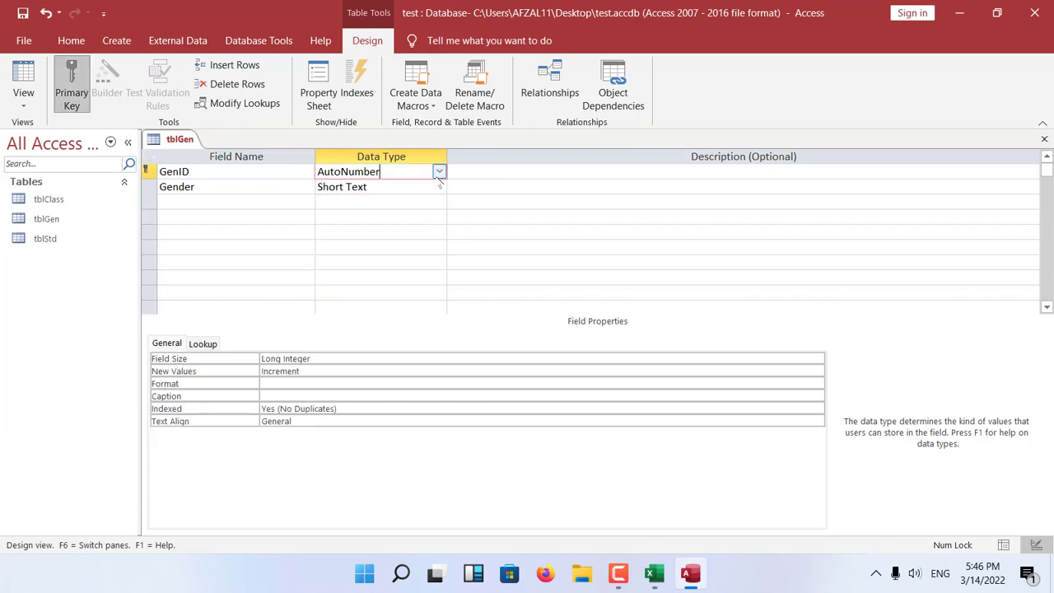
pyautogui.click(439, 171)
pyautogui.click(362, 217)
pyautogui.click(381, 187)
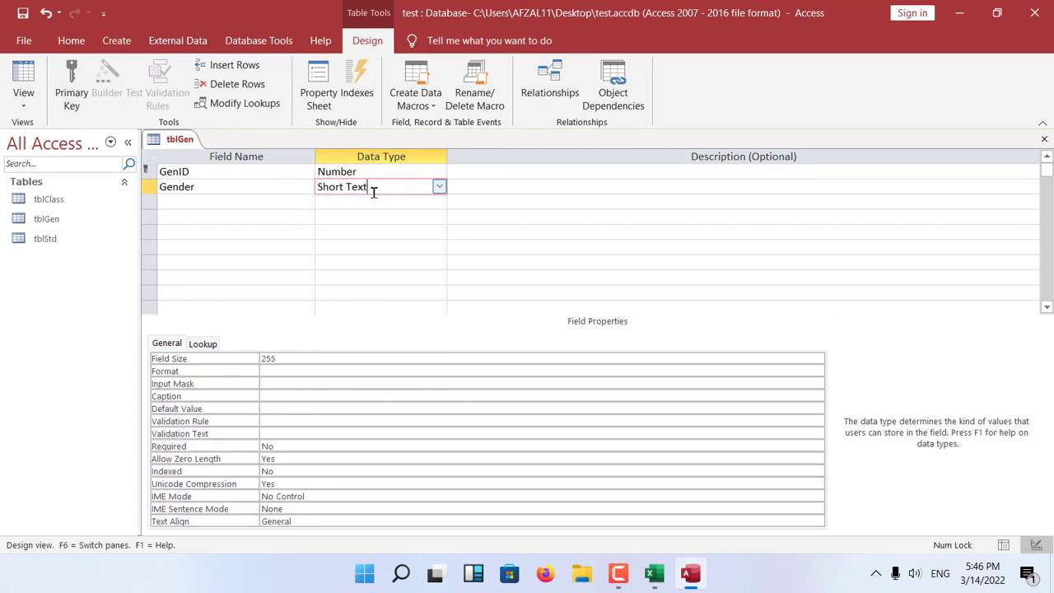
pyautogui.click(1045, 138)
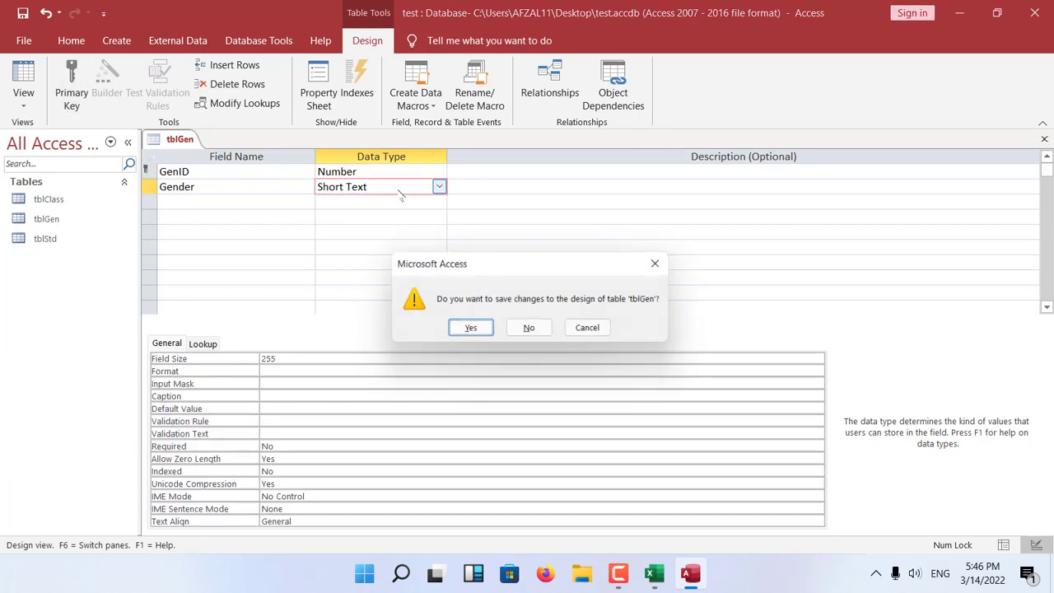
pyautogui.click(472, 332)
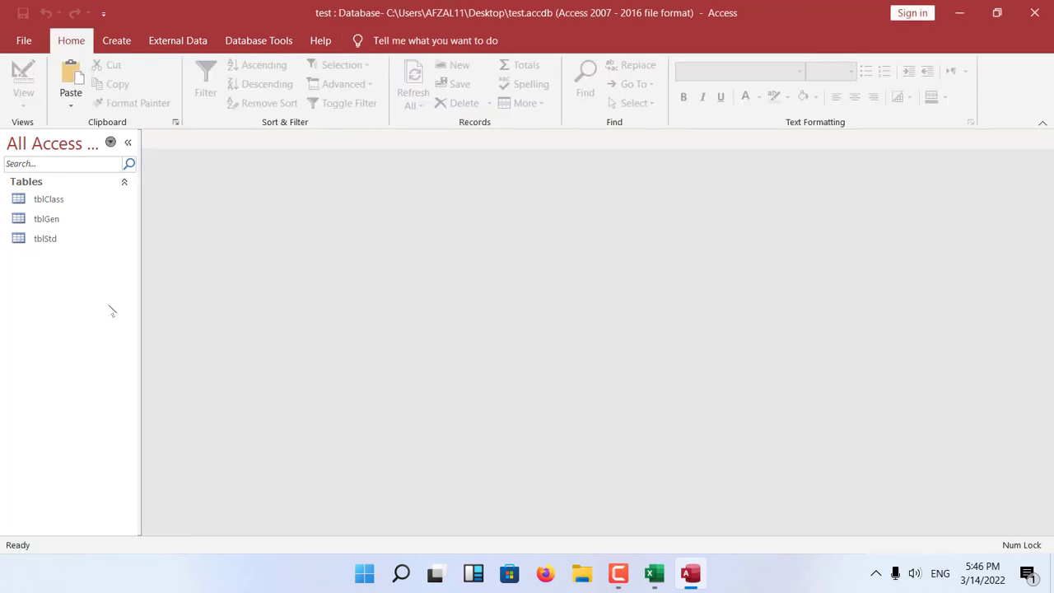
# Open tblStd in Datasheet view, examine its ClassID and GenderID columns, and close it.
pyautogui.doubleClick(49, 239)
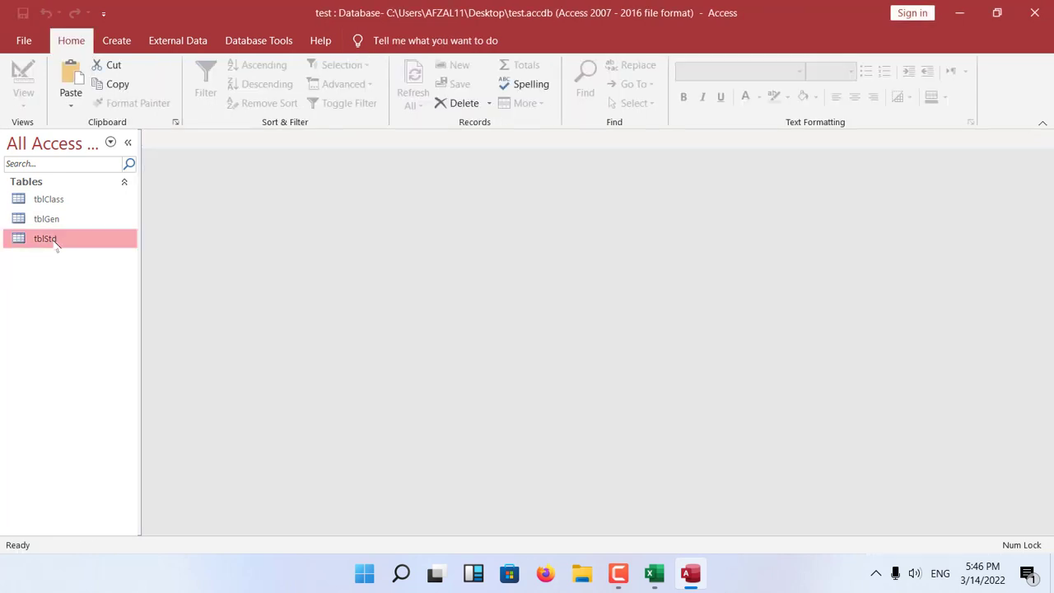
pyautogui.click(350, 173)
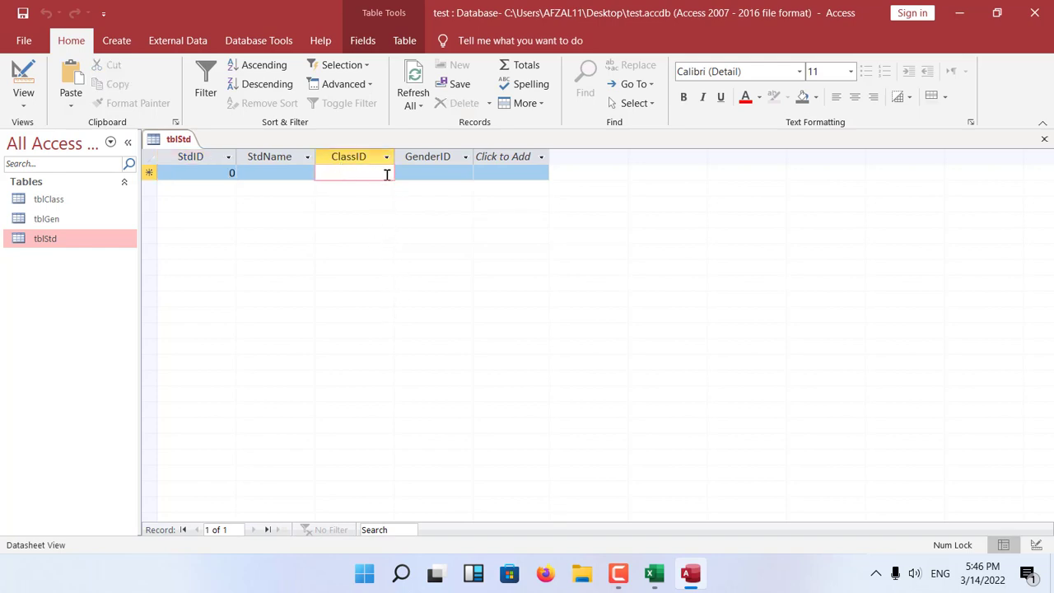
pyautogui.click(435, 175)
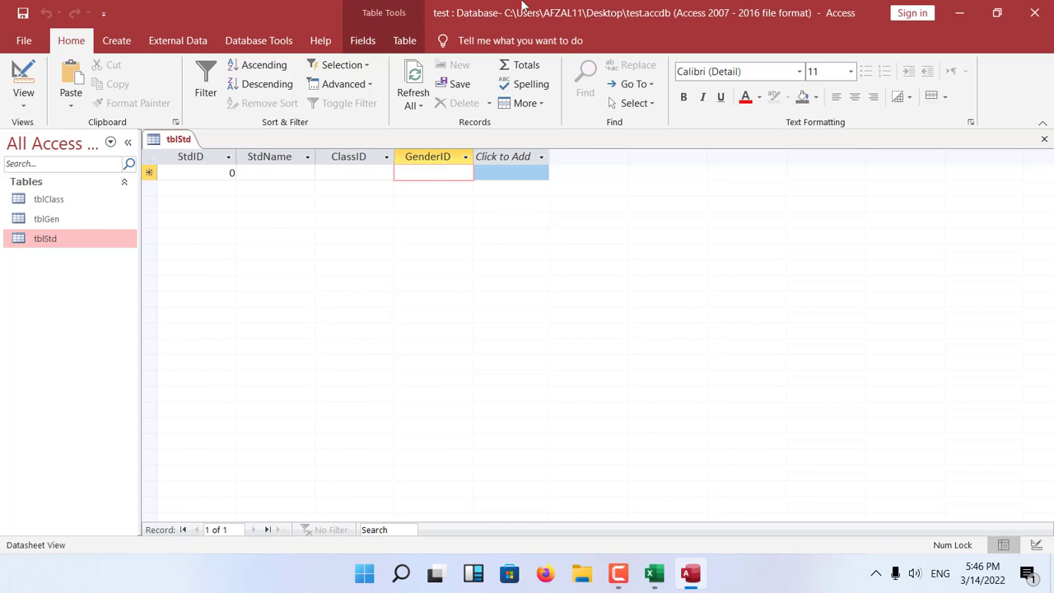
pyautogui.hotkey('ctrl', 'w')
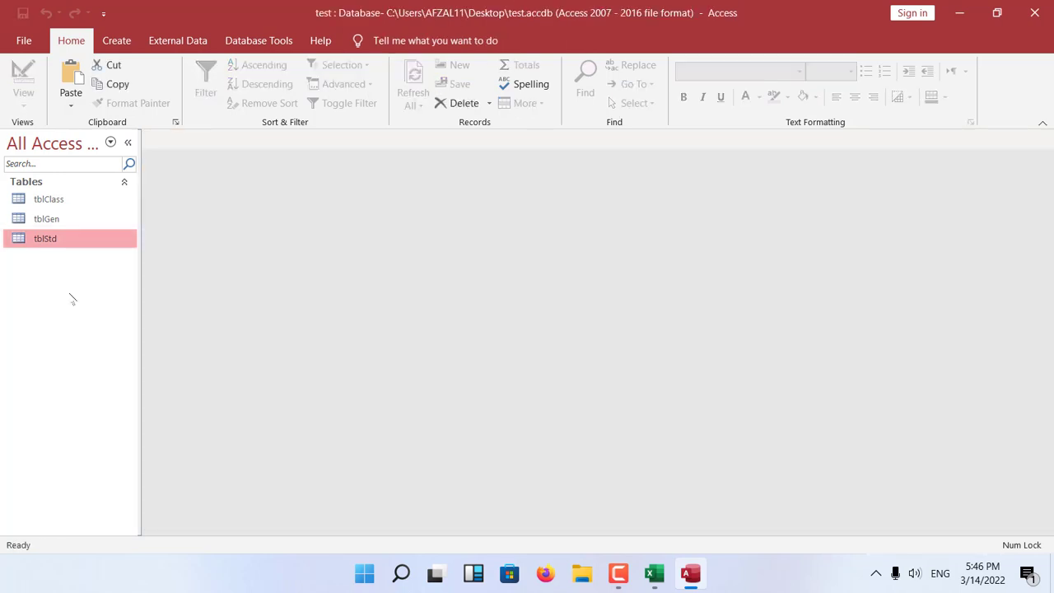
# Open the tblClass datasheet and enter a record with ClassID 1 and Class Nursory.
pyautogui.doubleClick(53, 202)
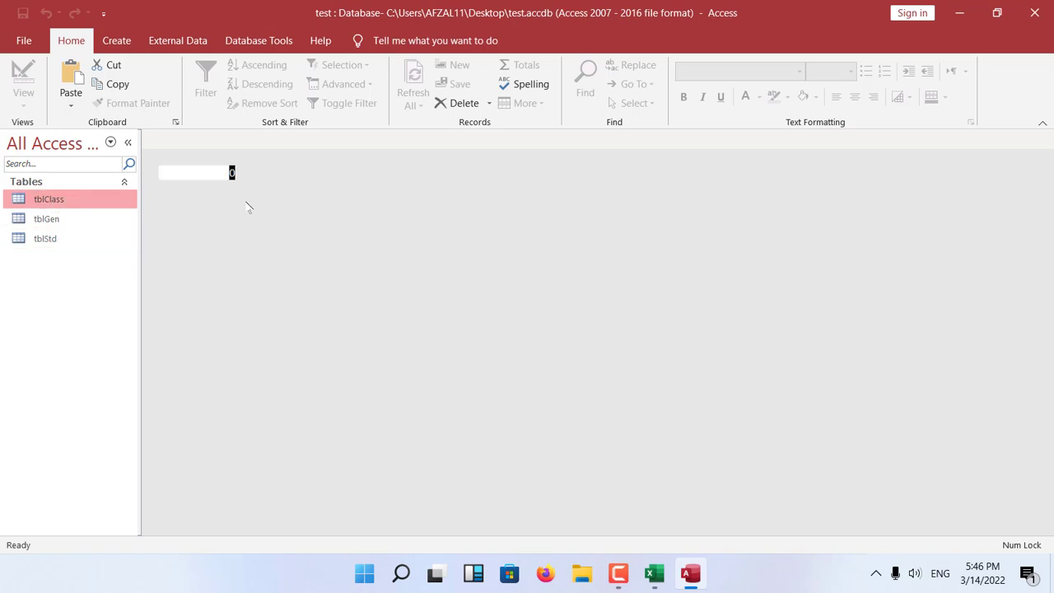
pyautogui.write('1')
pyautogui.press('Tab')
pyautogui.write('N')
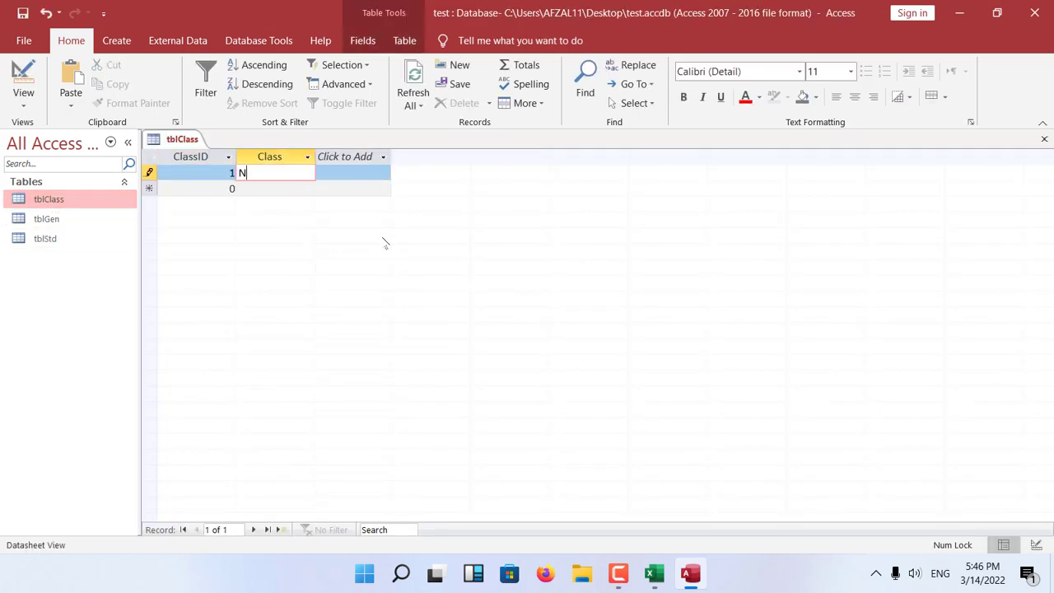
pyautogui.write('ursery')
pyautogui.press('Tab')
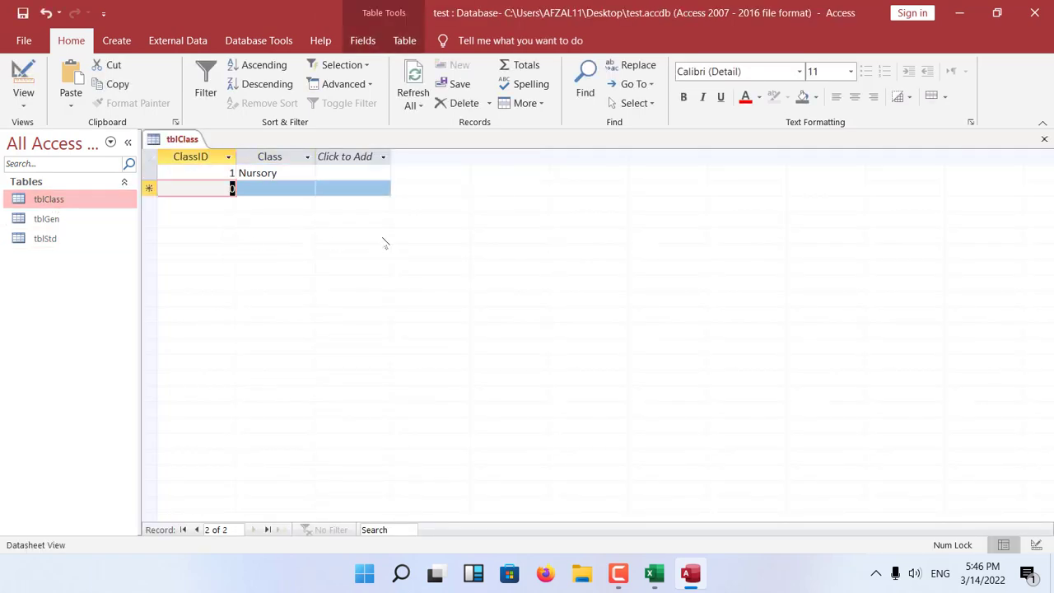
# Add the tblClass records 2 Prep and 3 One, then close the table.
pyautogui.write('2')
pyautogui.press('Tab')
pyautogui.write('Pr')
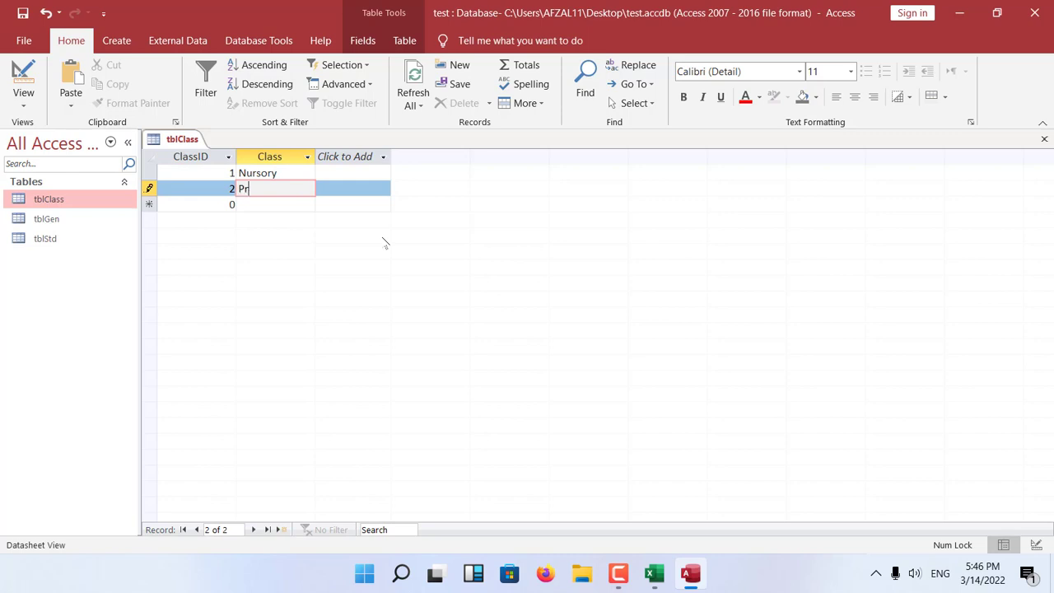
pyautogui.write('ep')
pyautogui.press('Tab')
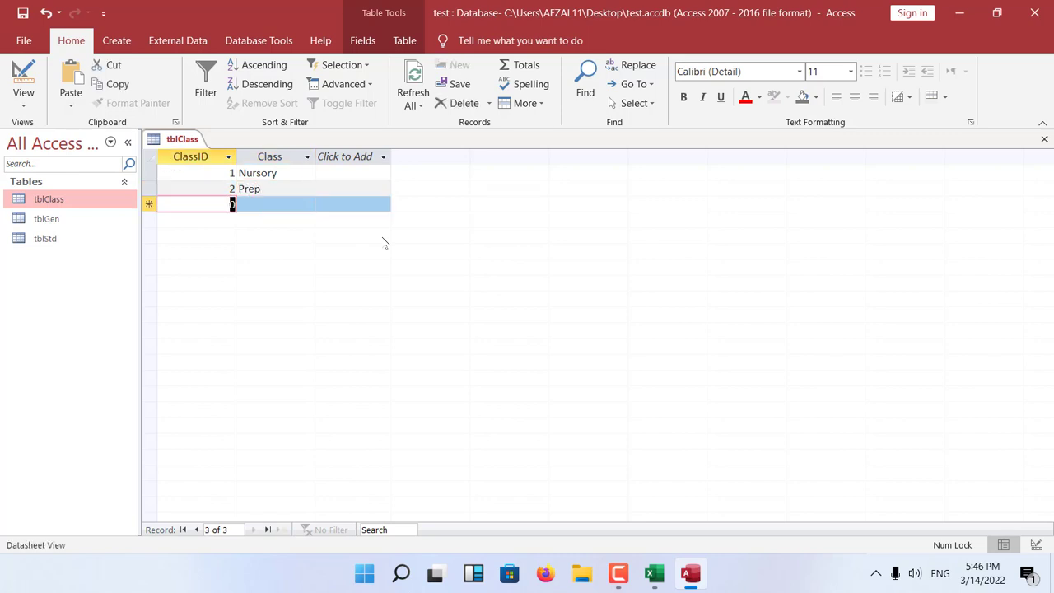
pyautogui.write('3')
pyautogui.press('Tab')
pyautogui.write('One')
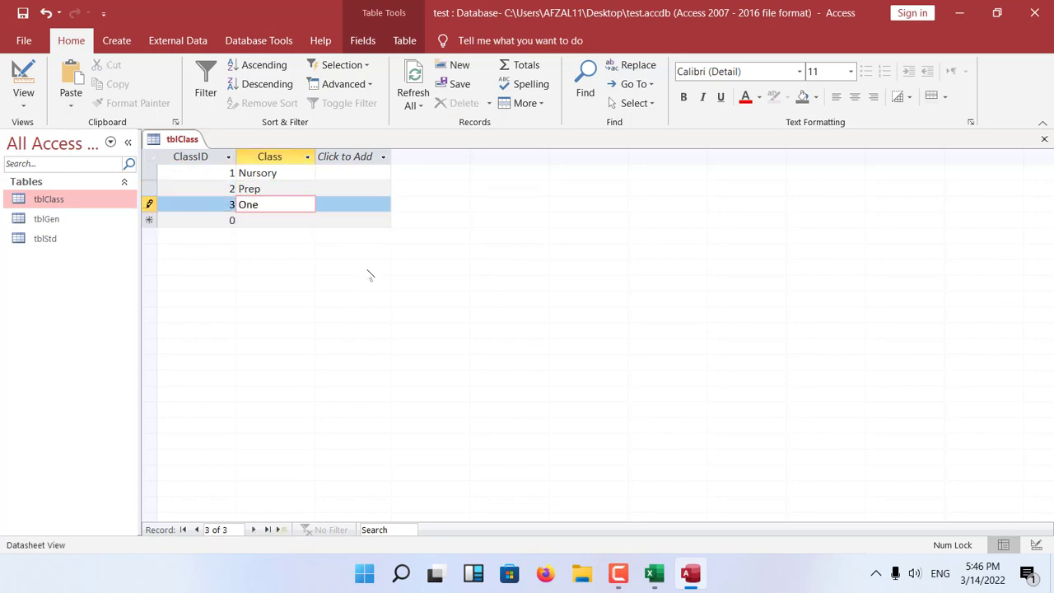
pyautogui.hotkey('ctrl', 'w')
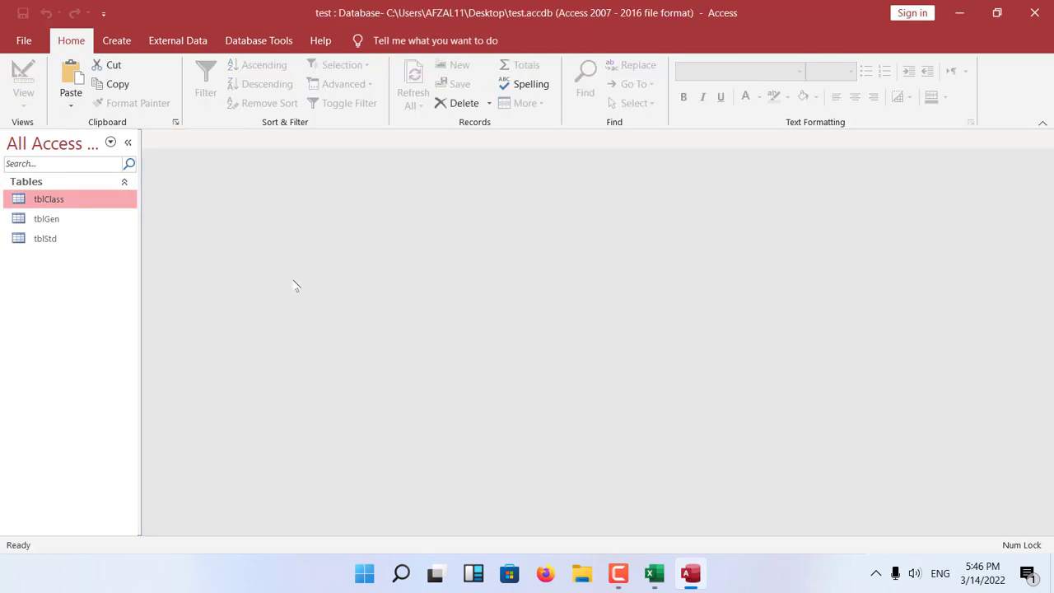
# Open the tblGen datasheet and enter a record with GenID 1 and Gender Male.
pyautogui.click(74, 222)
pyautogui.doubleClick(75, 222)
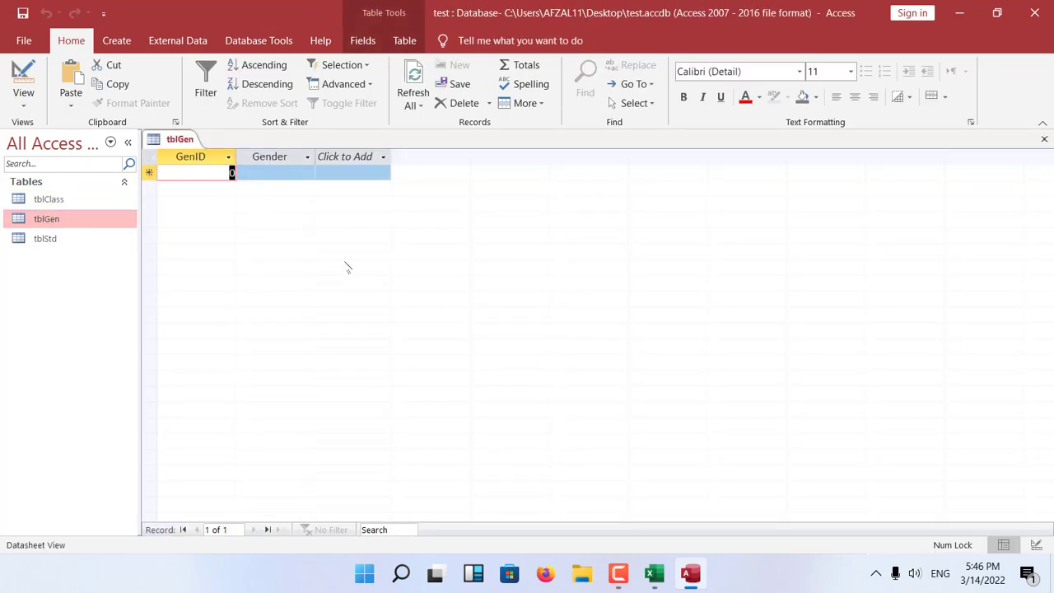
pyautogui.write('1')
pyautogui.press('Tab')
pyautogui.write('Male')
pyautogui.press('Tab')
pyautogui.press('Tab')
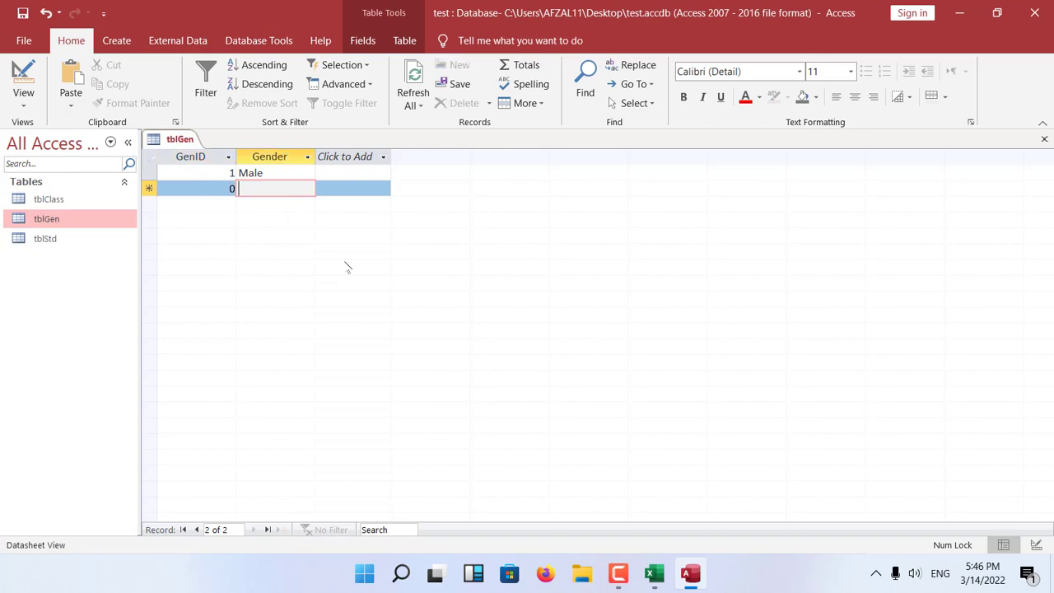
# Add a tblGen record with GenID 2 and Gender Female, then close the table.
pyautogui.hotkey('shift', 'Tab')
pyautogui.write('2')
pyautogui.press('Tab')
pyautogui.write('Female')
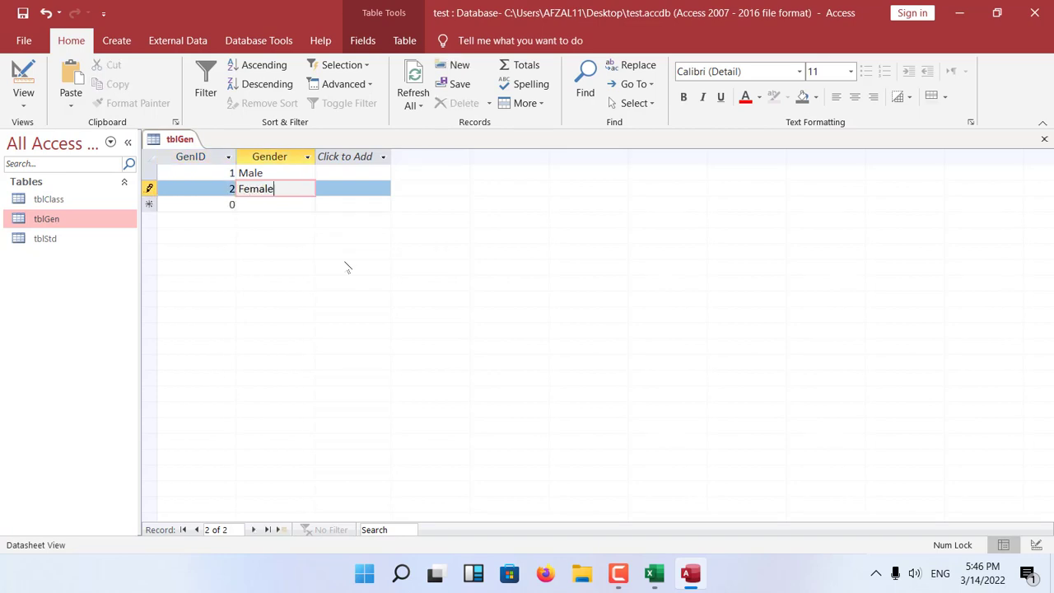
pyautogui.hotkey('ctrl', 'w')
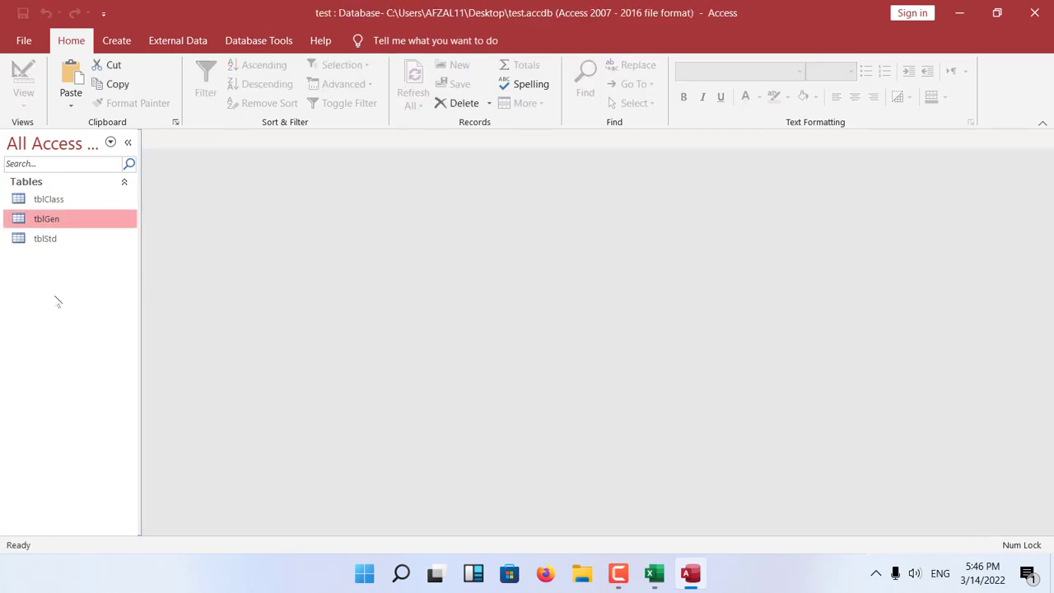
# Open tblStd in Design view and review the data types available for the ClassID field.
pyautogui.click(57, 242)
pyautogui.rightClick(54, 241)
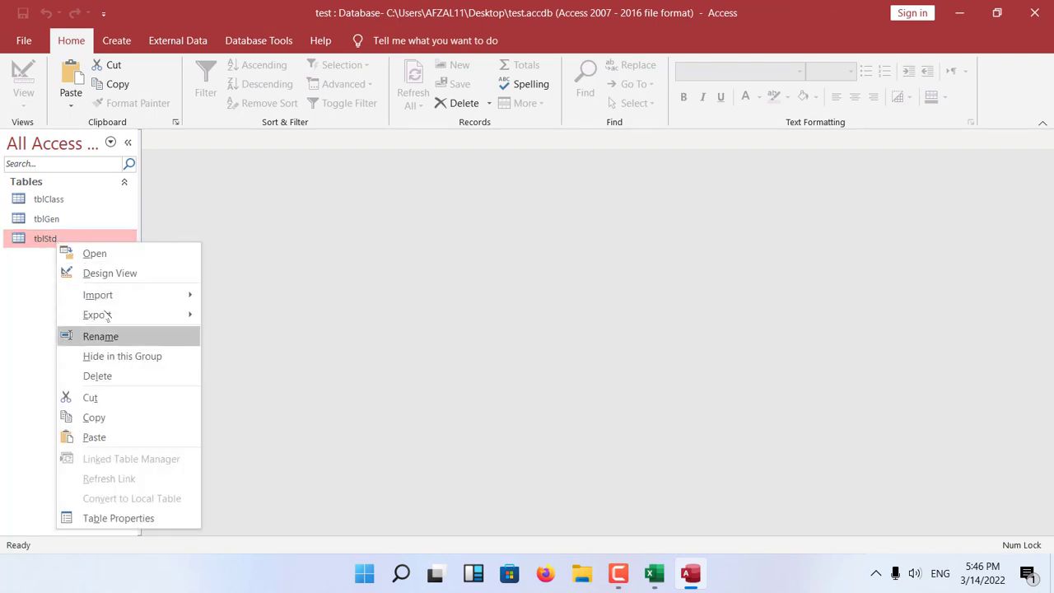
pyautogui.click(111, 274)
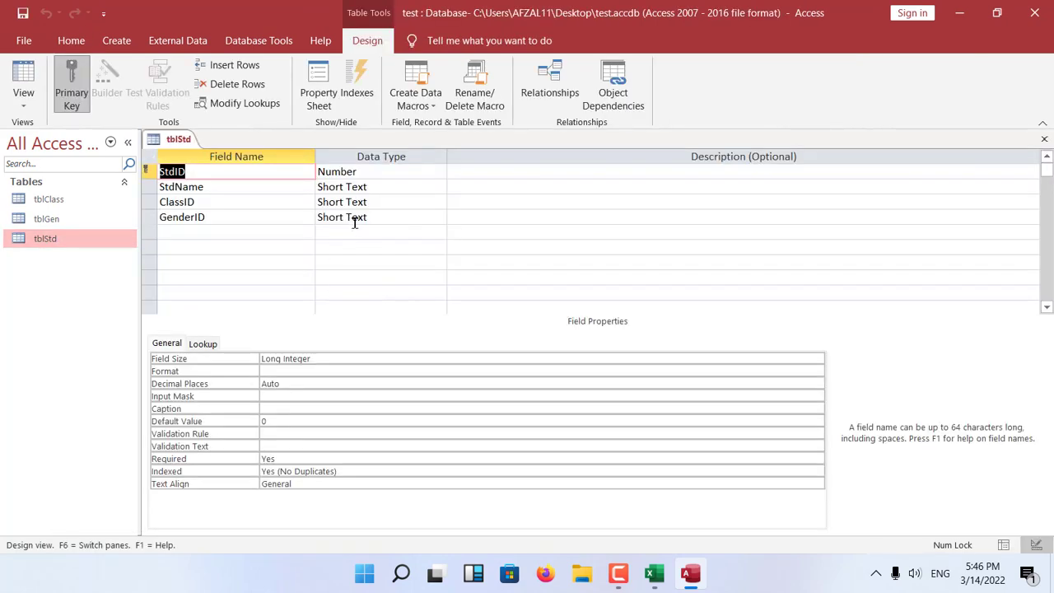
pyautogui.click(377, 205)
pyautogui.click(439, 203)
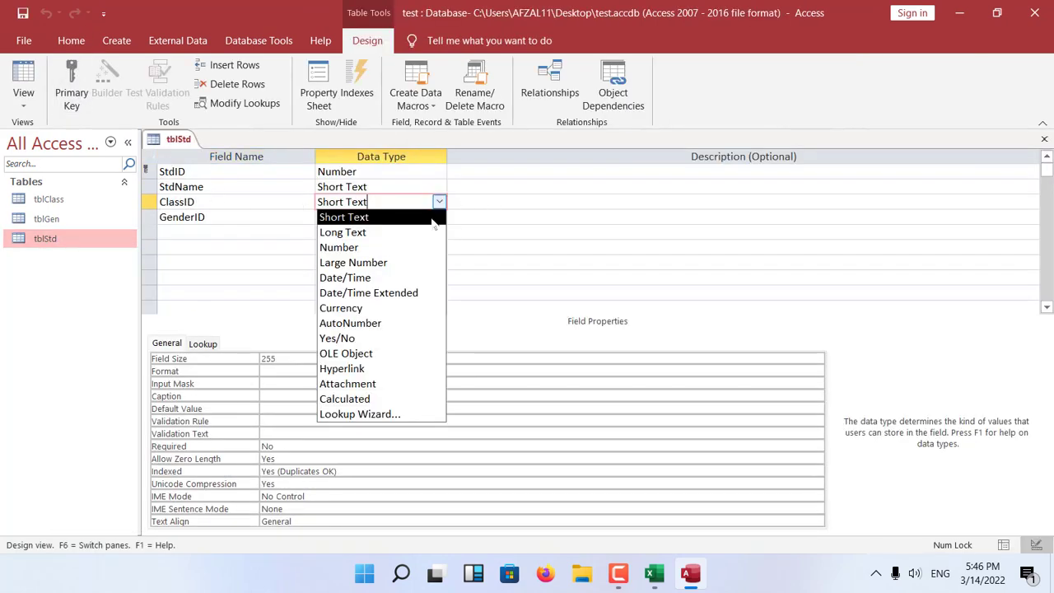
pyautogui.click(553, 134)
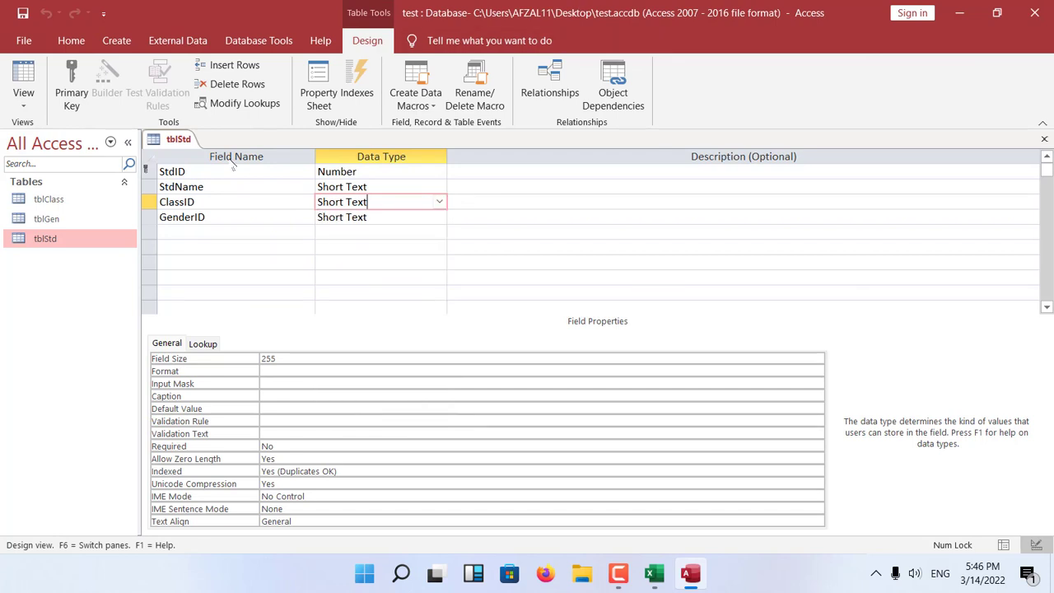
pyautogui.click(292, 171)
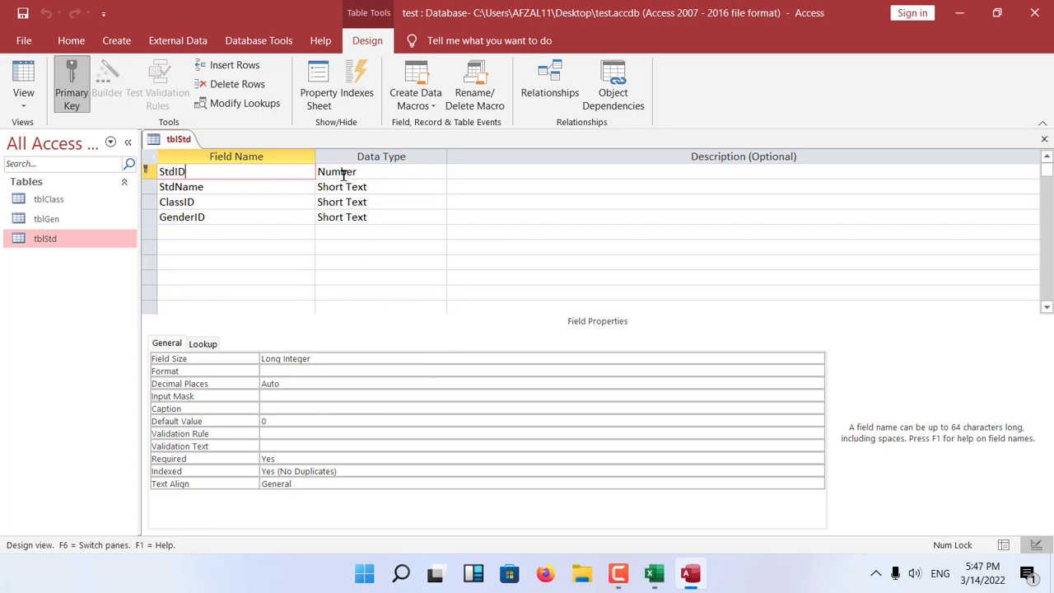
# Start the Lookup Wizard for ClassID, taking values from the tblClass table and including its Class field.
pyautogui.click(373, 202)
pyautogui.click(440, 202)
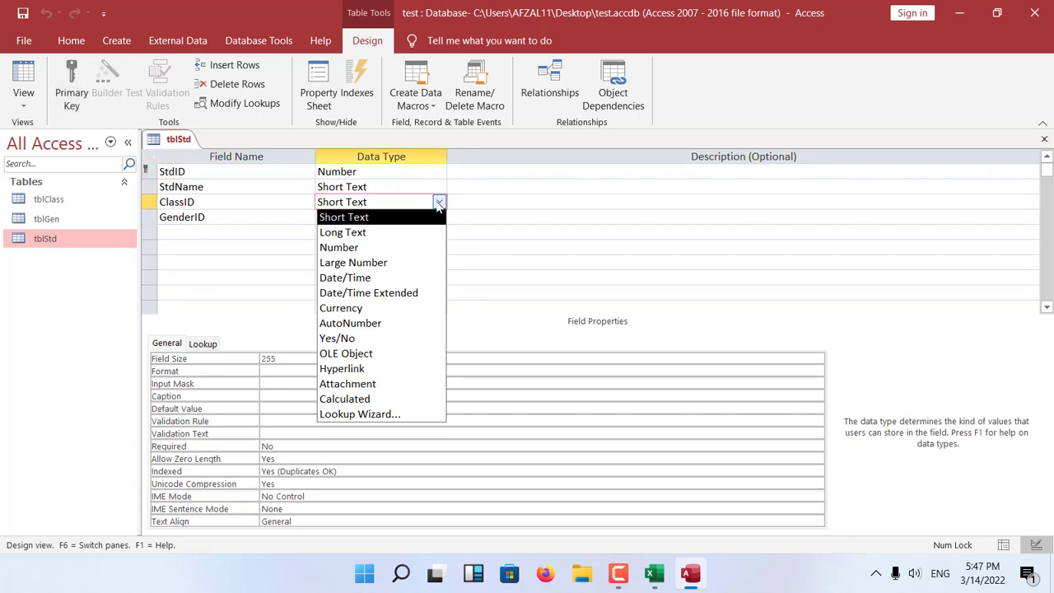
pyautogui.click(419, 415)
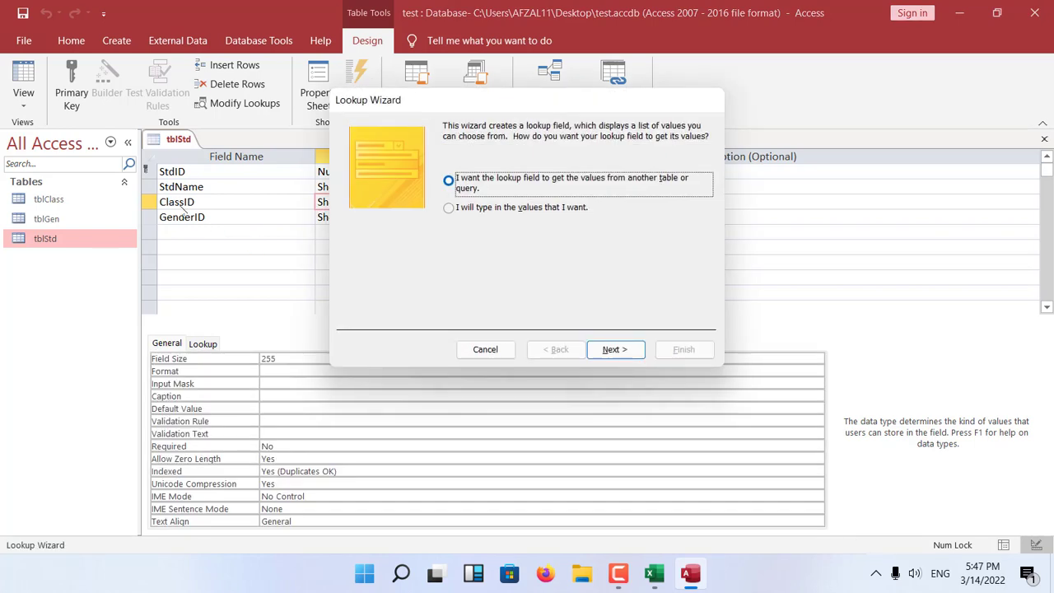
pyautogui.click(614, 351)
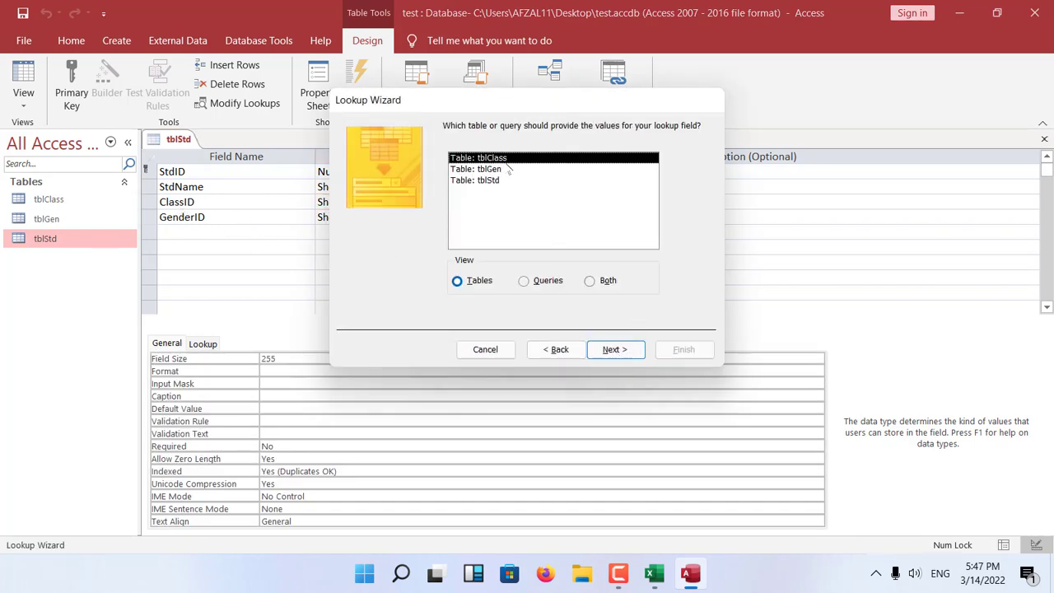
pyautogui.click(616, 349)
pyautogui.click(405, 249)
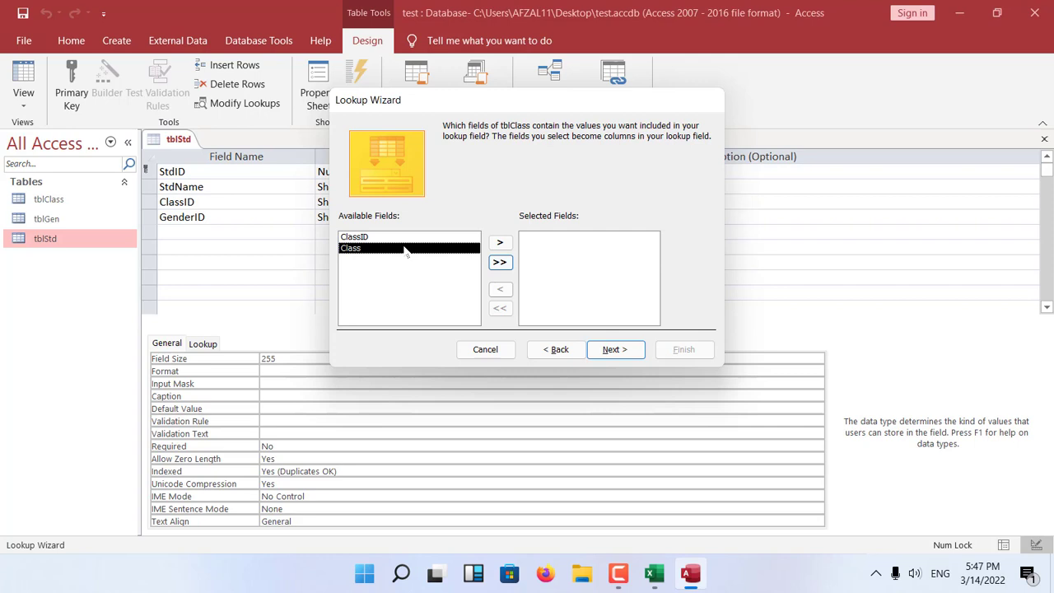
pyautogui.click(500, 242)
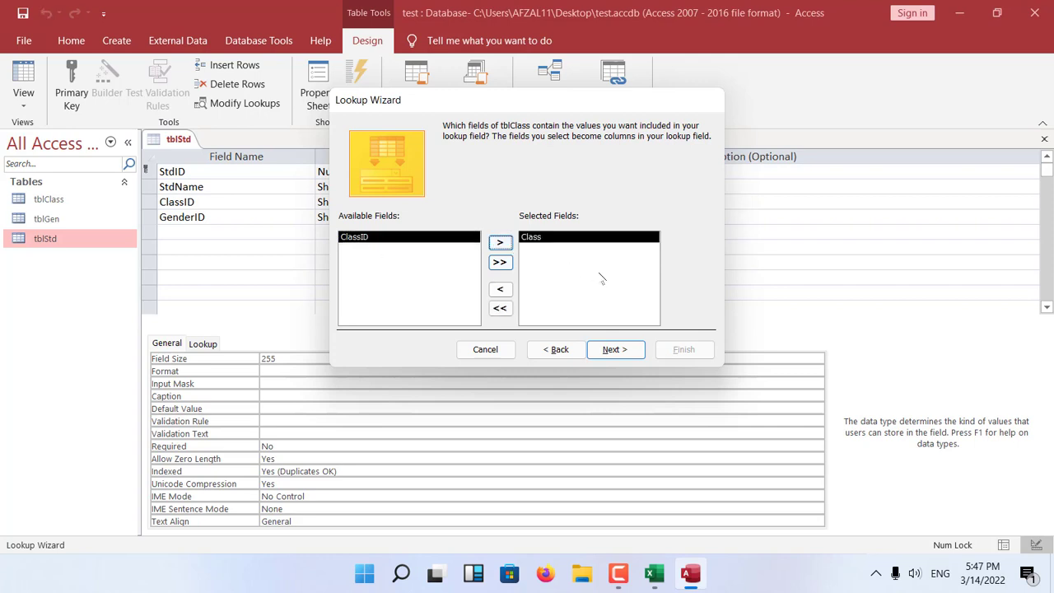
# Finish the ClassID lookup with no sort order and the label ClassID, and save the table.
pyautogui.click(612, 349)
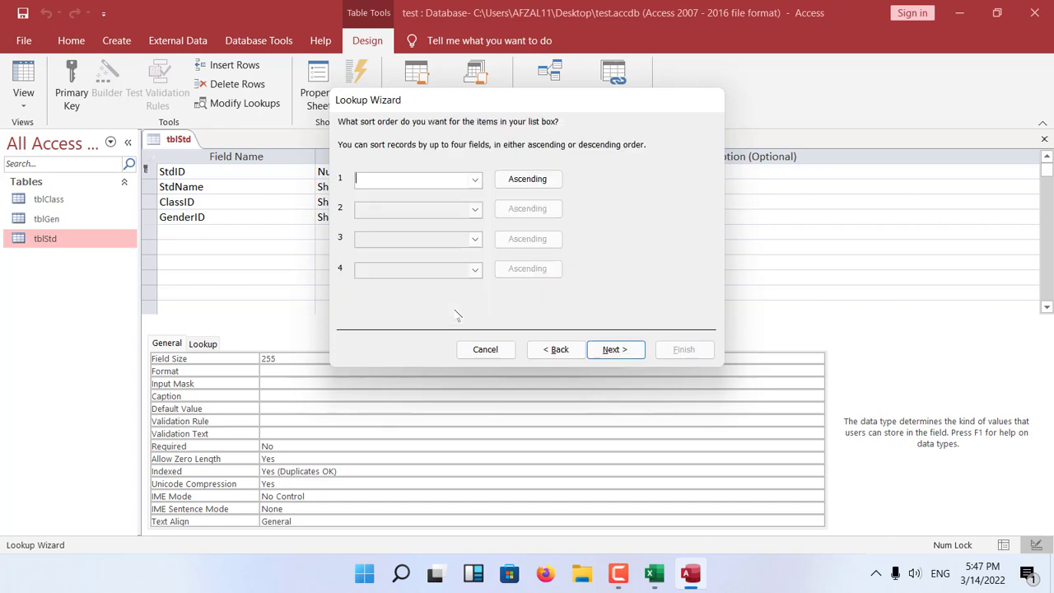
pyautogui.click(614, 349)
pyautogui.click(614, 350)
pyautogui.click(680, 349)
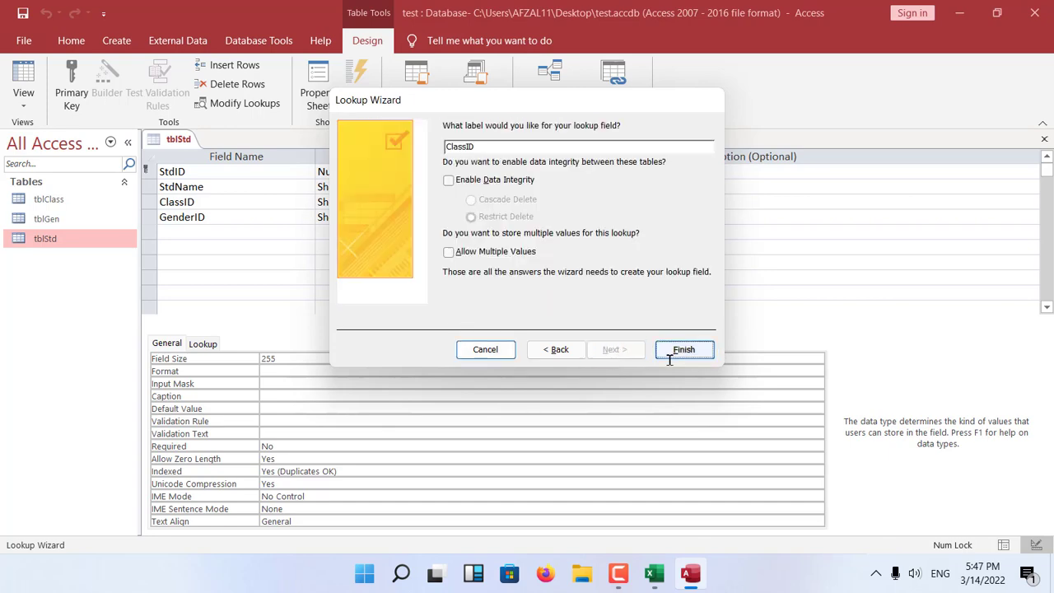
pyautogui.click(499, 329)
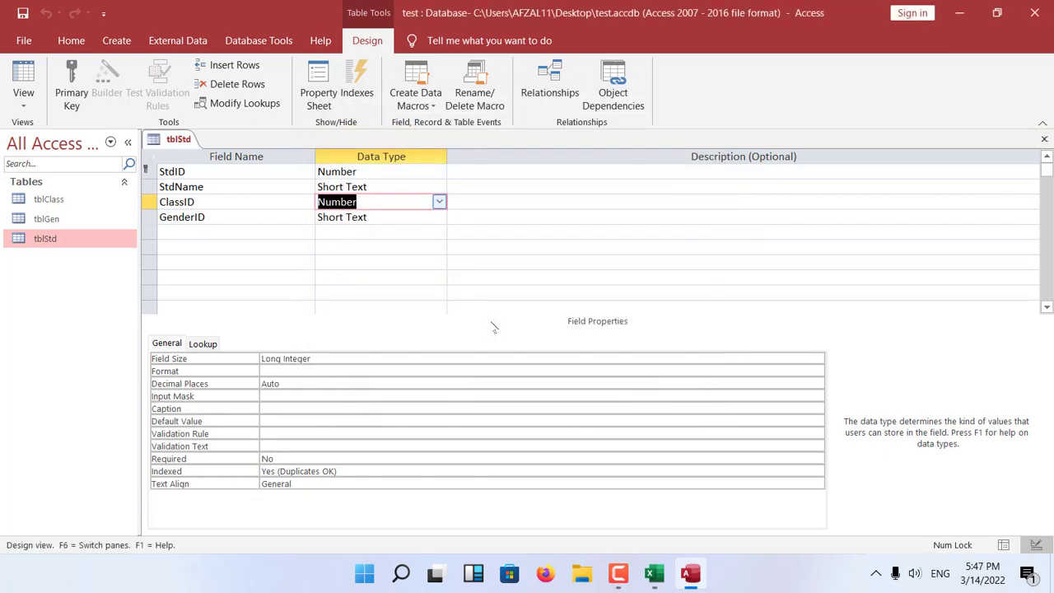
# Start the Lookup Wizard for GenderID, taking values from the tblGen table and including its Gender field.
pyautogui.click(395, 218)
pyautogui.click(441, 217)
pyautogui.click(354, 430)
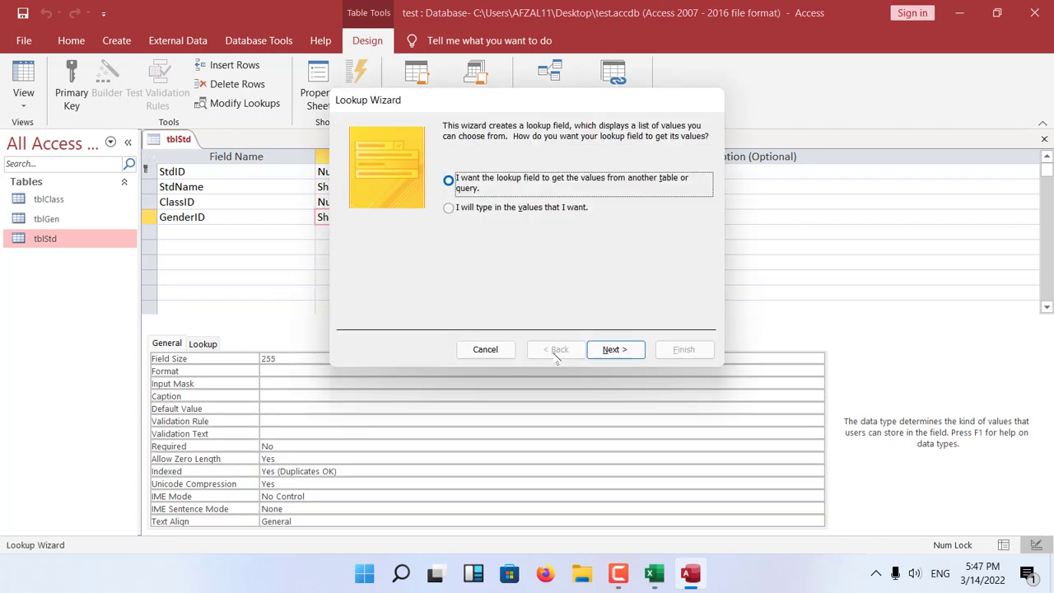
pyautogui.click(616, 349)
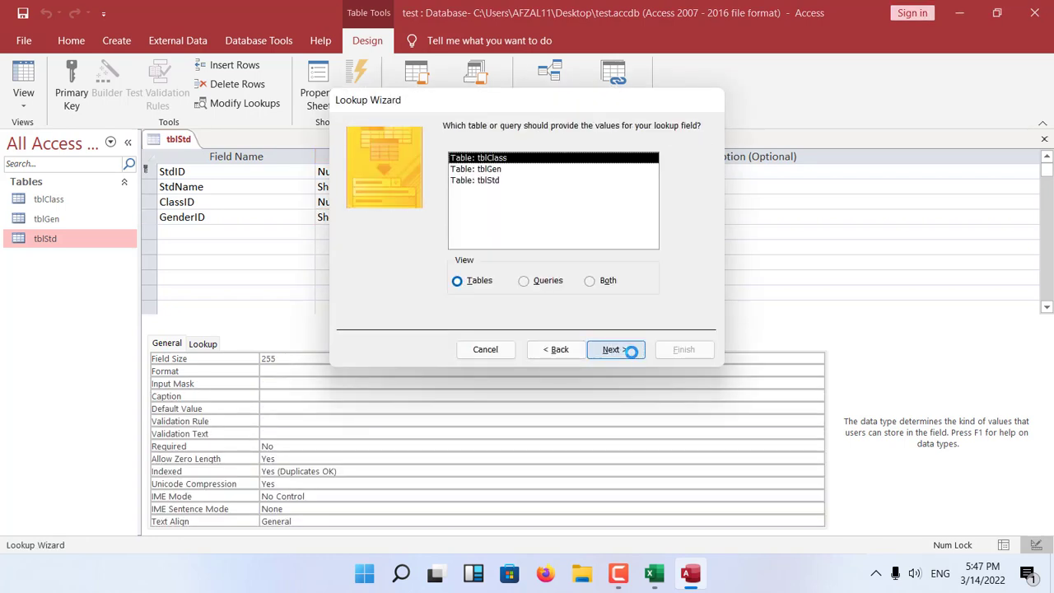
pyautogui.click(498, 169)
pyautogui.click(616, 350)
pyautogui.click(436, 247)
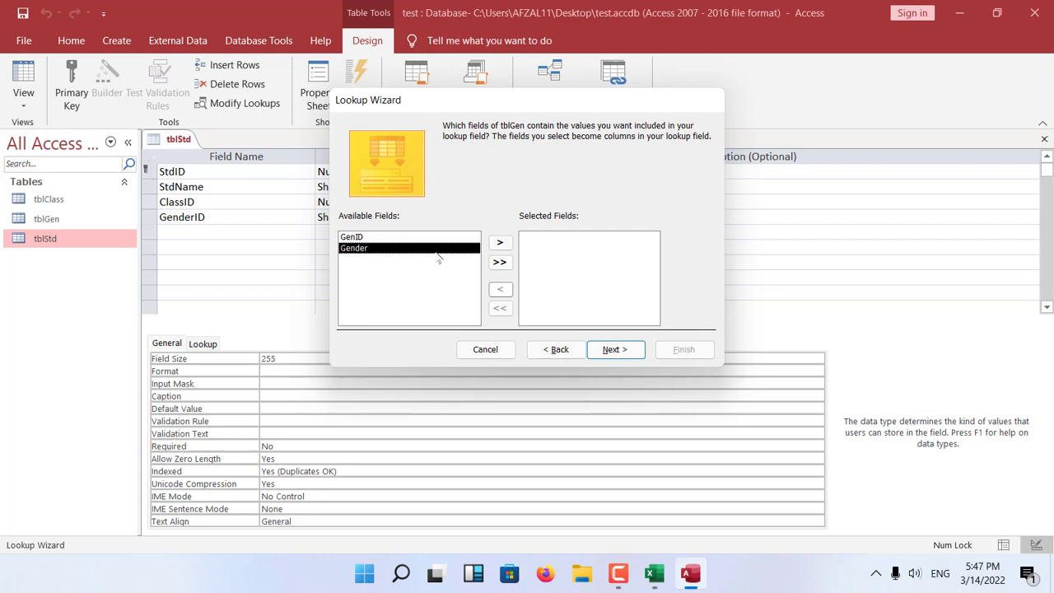
pyautogui.click(500, 242)
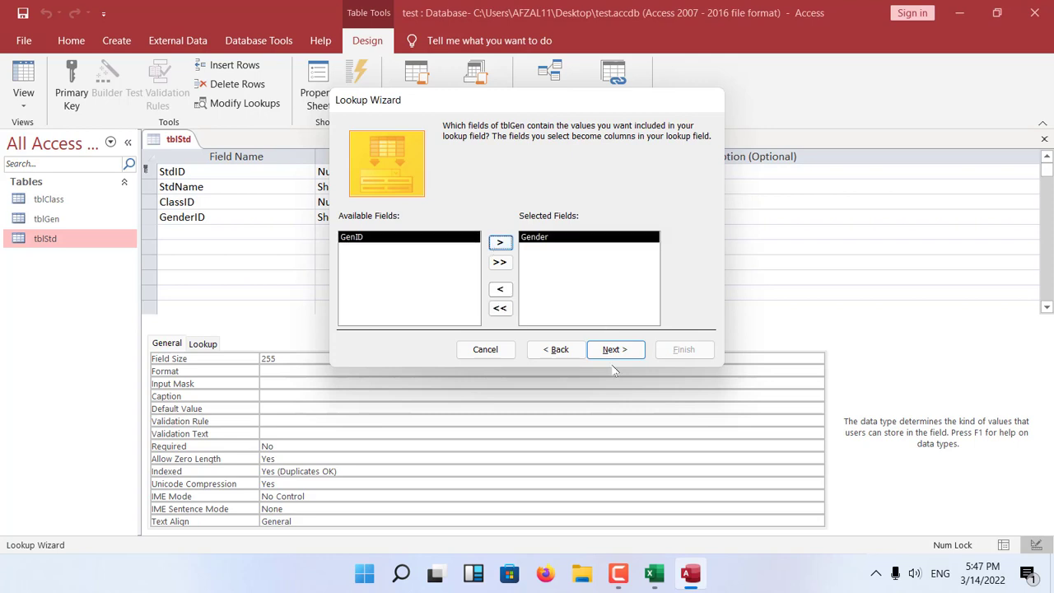
# Finish the lookup with the label GenderID, save tblStd and close its design.
pyautogui.click(614, 350)
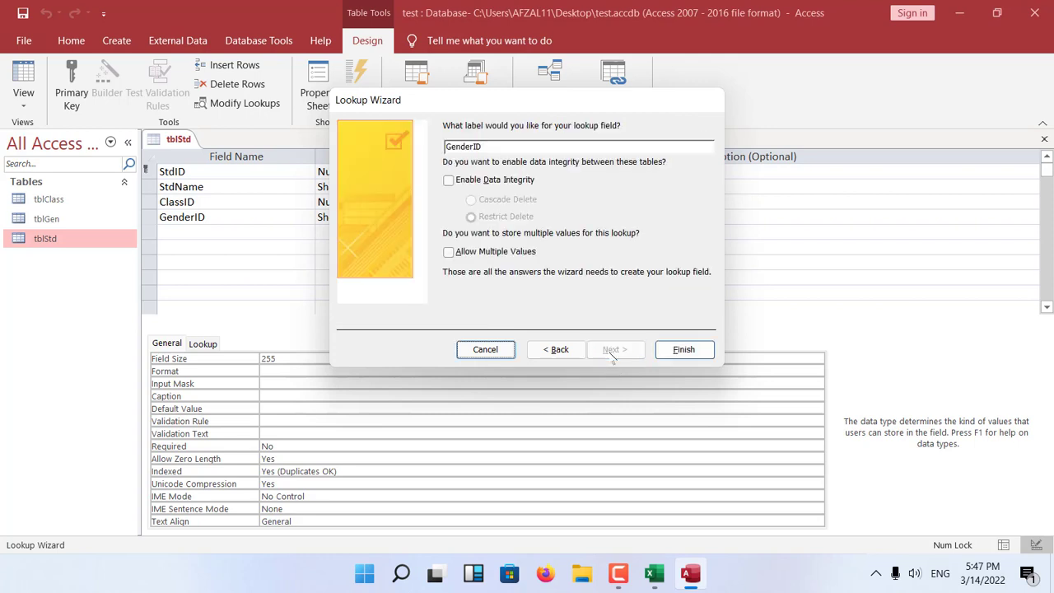
pyautogui.click(684, 351)
pyautogui.click(503, 333)
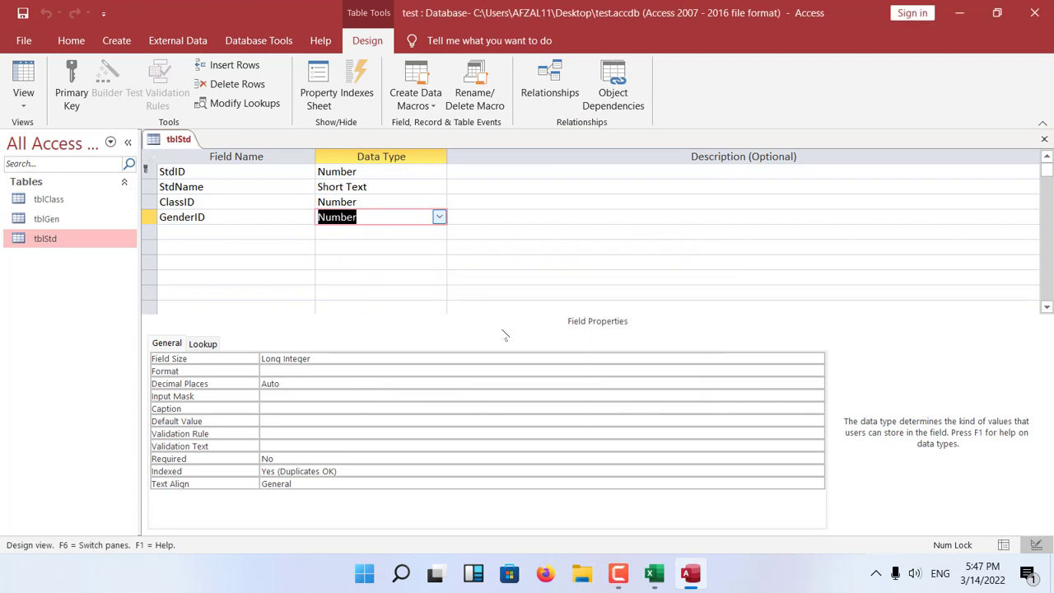
pyautogui.hotkey('ctrl', 'w')
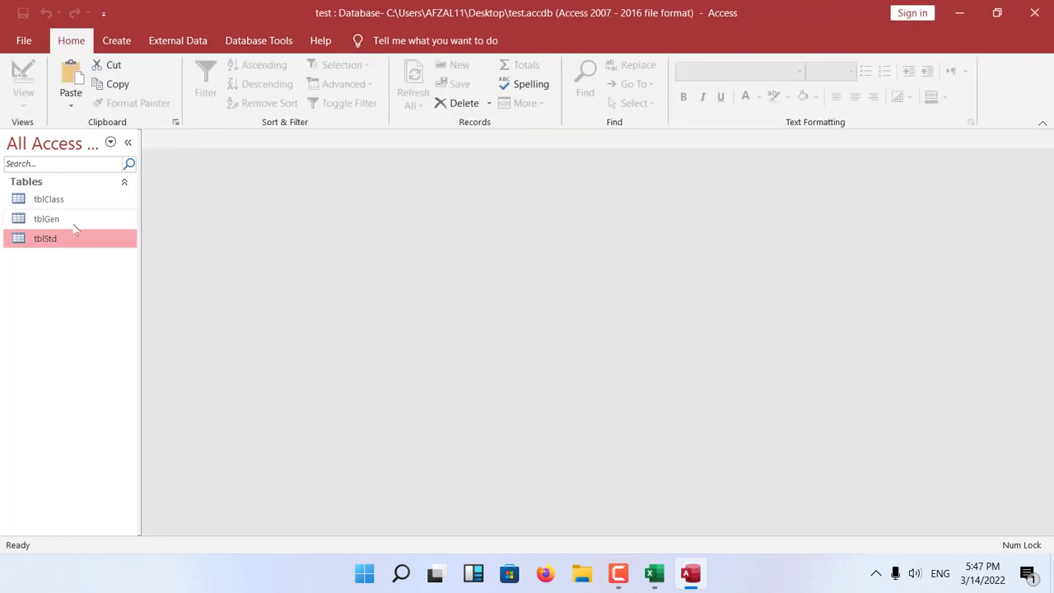
# Open the tblStd datasheet and start a record with StdID 1 and the student's name.
pyautogui.doubleClick(75, 243)
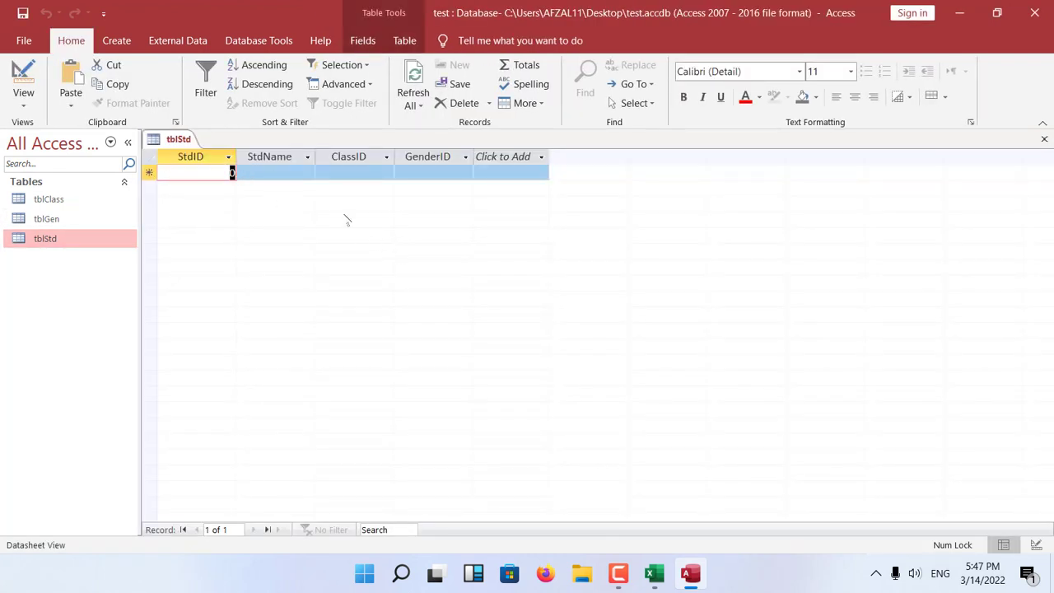
pyautogui.write('1')
pyautogui.press('Tab')
pyautogui.write('Yousaf')
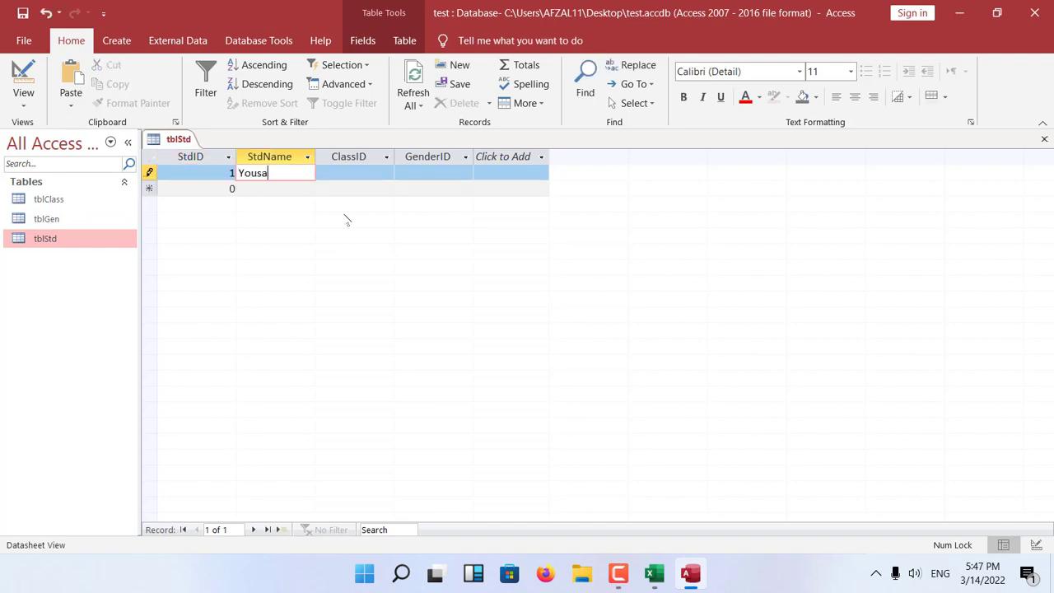
pyautogui.press('Tab')
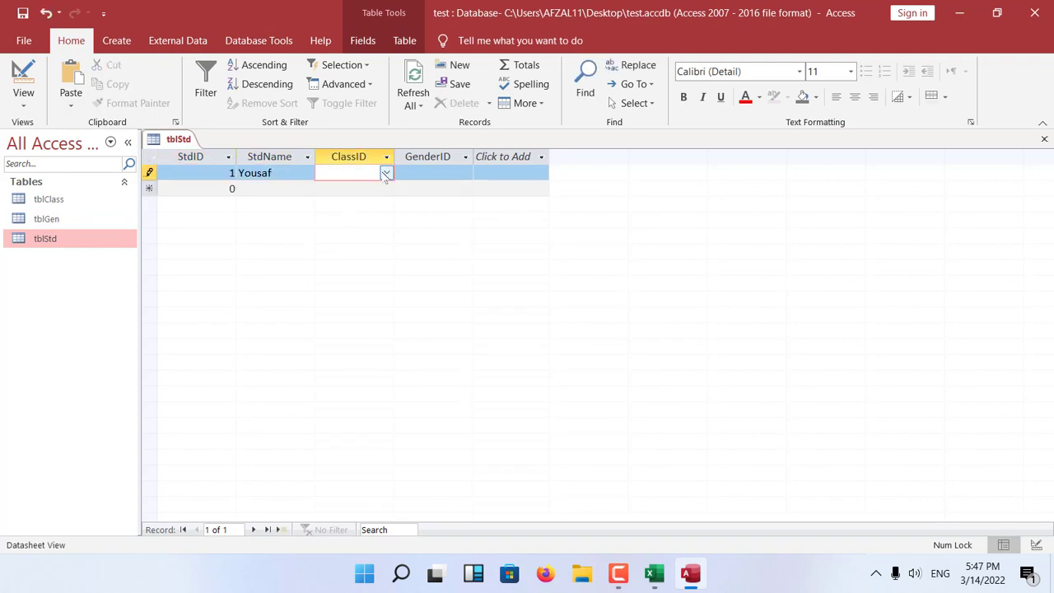
# Choose Nursory as the ClassID and Male as the GenderID of the first student record.
pyautogui.click(385, 172)
pyautogui.click(381, 186)
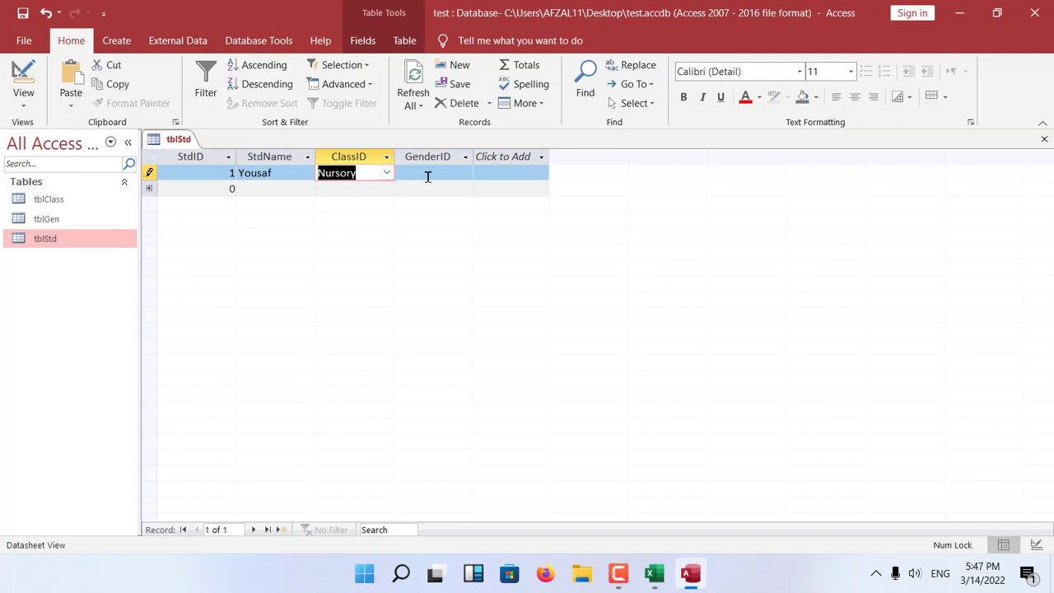
pyautogui.press('Tab')
pyautogui.click(462, 172)
pyautogui.click(452, 188)
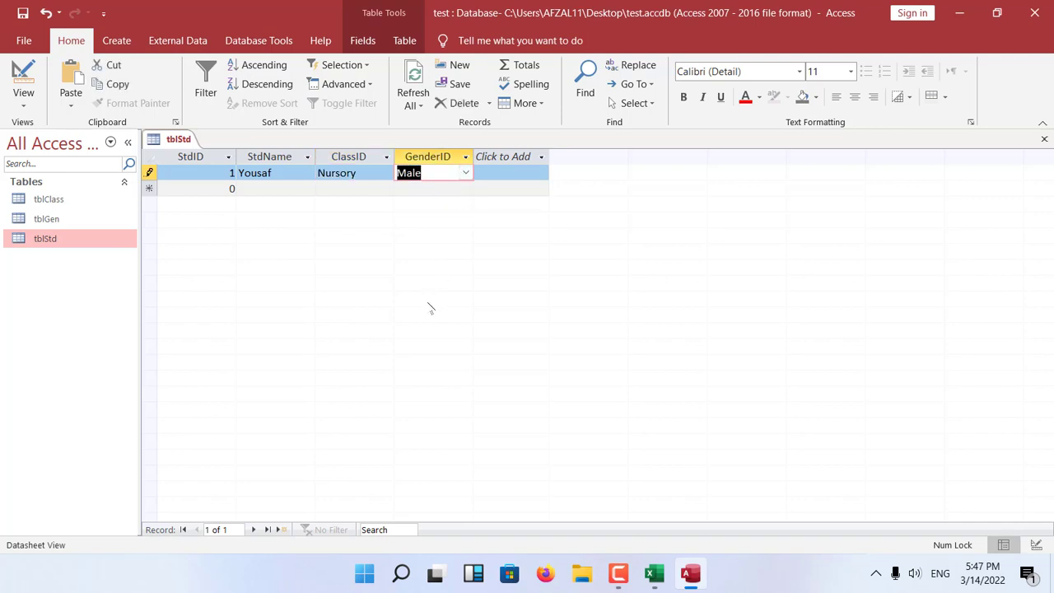
# Add a second student record with StdID 2, the student's name and ClassID Prep.
pyautogui.click(221, 188)
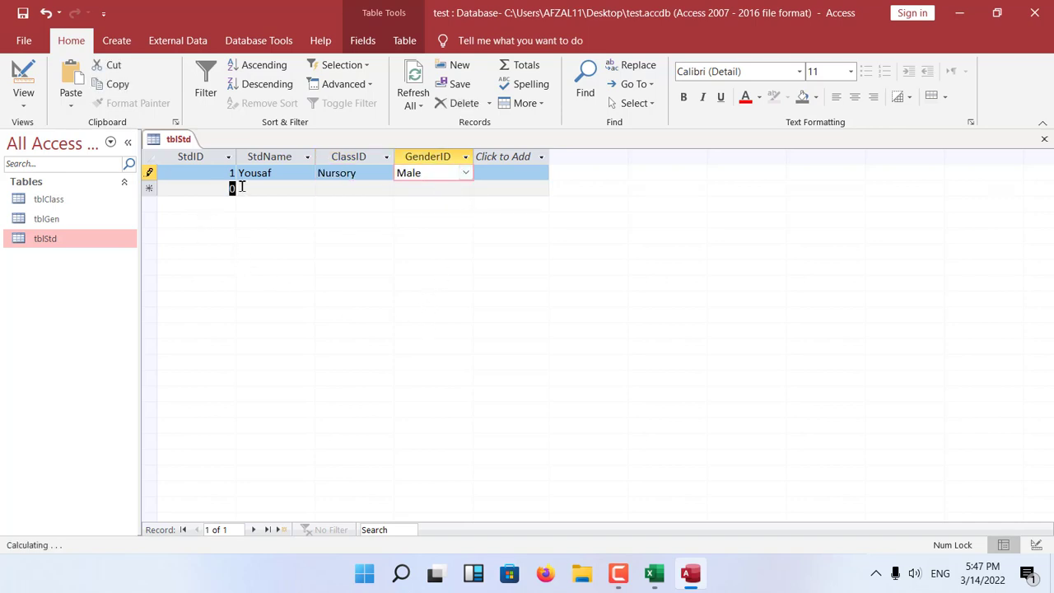
pyautogui.write('2')
pyautogui.press('Tab')
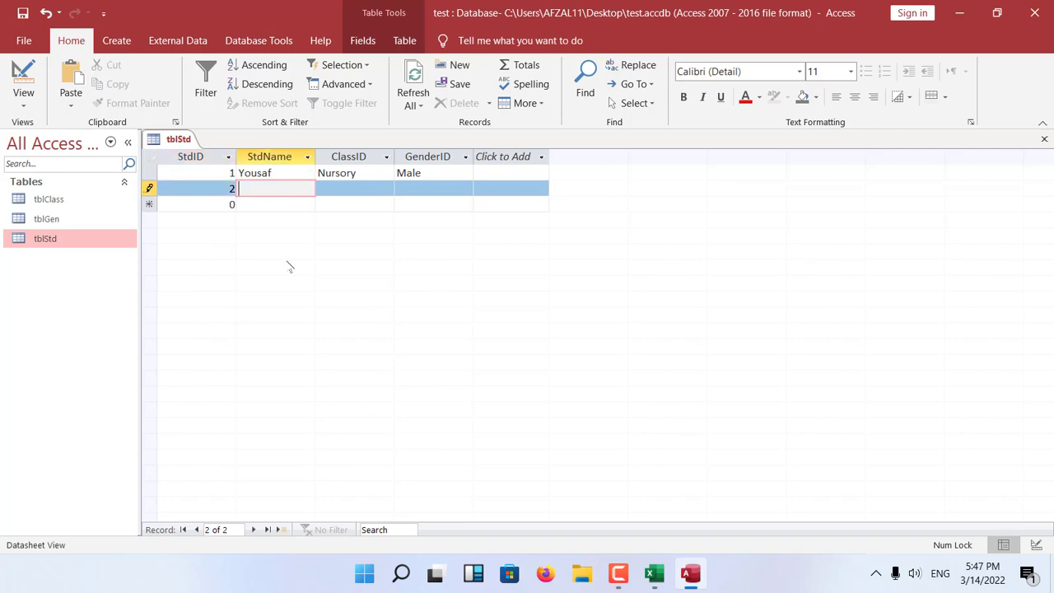
pyautogui.press('Tab')
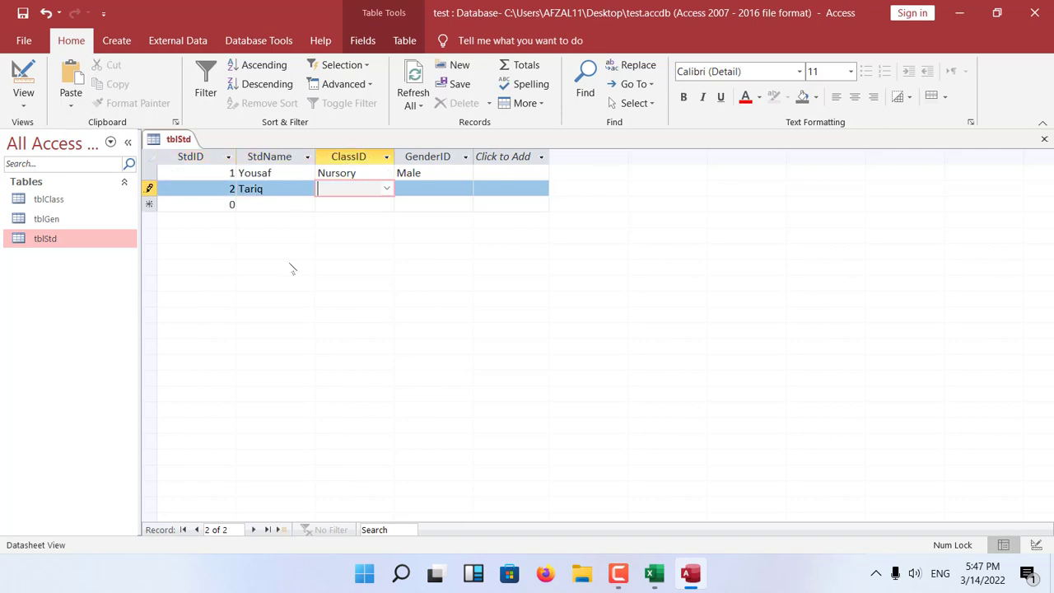
pyautogui.click(386, 189)
pyautogui.click(361, 219)
# Set the GenderID of the second student record to Male.
pyautogui.click(424, 188)
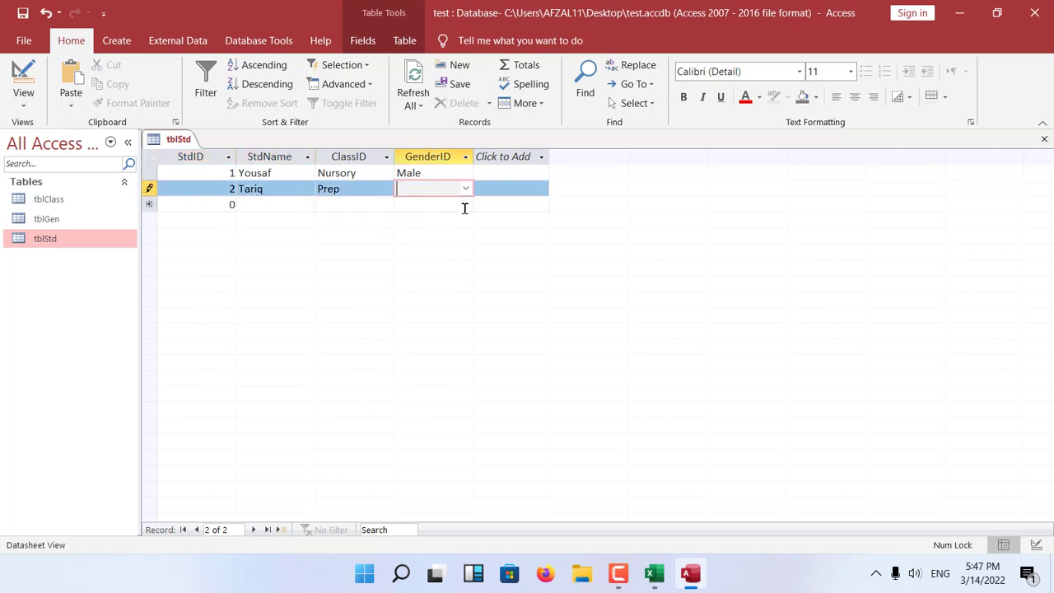
pyautogui.write('MAlee')
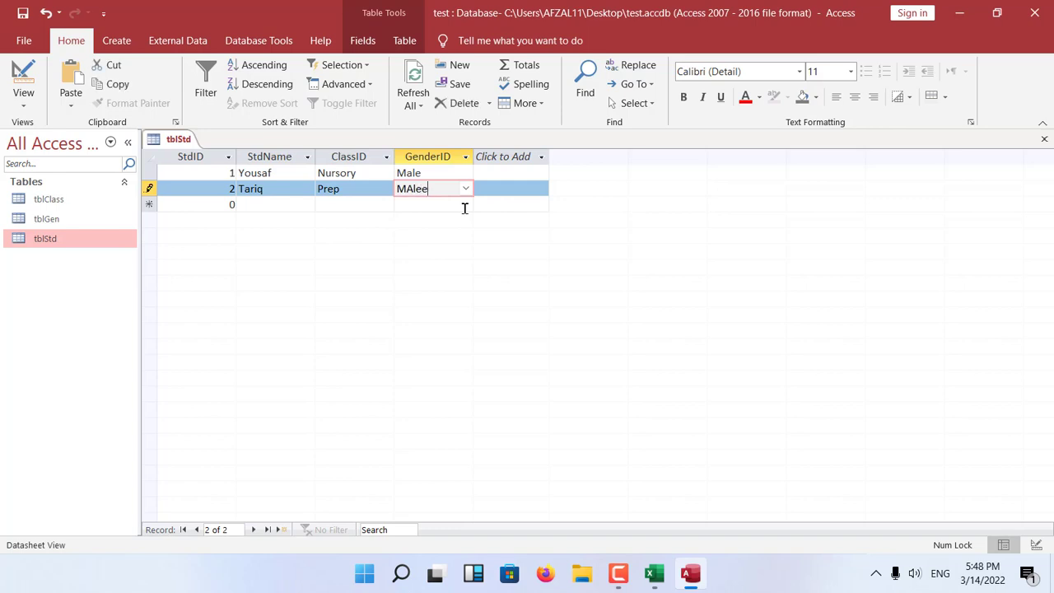
pyautogui.press('Return')
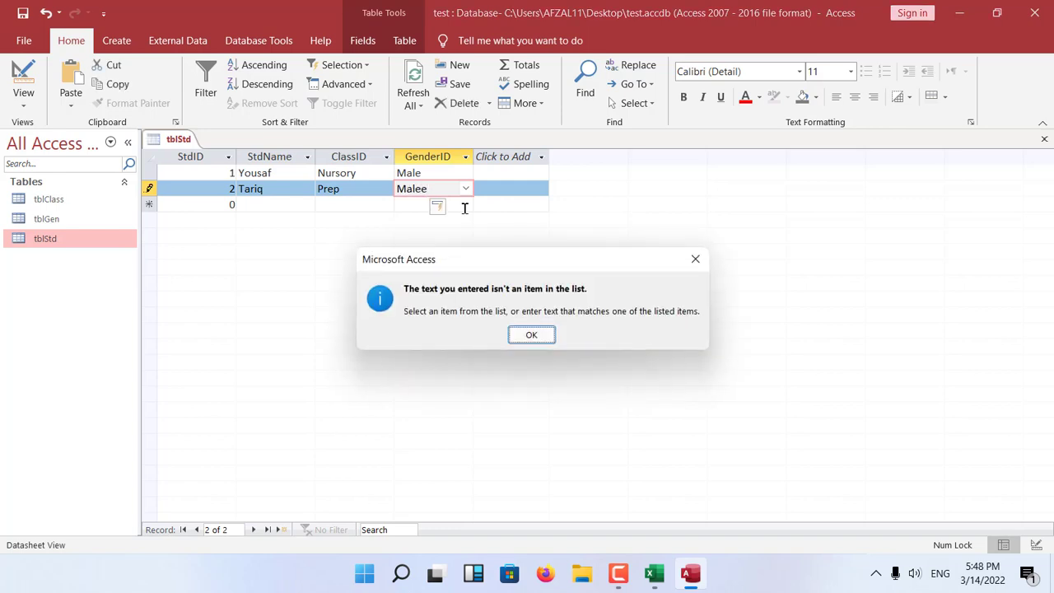
pyautogui.click(531, 335)
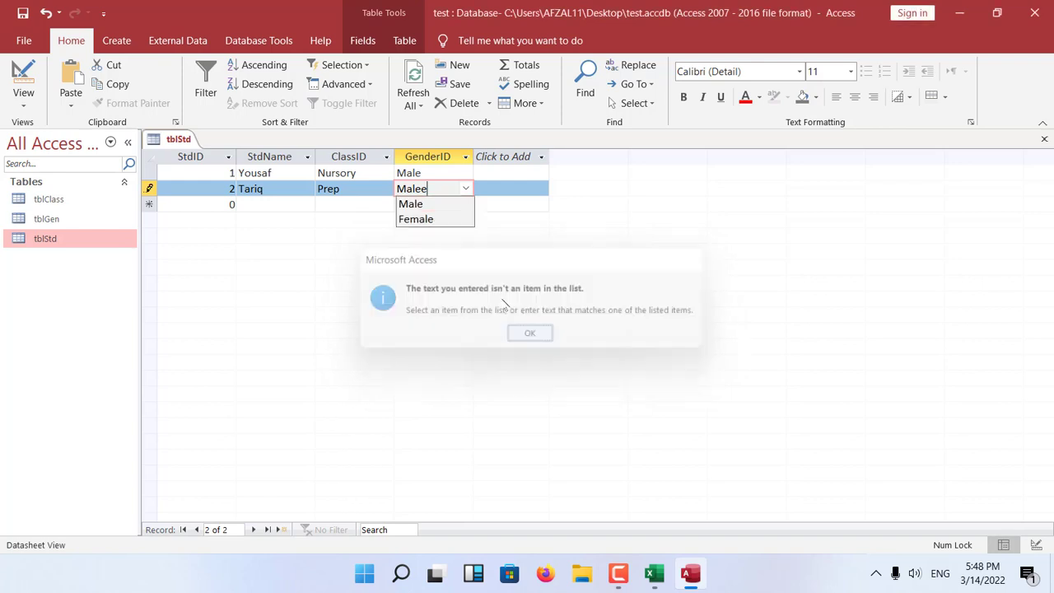
pyautogui.click(435, 204)
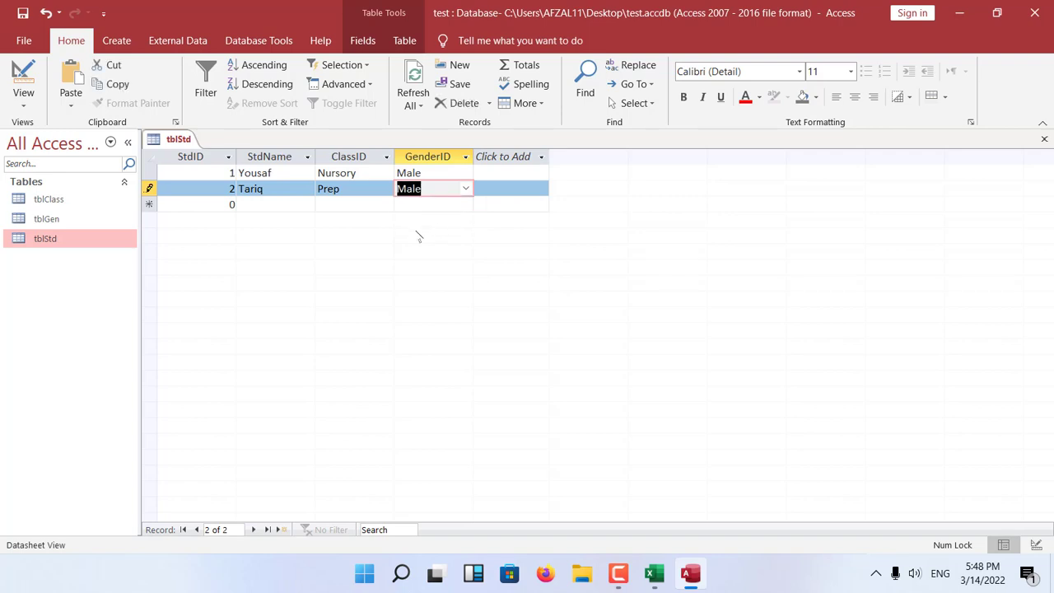
# Start a third student record with StdID 3 and the student's name.
pyautogui.press('Tab')
pyautogui.press('Tab')
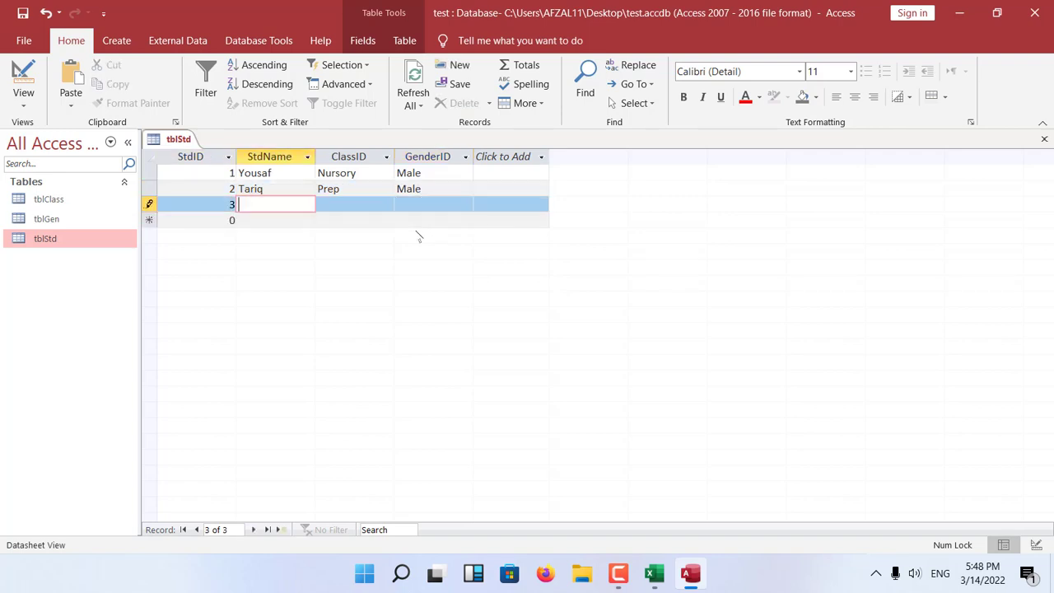
pyautogui.write('Ras')
pyautogui.press('Tab')
pyautogui.press('Tab')
pyautogui.press('Tab')
pyautogui.hotkey('shift', 'Tab')
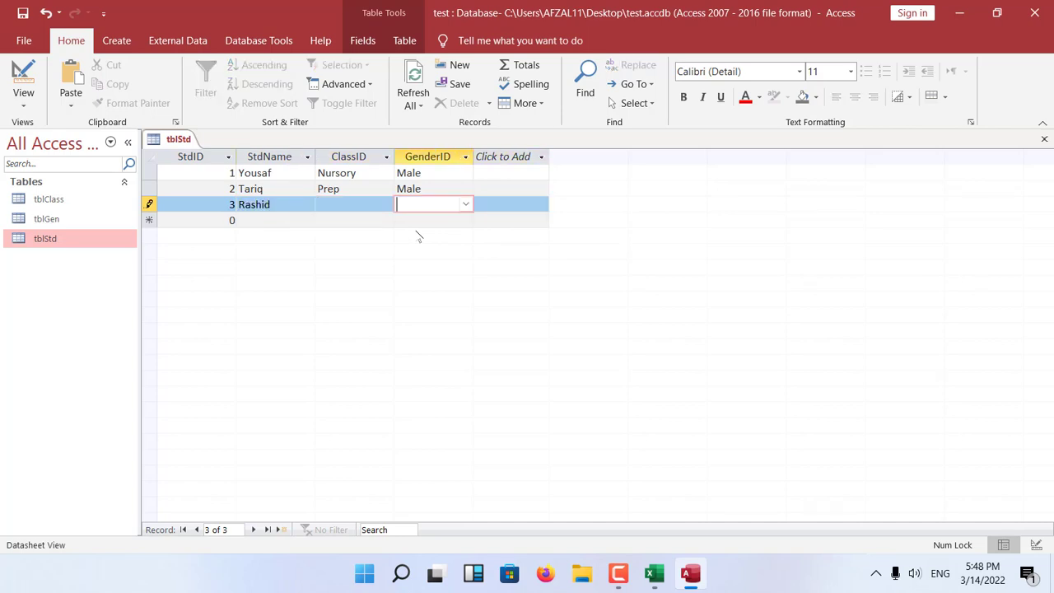
pyautogui.hotkey('shift', 'Tab')
pyautogui.hotkey('shift', 'Tab')
pyautogui.press('F2')
pyautogui.write('a')
# Set the third record's ClassID to One and GenderID to Female, and close the tblStd datasheet.
pyautogui.press('Tab')
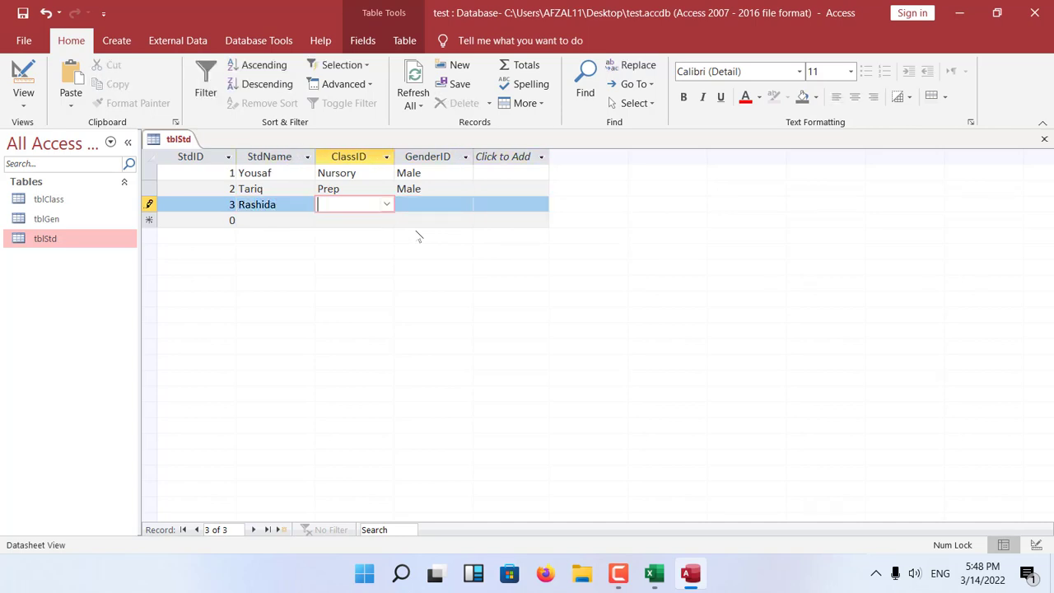
pyautogui.write('One')
pyautogui.press('Tab')
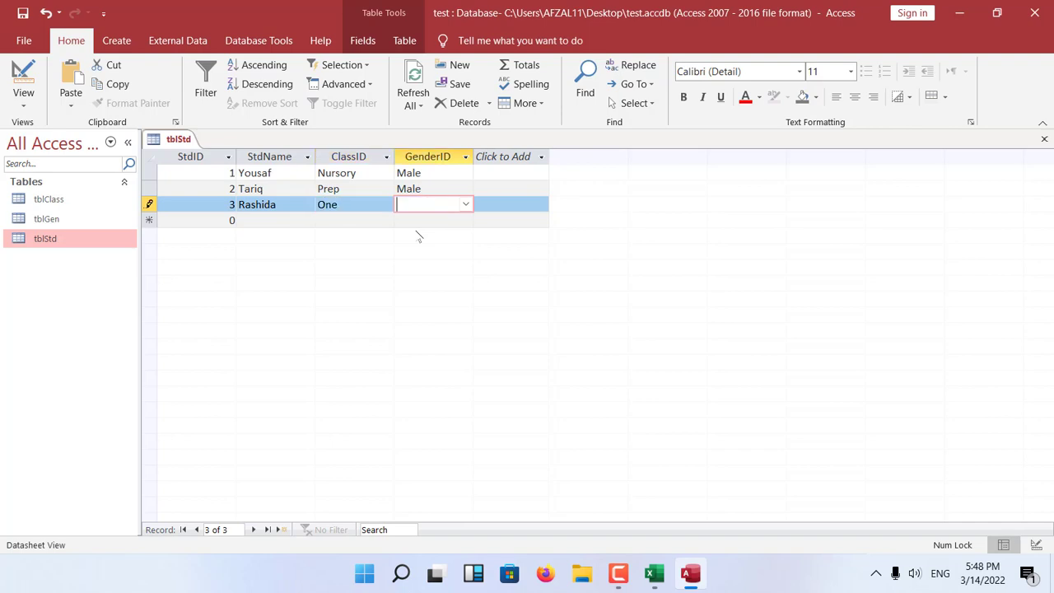
pyautogui.write('female')
pyautogui.press('Tab')
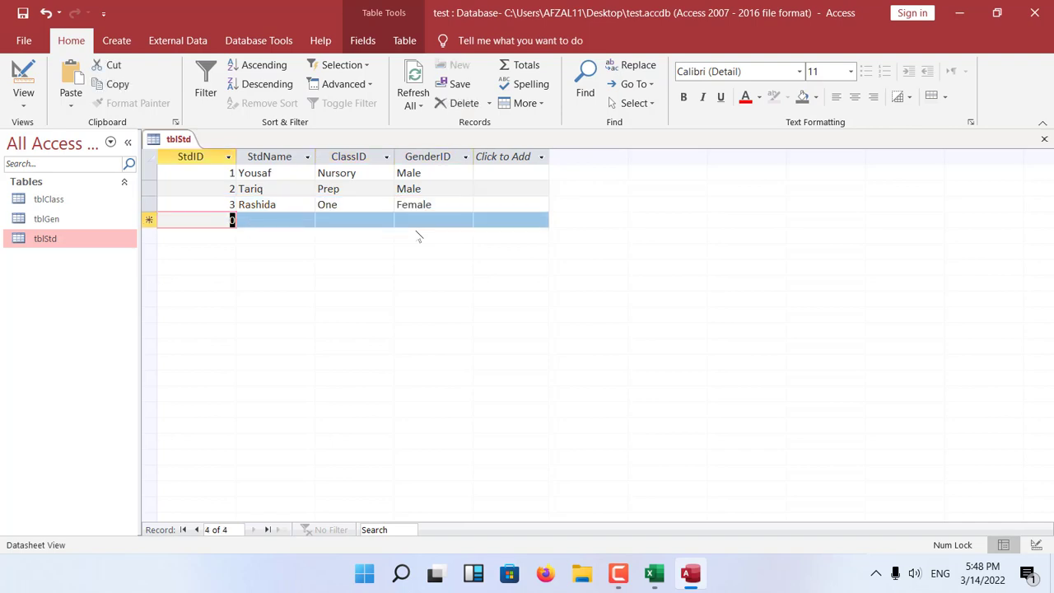
pyautogui.hotkey('ctrl', 'w')
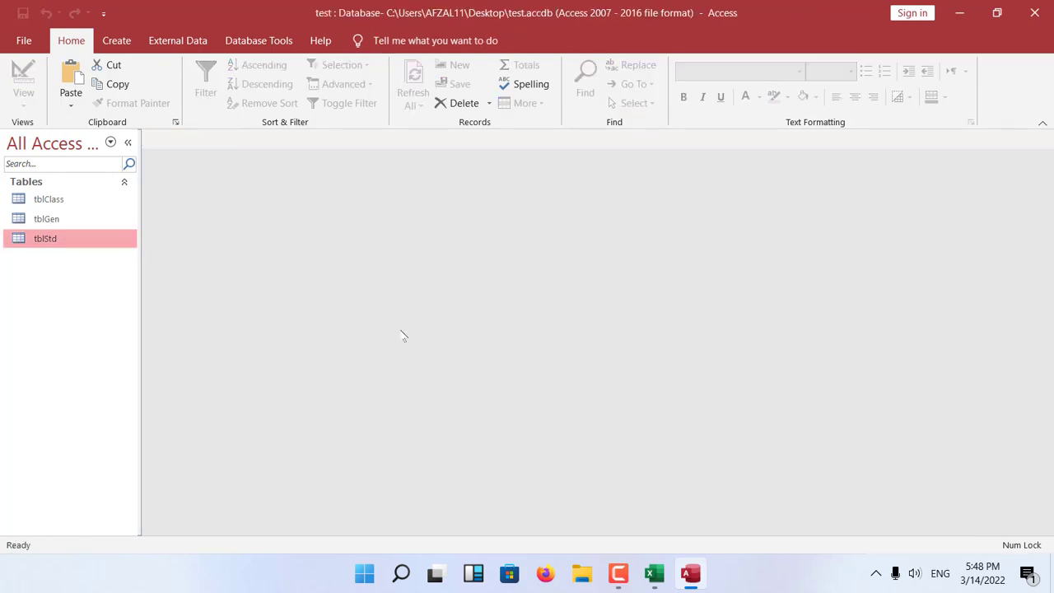
# Create a datasheet form based on tblStd.
pyautogui.click(116, 41)
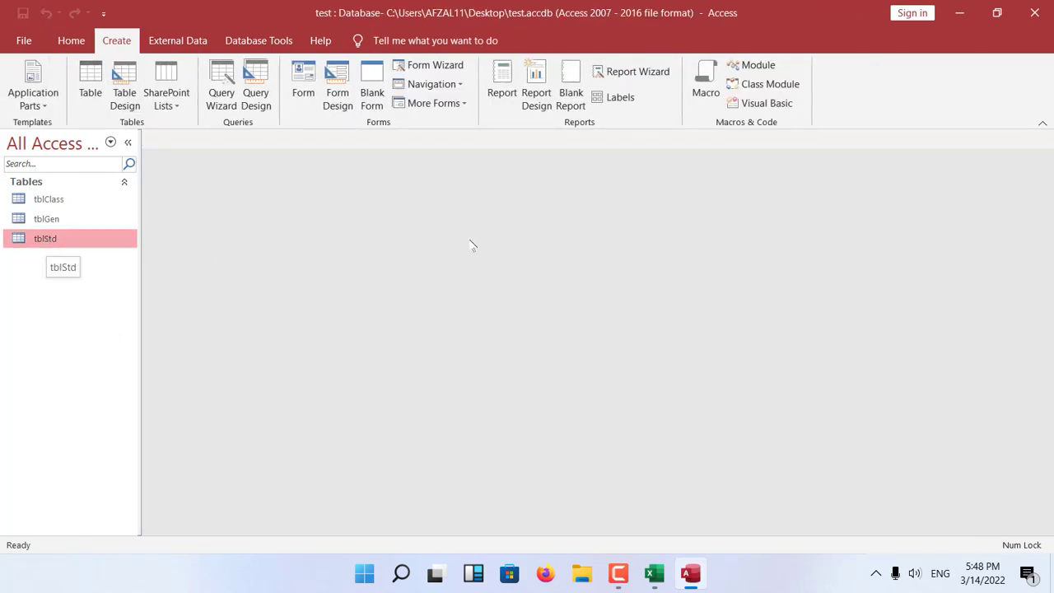
pyautogui.click(463, 105)
pyautogui.click(468, 183)
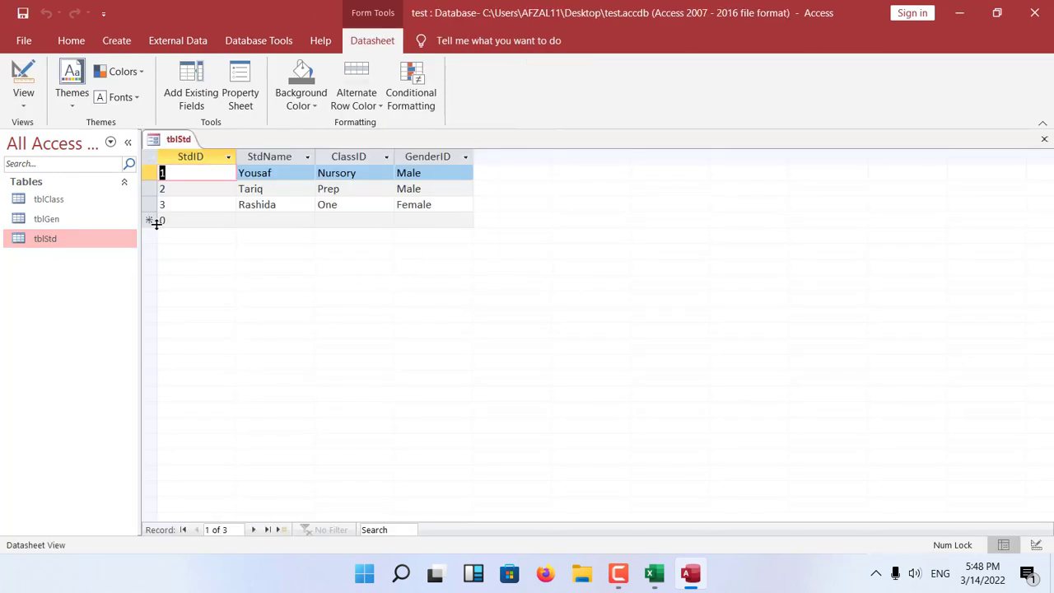
# Add a fourth record in the form with StdID 4, the student's name, ClassID Nursory and GenderID Male.
pyautogui.click(184, 220)
pyautogui.write('4')
pyautogui.press('Tab')
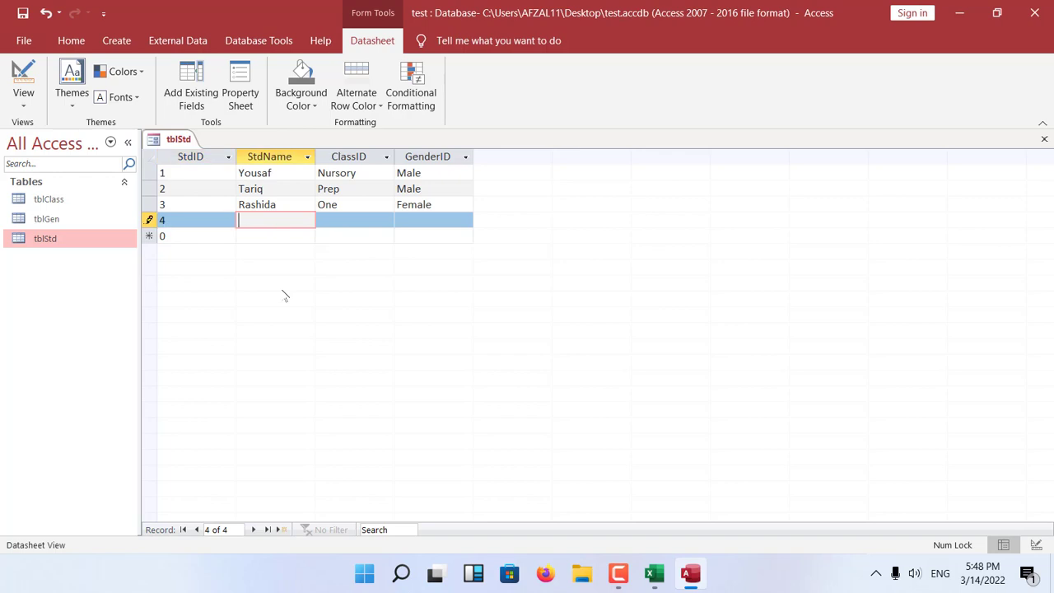
pyautogui.write('Usman')
pyautogui.press('Tab')
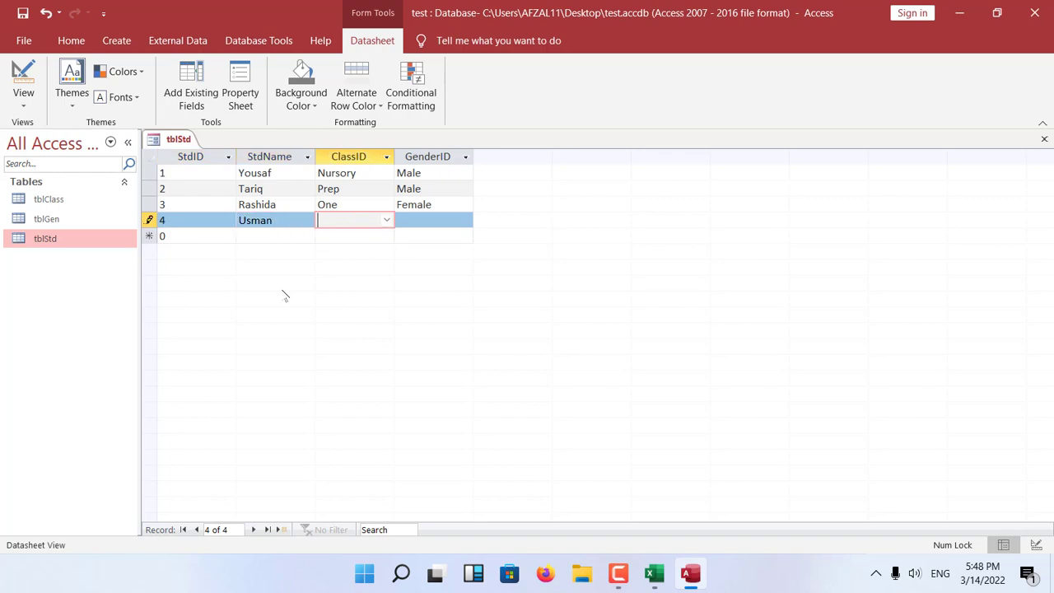
pyautogui.write('N')
pyautogui.press('Tab')
pyautogui.write('m')
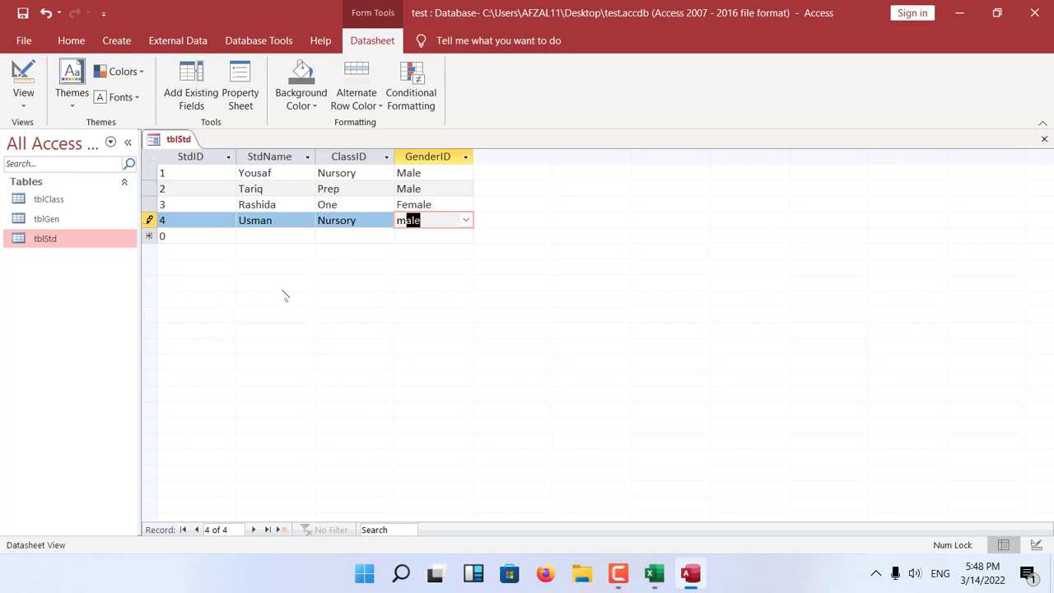
pyautogui.click(465, 222)
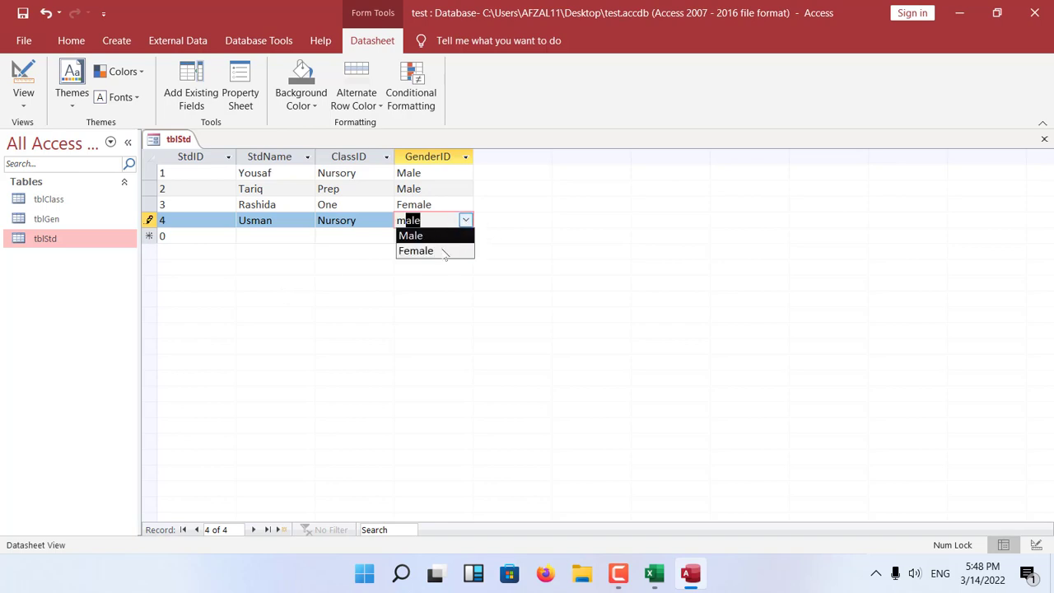
pyautogui.click(451, 238)
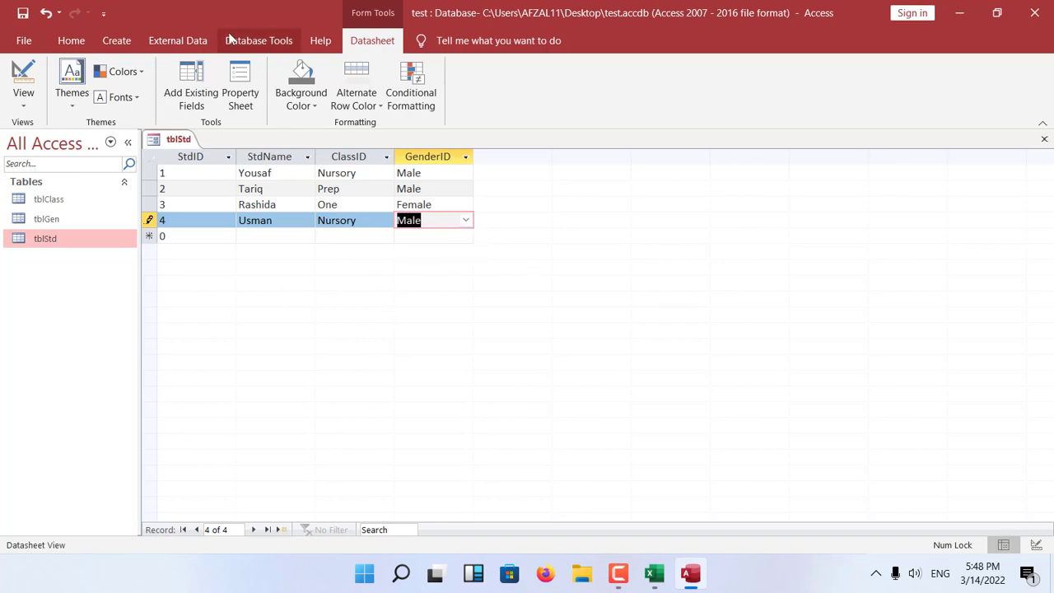
# Set the font size of the form's datasheet to 20.
pyautogui.click(71, 40)
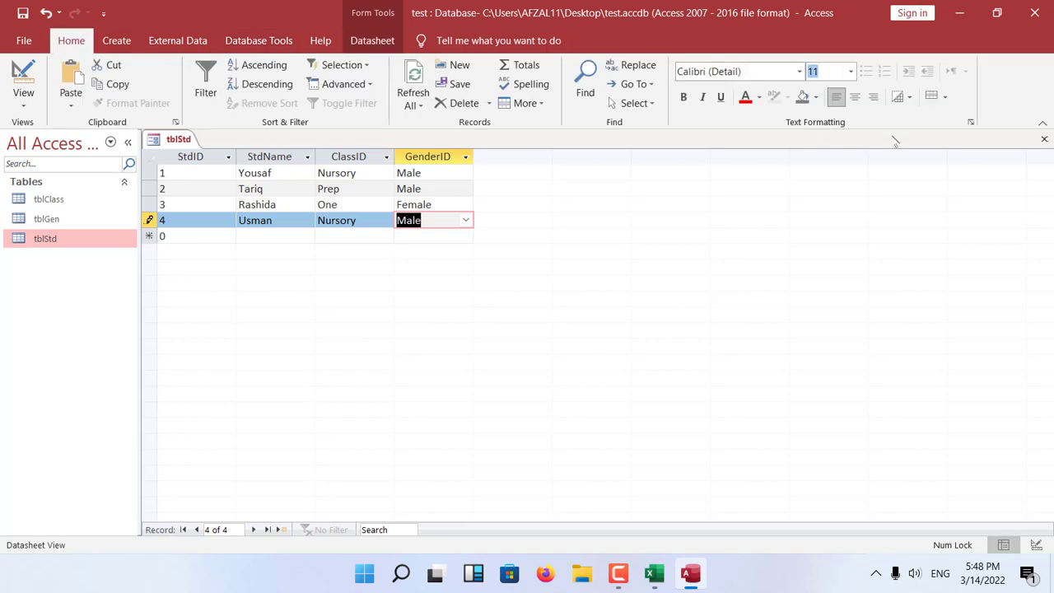
pyautogui.write('16')
pyautogui.press('Return')
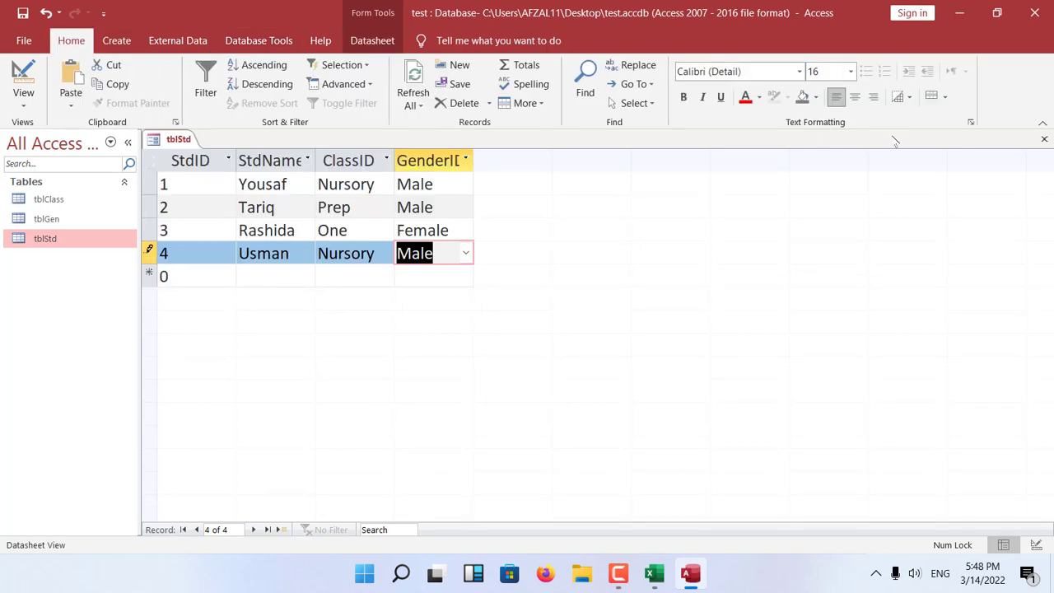
pyautogui.click(823, 71)
pyautogui.write('20')
pyautogui.press('Return')
pyautogui.click(844, 96)
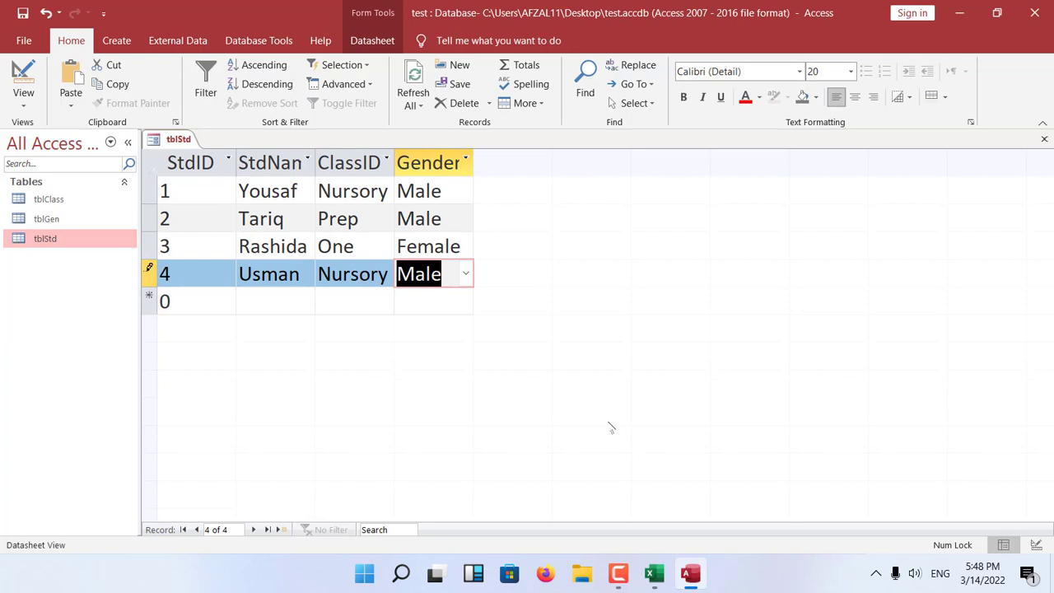
# Close the form and save its design under the name frmStd.
pyautogui.hotkey('ctrl', 'w')
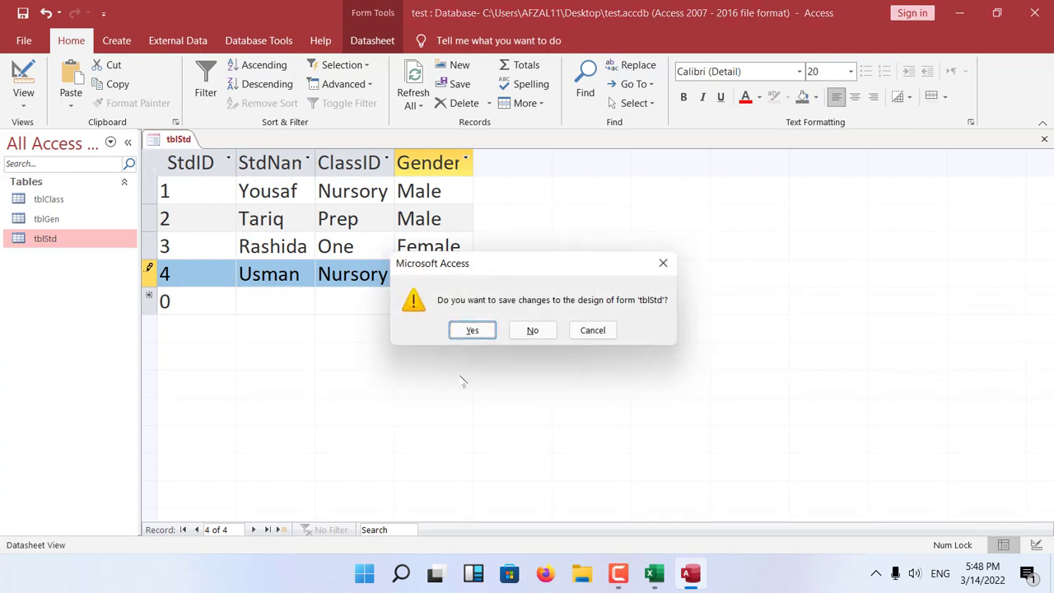
pyautogui.click(471, 330)
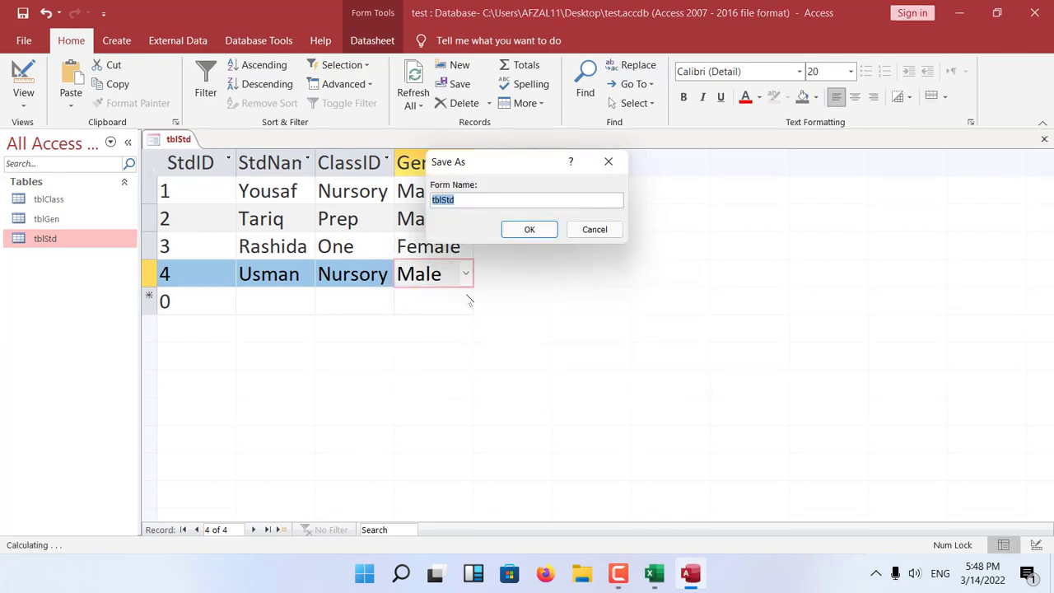
pyautogui.click(499, 204)
pyautogui.press('Home')
pyautogui.press('Delete')
pyautogui.press('Delete')
pyautogui.press('Delete')
pyautogui.write('frm')
pyautogui.press('Return')
# Open frmStd and add a fifth record with StdID 5, the student's name, ClassID Nursory and GenderID Male.
pyautogui.click(23, 280)
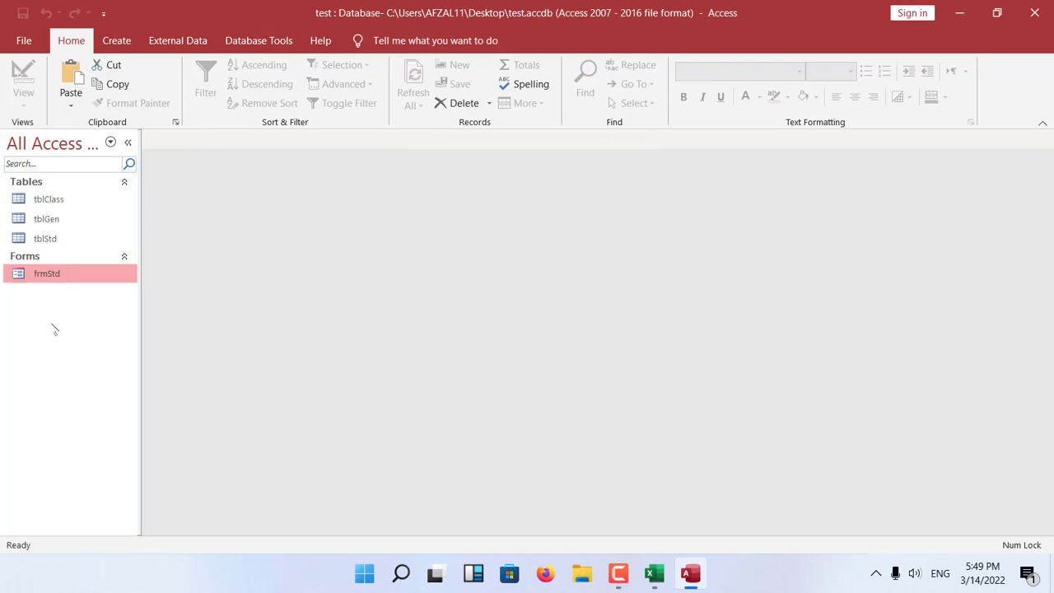
pyautogui.doubleClick(57, 277)
pyautogui.click(193, 300)
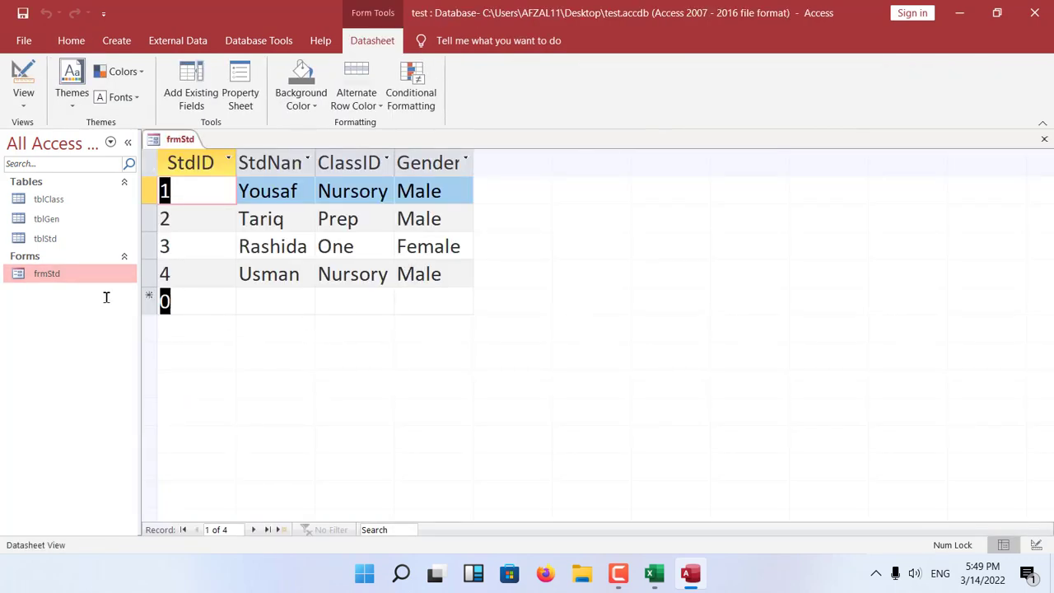
pyautogui.write('5')
pyautogui.press('Tab')
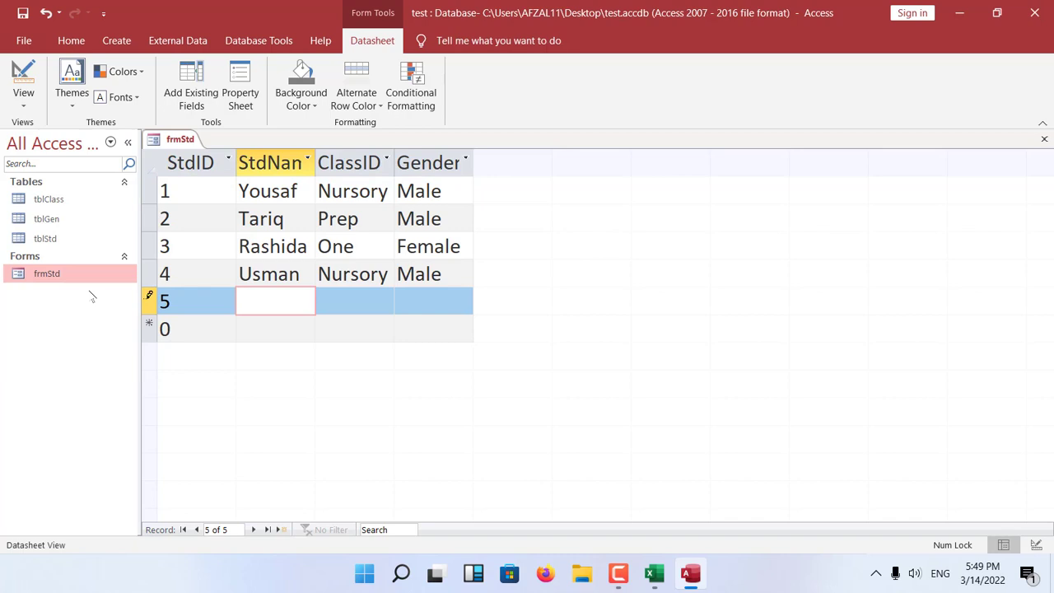
pyautogui.write('Imran')
pyautogui.press('Tab')
pyautogui.write('n')
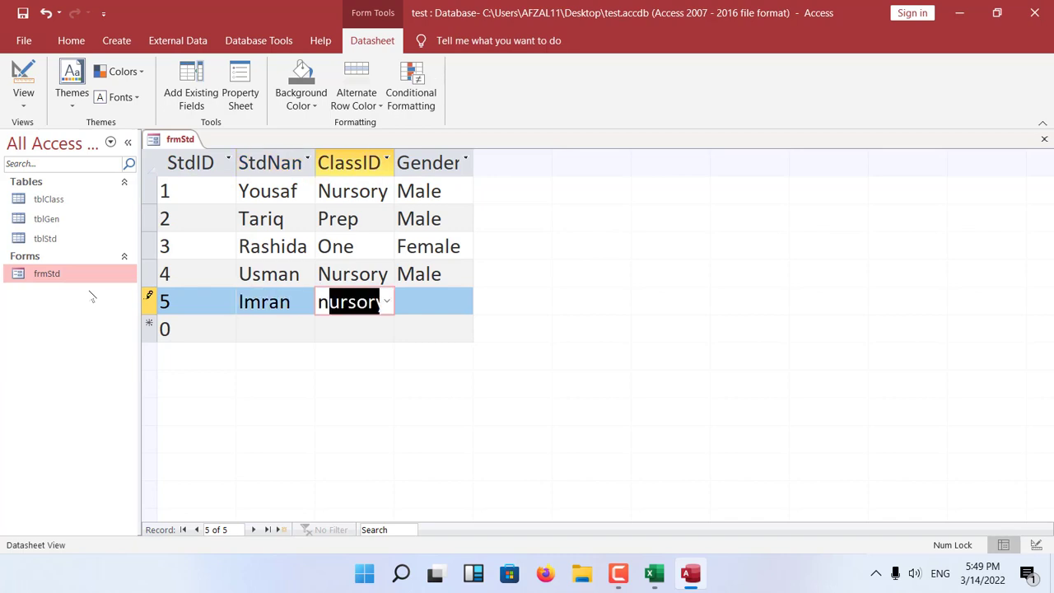
pyautogui.press('Tab')
pyautogui.write('m')
pyautogui.press('Tab')
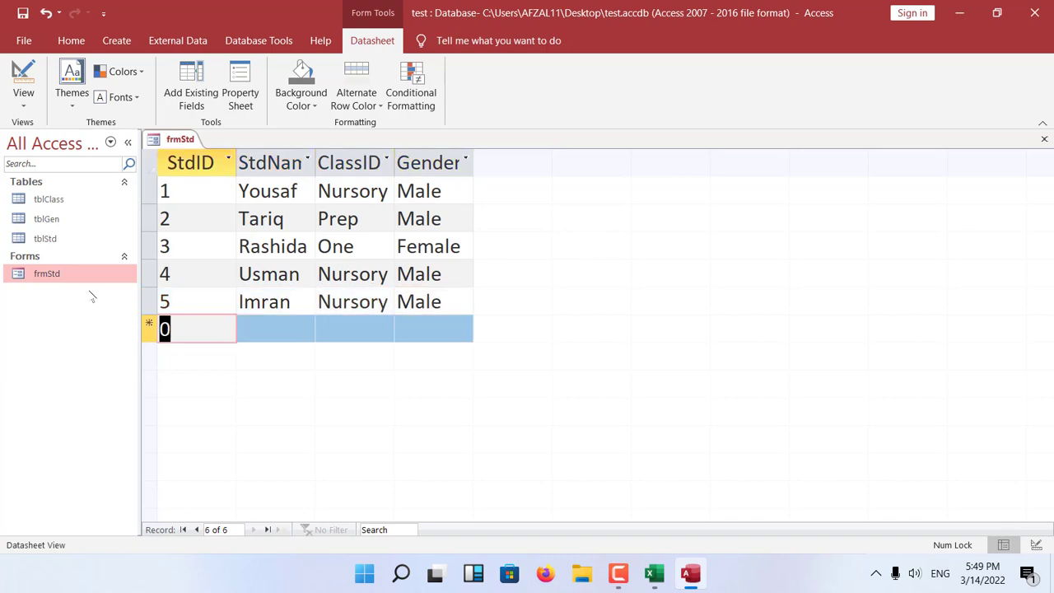
# Close frmStd and open the tblStd datasheet to check the records entered through the form.
pyautogui.hotkey('ctrl', 'w')
pyautogui.click(48, 239)
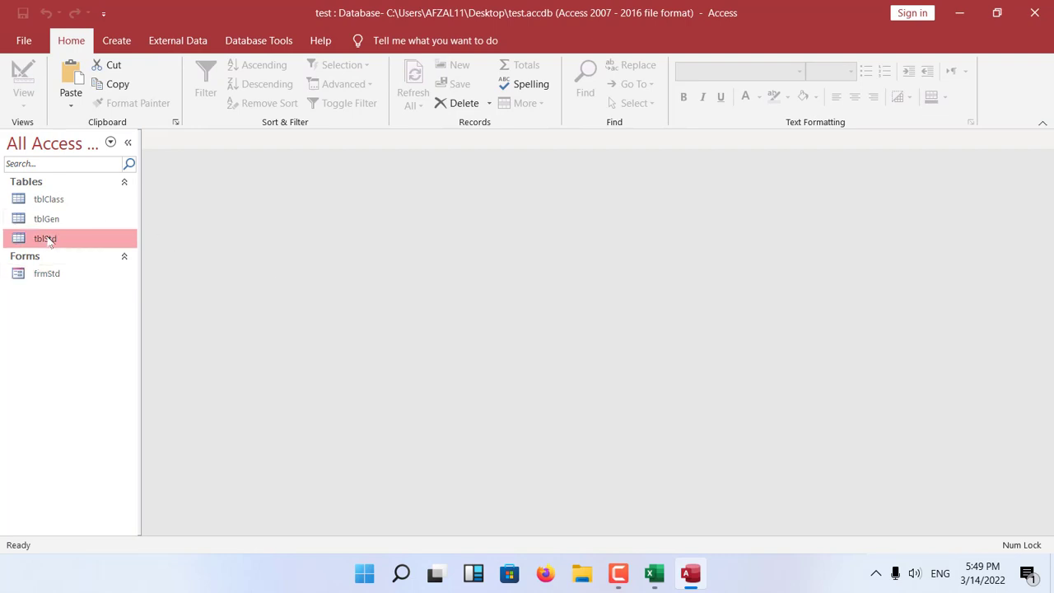
pyautogui.doubleClick(48, 239)
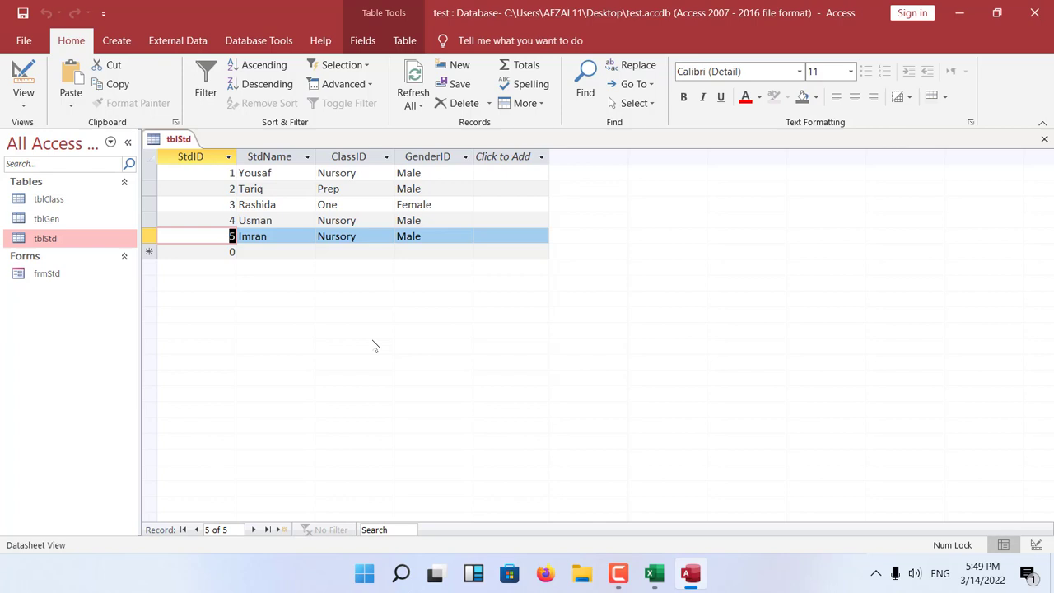
# Open the database relationships, examine how tblStd's ClassID and GenderID link to tblClass and tblGen, and close the view.
pyautogui.click(246, 46)
pyautogui.click(206, 83)
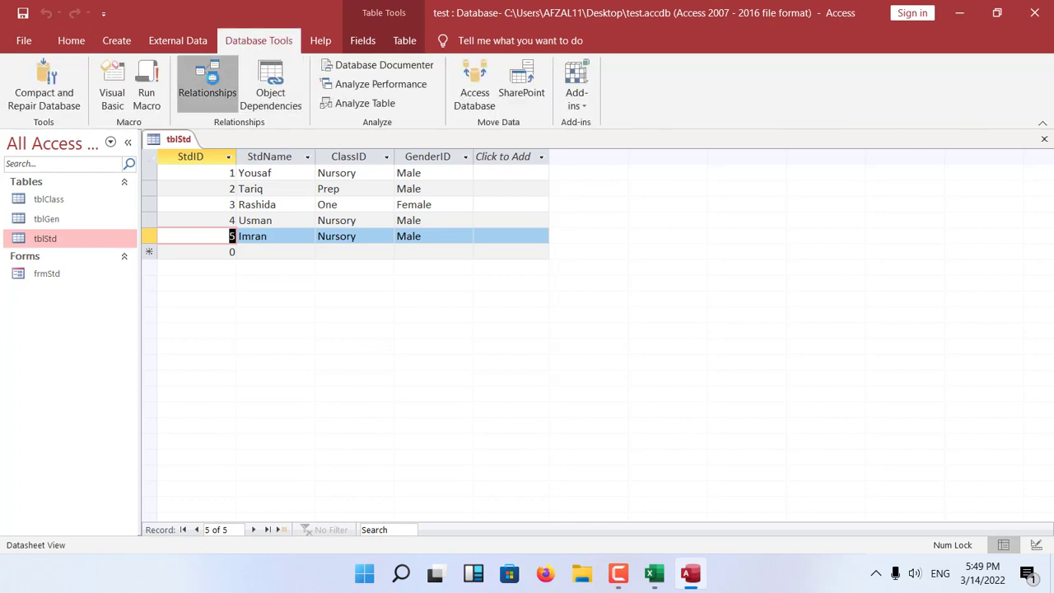
pyautogui.click(365, 348)
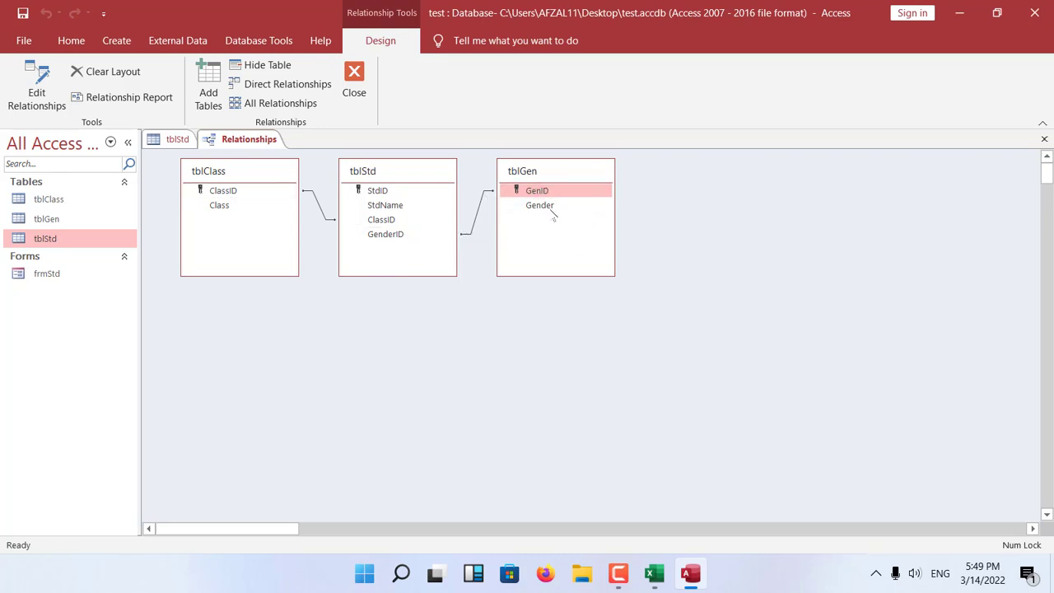
pyautogui.click(385, 236)
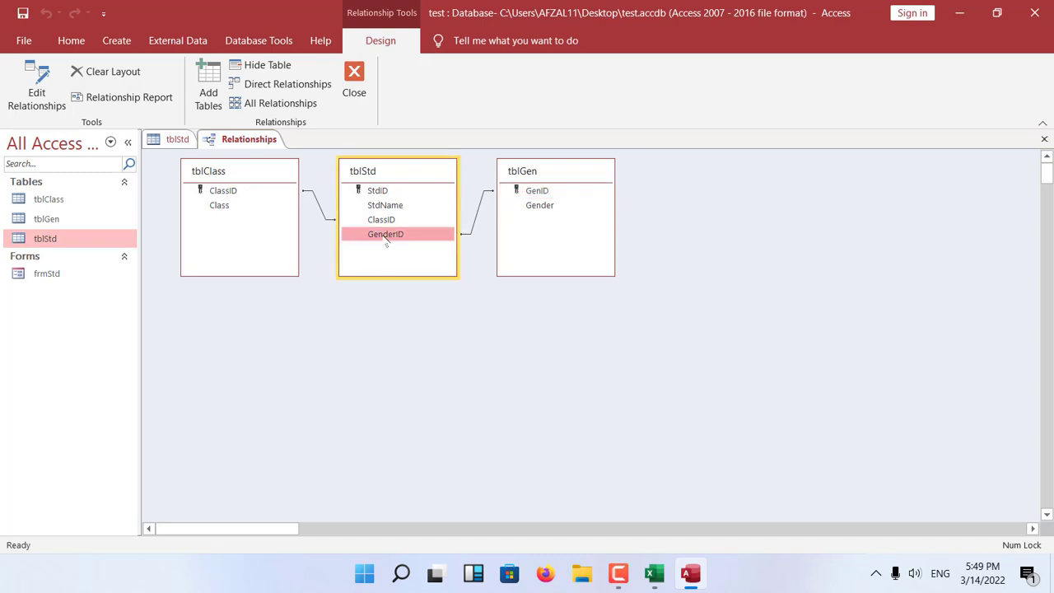
pyautogui.click(245, 194)
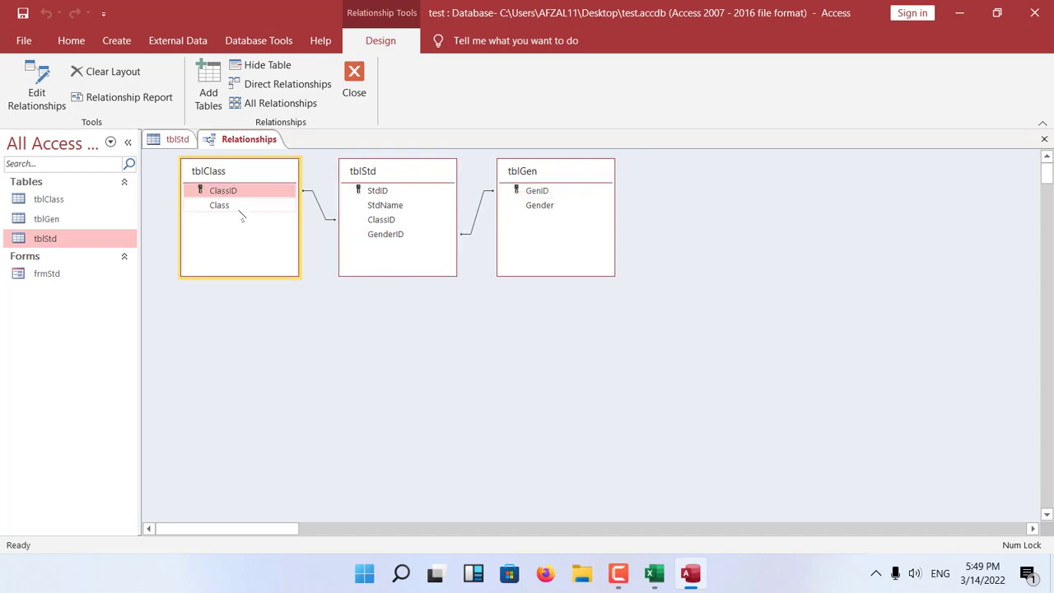
pyautogui.click(393, 220)
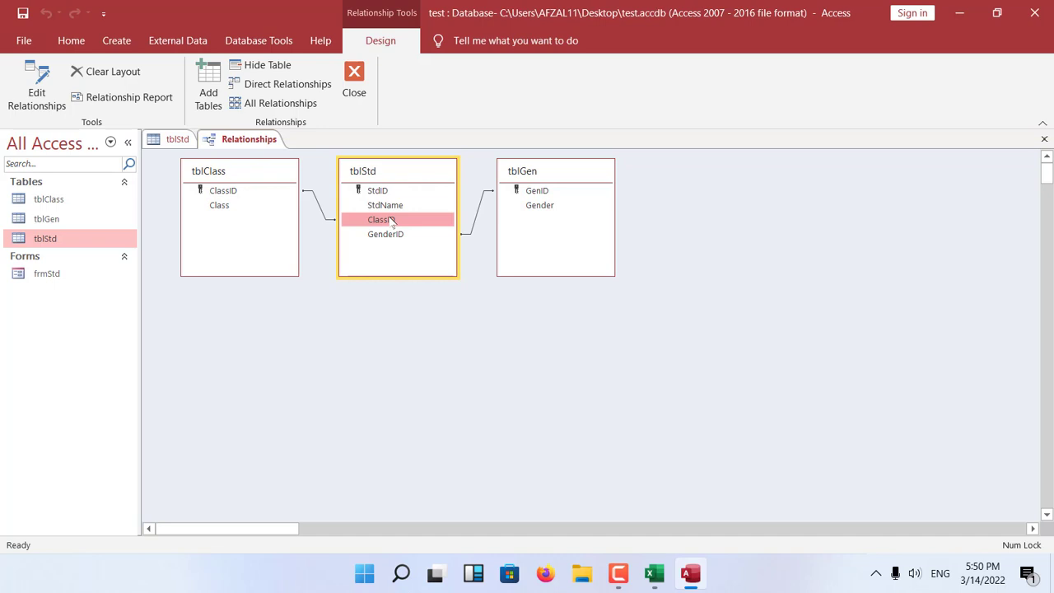
pyautogui.click(365, 99)
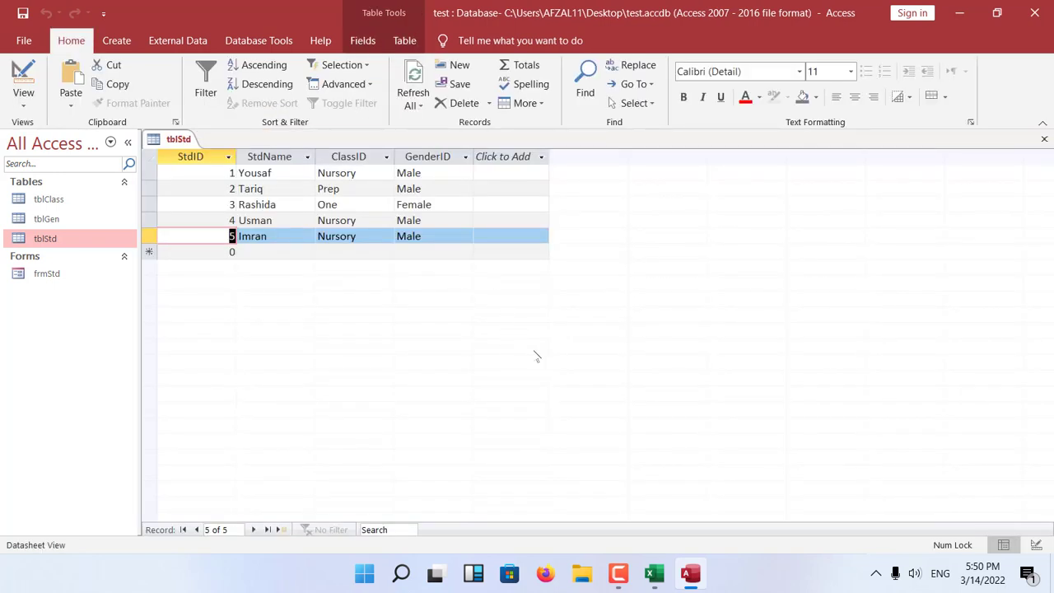